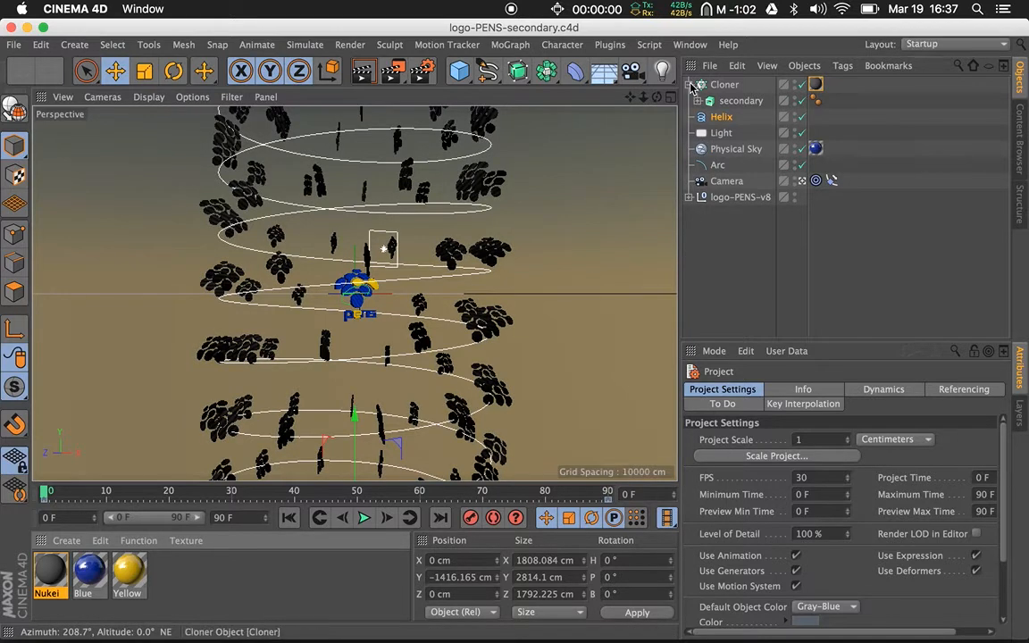
Step: Inspect the logo clones along the helix around the PENS logo and scrub the start of the animation
{"action": "left_click", "coordinate": [689, 84]}
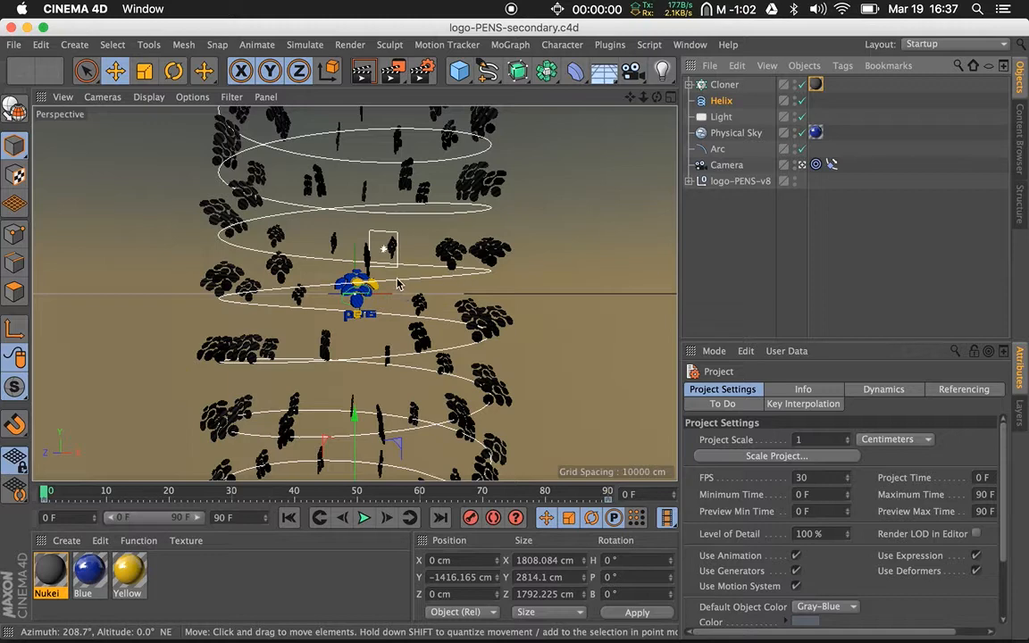
{"action": "scroll", "coordinate": [379, 299], "scroll_direction": "down", "scroll_amount": 4}
{"action": "scroll", "coordinate": [583, 246], "scroll_direction": "up", "scroll_amount": 2}
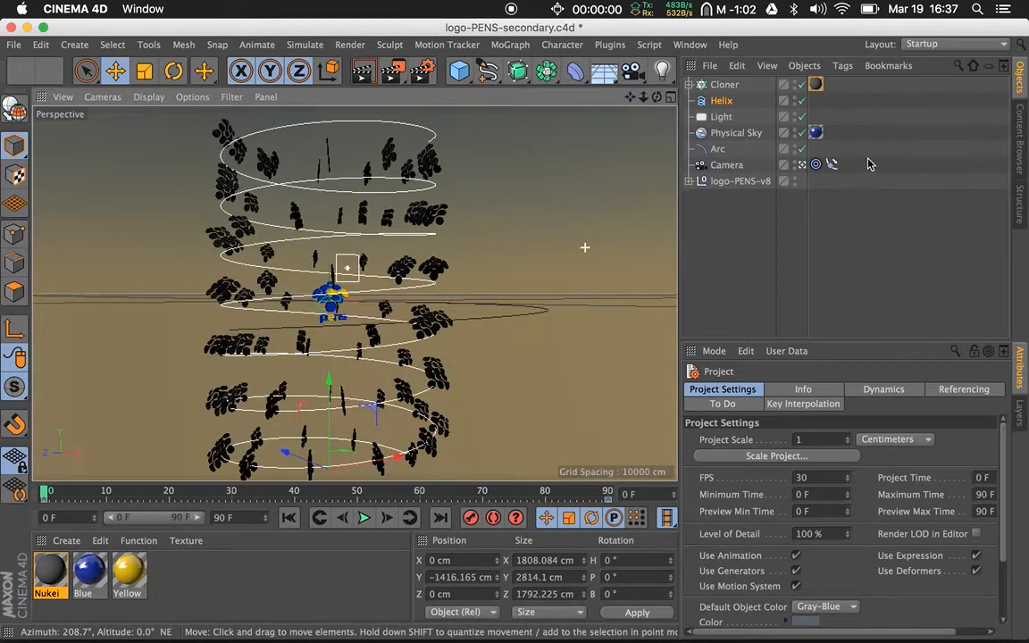
{"action": "scroll", "coordinate": [312, 299], "scroll_direction": "up", "scroll_amount": 3}
{"action": "scroll", "coordinate": [308, 300], "scroll_direction": "down", "scroll_amount": 3}
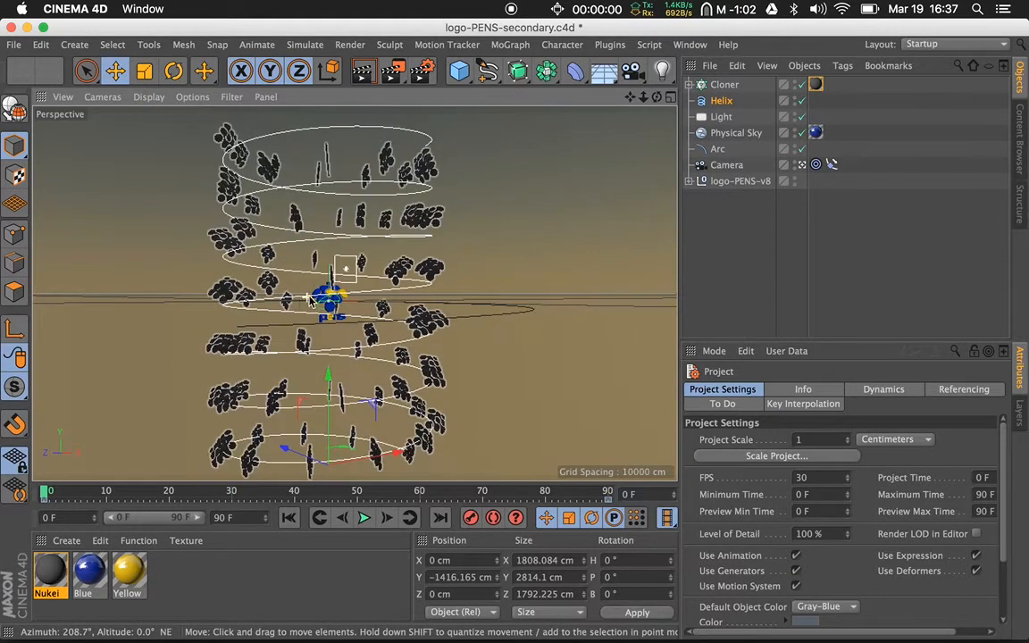
{"action": "scroll", "coordinate": [327, 300], "scroll_direction": "up", "scroll_amount": 10}
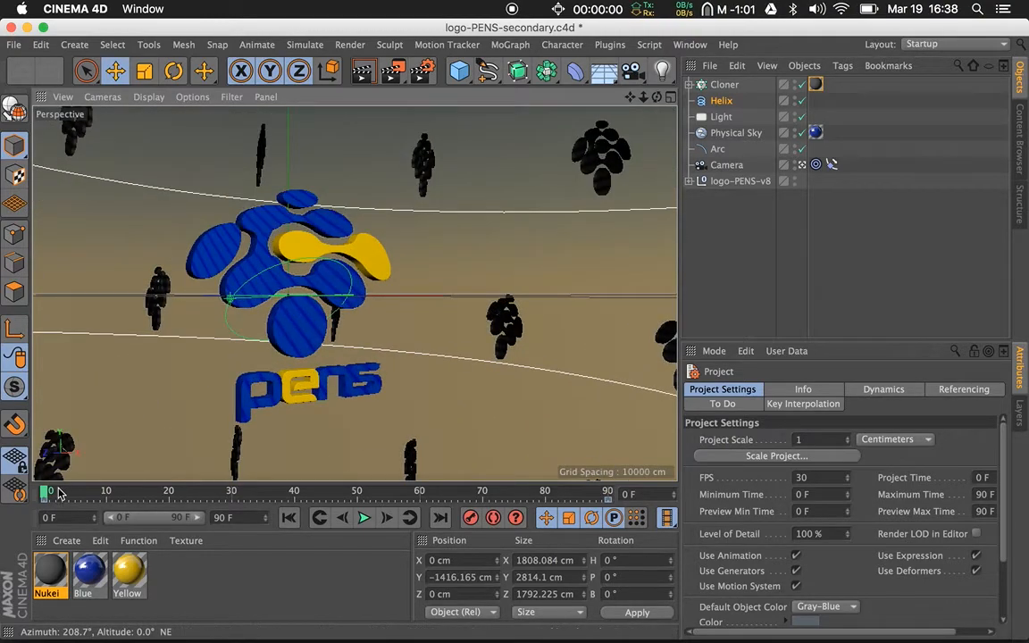
{"action": "left_click_drag", "start_coordinate": [49, 492], "coordinate": [24, 459]}
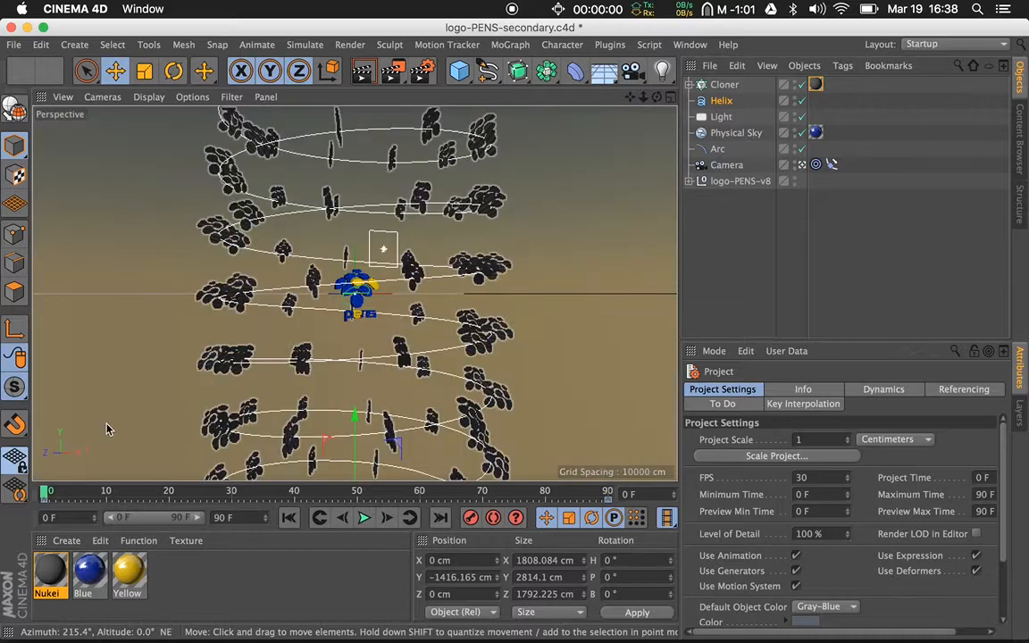
Step: Disable the Cloner, the Helix and the secondary extrude inside the Cloner
{"action": "left_click", "coordinate": [802, 85]}
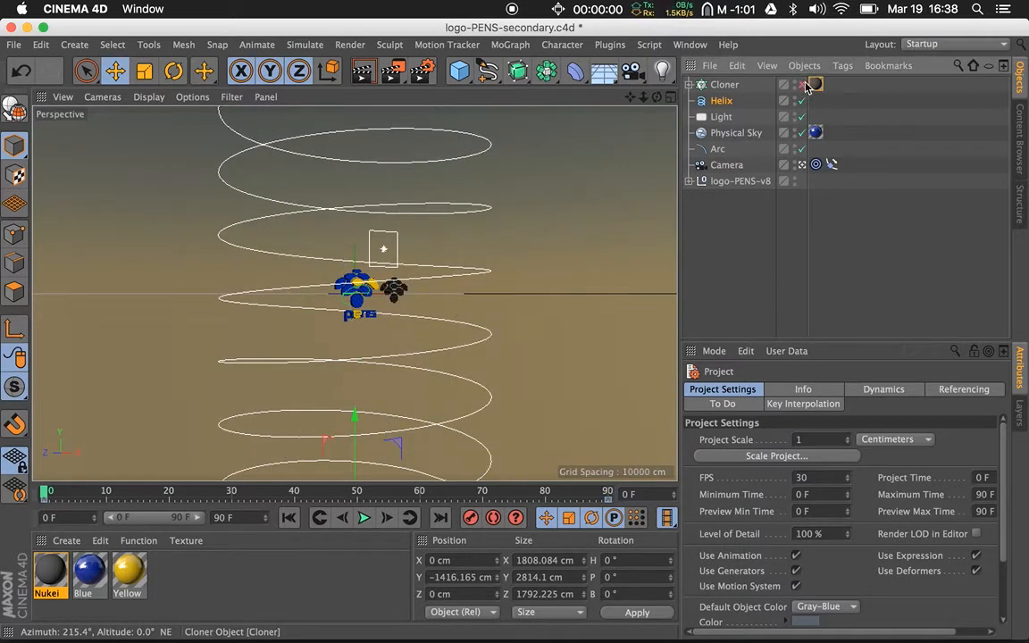
{"action": "left_click", "coordinate": [802, 101]}
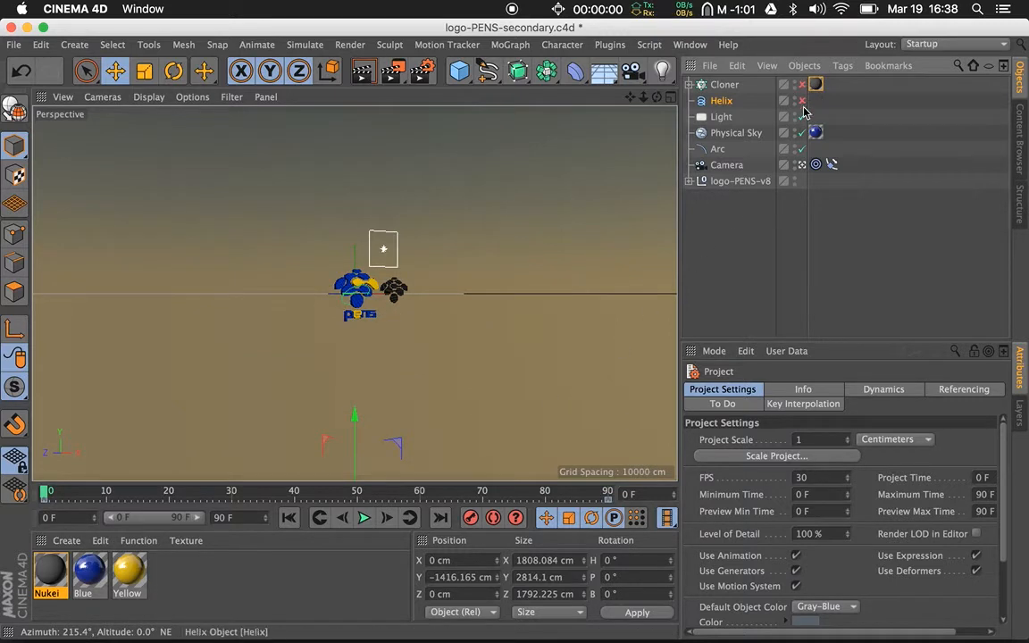
{"action": "left_click", "coordinate": [688, 85]}
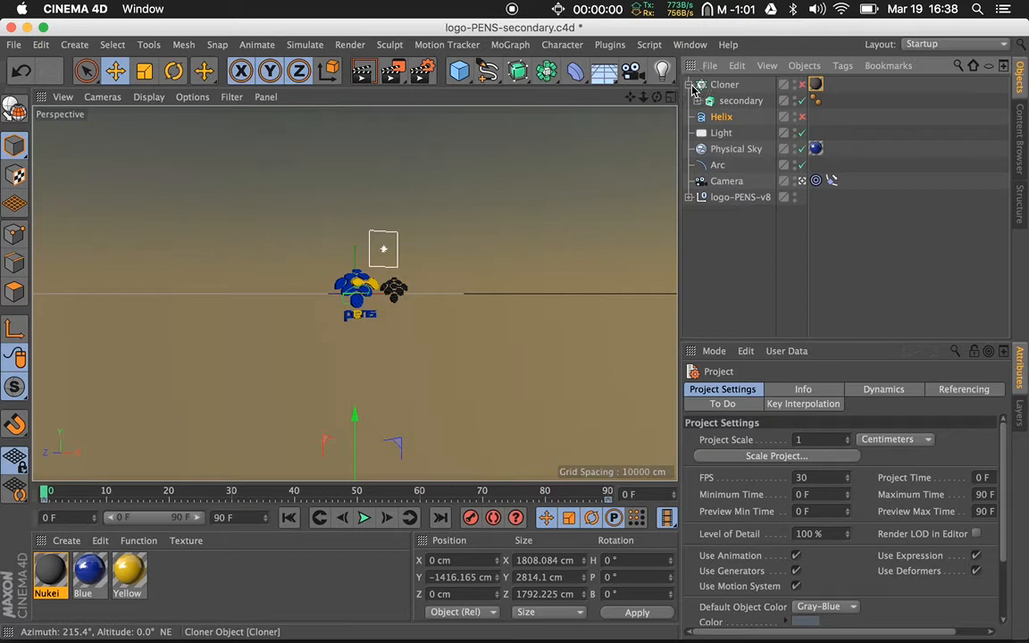
{"action": "left_click", "coordinate": [802, 101]}
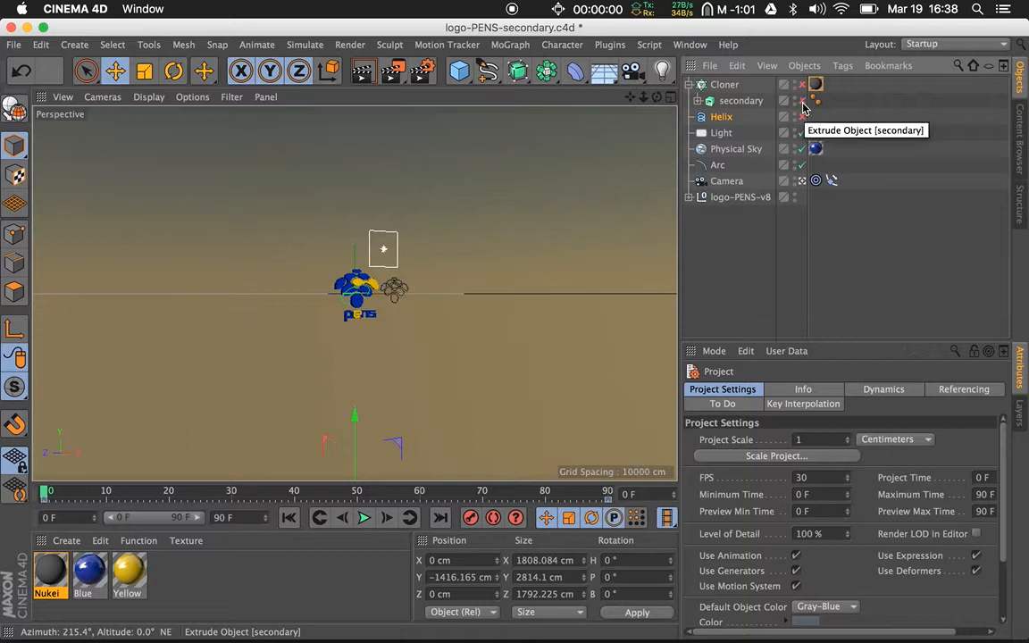
{"action": "left_click", "coordinate": [802, 103]}
{"action": "left_click", "coordinate": [801, 100]}
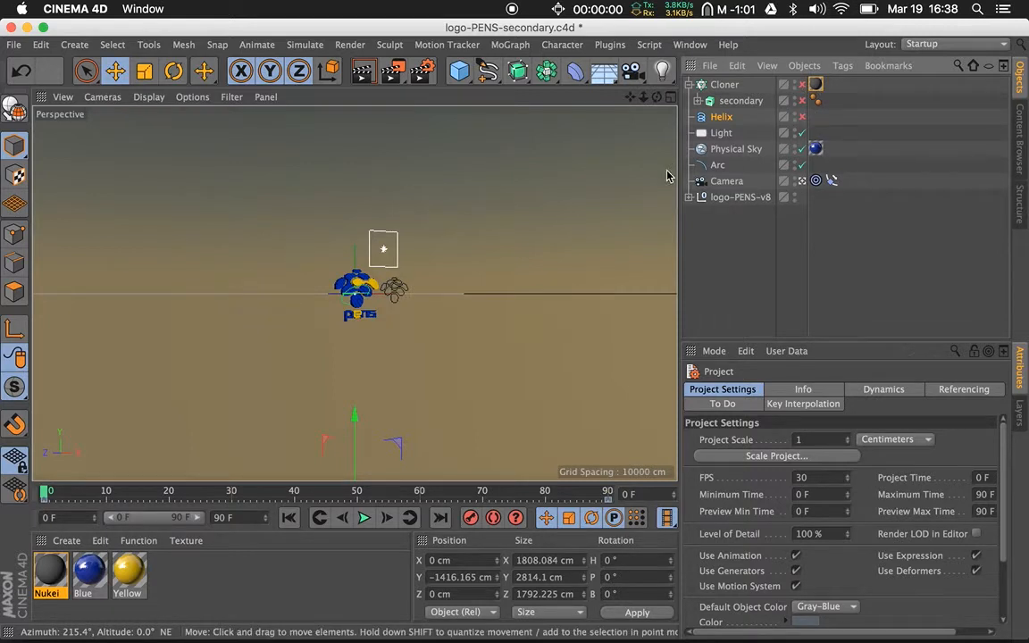
{"action": "left_click", "coordinate": [802, 101]}
{"action": "left_click", "coordinate": [802, 101]}
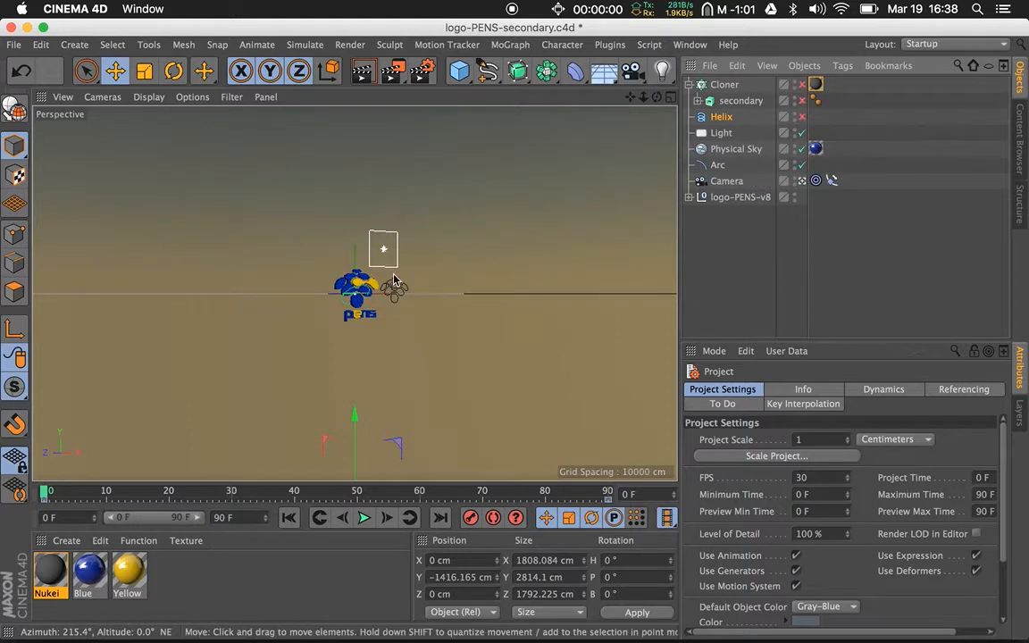
Step: Disable the Path 1.1 spline inside the secondary extrude
{"action": "scroll", "coordinate": [393, 280], "scroll_direction": "up", "scroll_amount": 8}
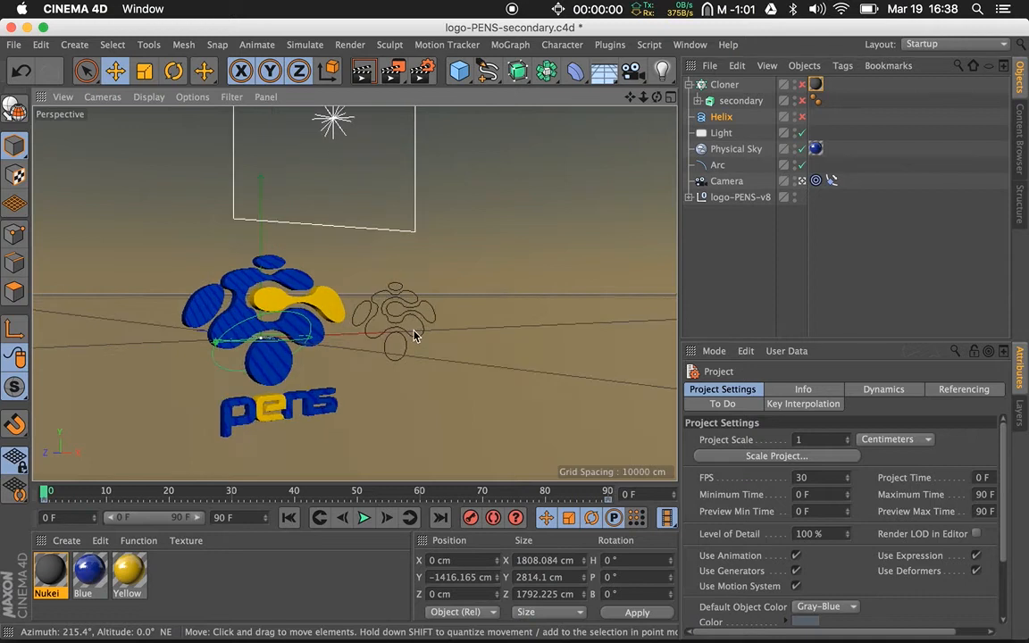
{"action": "scroll", "coordinate": [414, 335], "scroll_direction": "up", "scroll_amount": 2}
{"action": "left_click", "coordinate": [699, 101]}
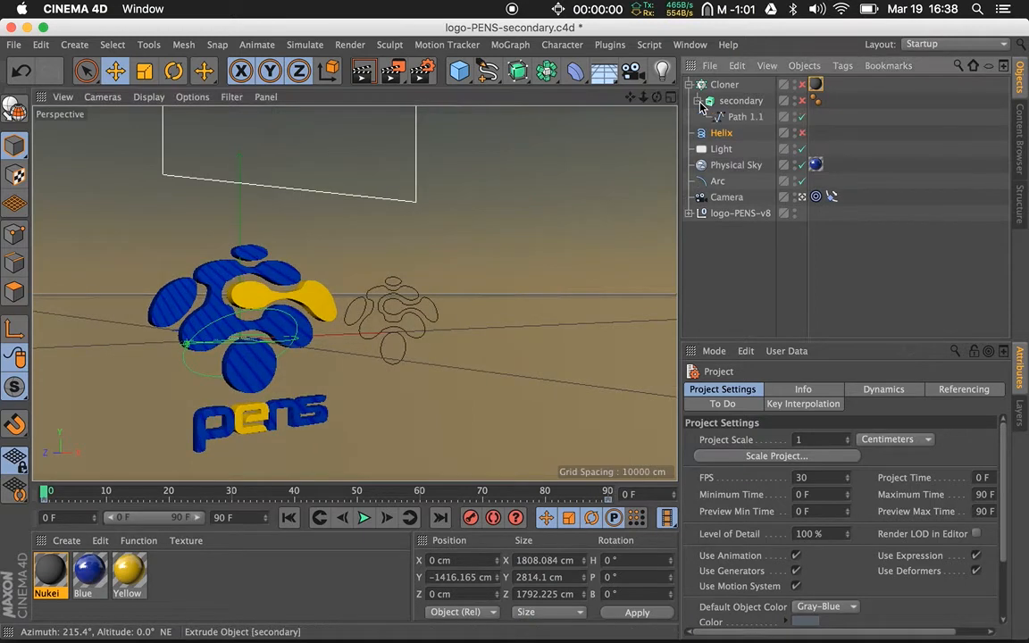
{"action": "left_click", "coordinate": [801, 117]}
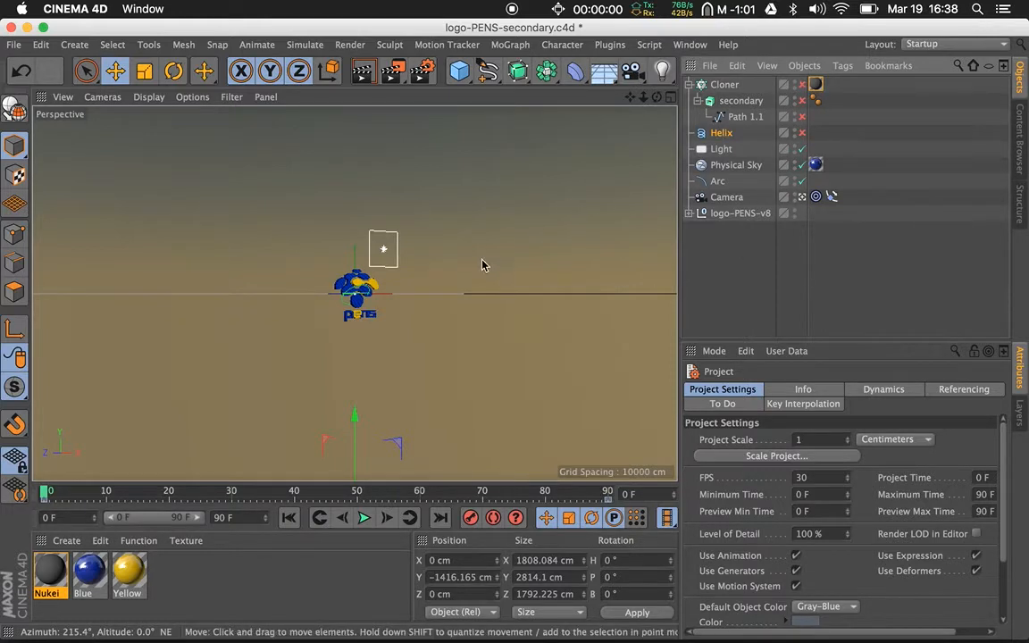
Step: Scrub the animation to frame 86 and back to frame 0 to review the camera move around the PENS logo
{"action": "scroll", "coordinate": [411, 287], "scroll_direction": "up", "scroll_amount": 5}
{"action": "scroll", "coordinate": [402, 288], "scroll_direction": "down", "scroll_amount": 5}
{"action": "scroll", "coordinate": [327, 285], "scroll_direction": "up", "scroll_amount": 3}
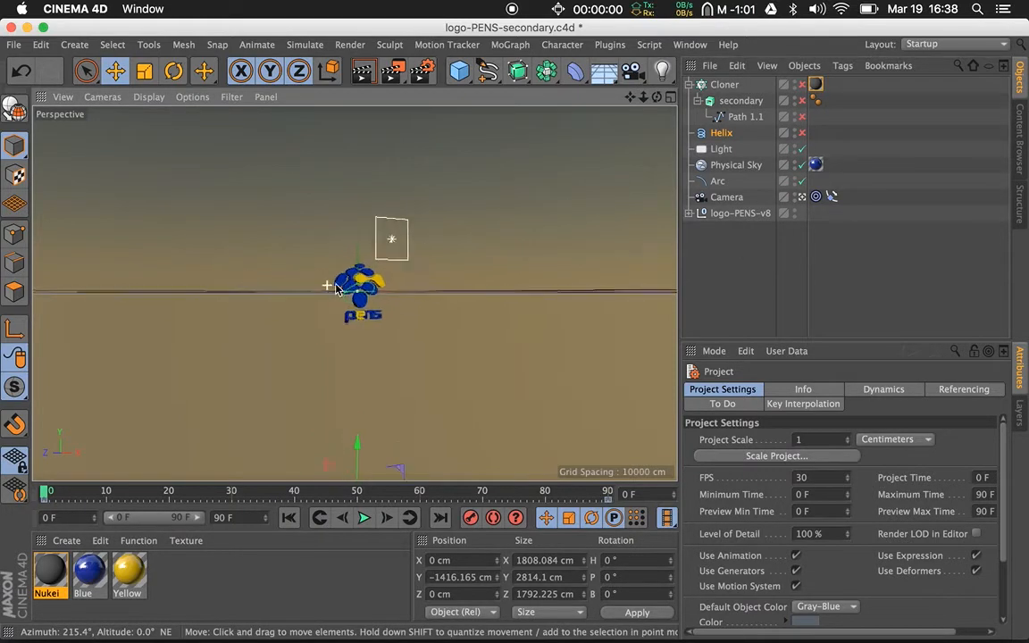
{"action": "scroll", "coordinate": [359, 293], "scroll_direction": "up", "scroll_amount": 1}
{"action": "scroll", "coordinate": [375, 299], "scroll_direction": "up", "scroll_amount": 4}
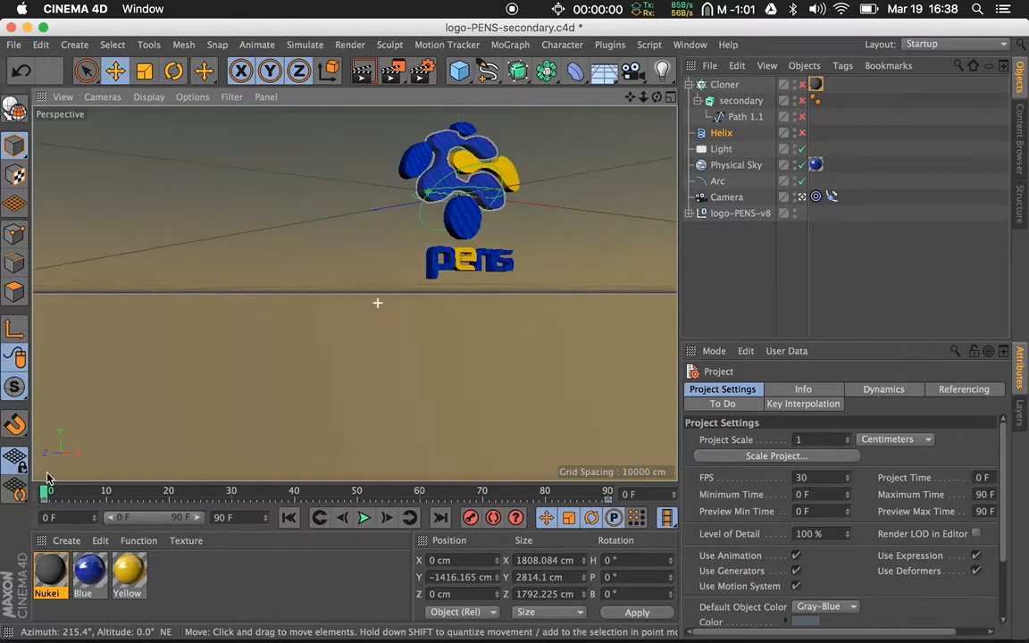
{"action": "left_click_drag", "start_coordinate": [46, 492], "coordinate": [589, 483]}
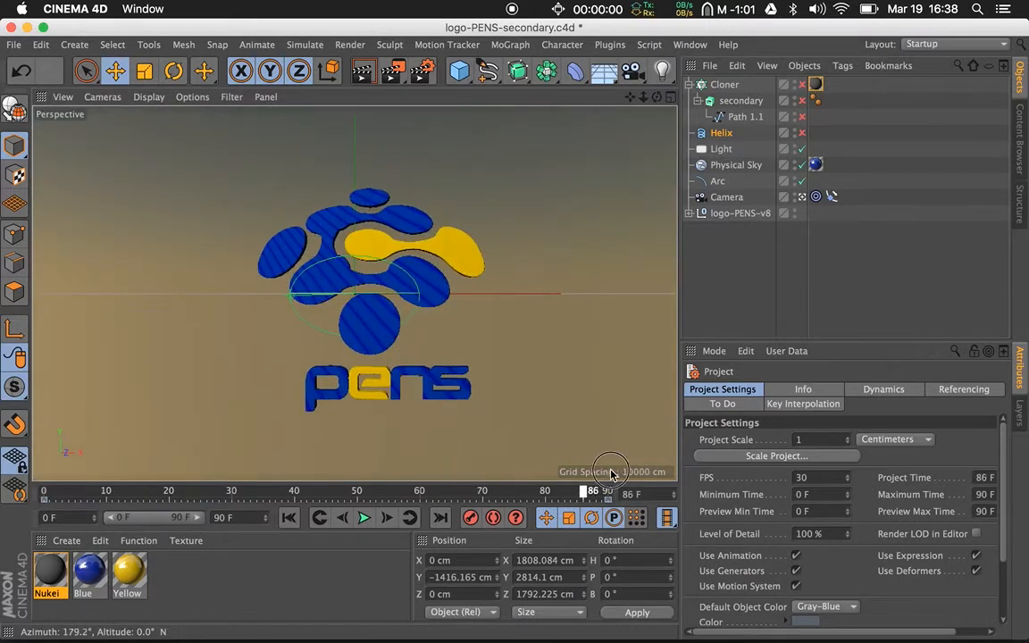
{"action": "left_click_drag", "start_coordinate": [514, 490], "coordinate": [36, 470]}
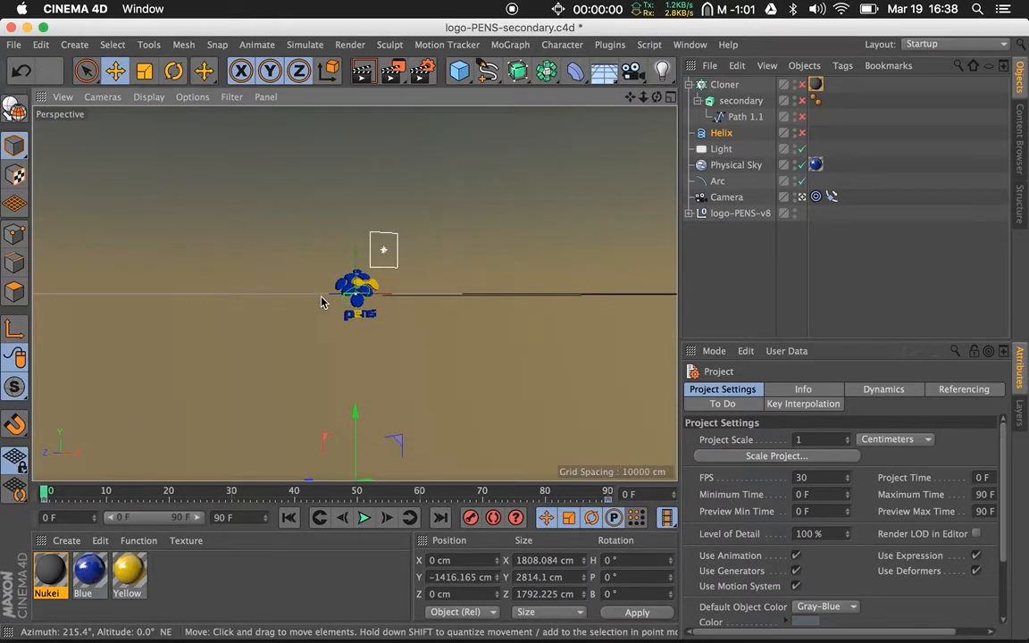
{"action": "scroll", "coordinate": [413, 312], "scroll_direction": "up", "scroll_amount": 5}
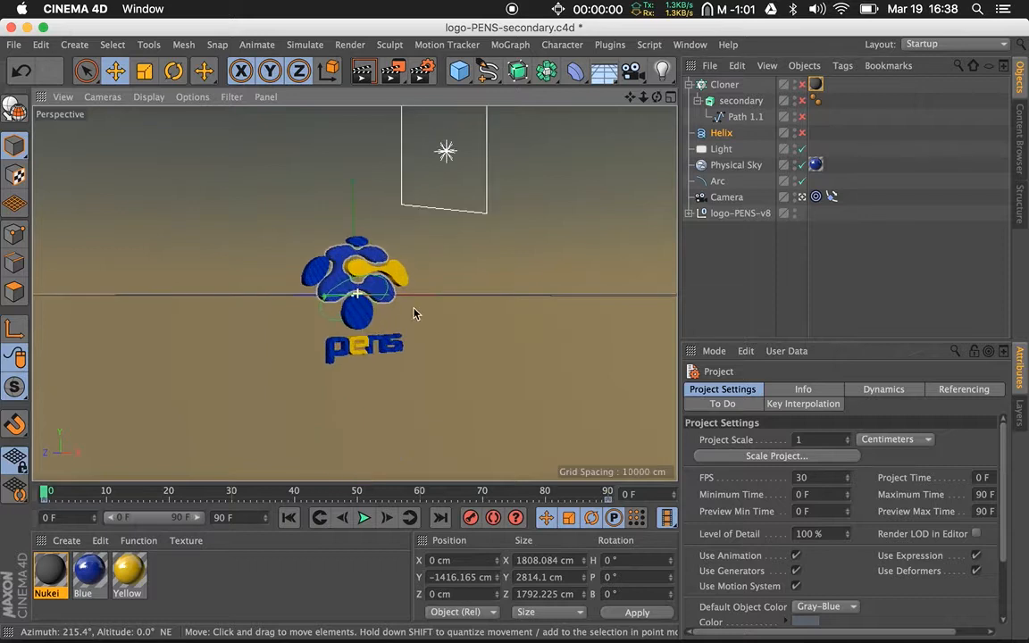
Step: Expand the logo-PENS-v8 group and select several of its extrudes in turn to check their axis positions
{"action": "left_click", "coordinate": [689, 85]}
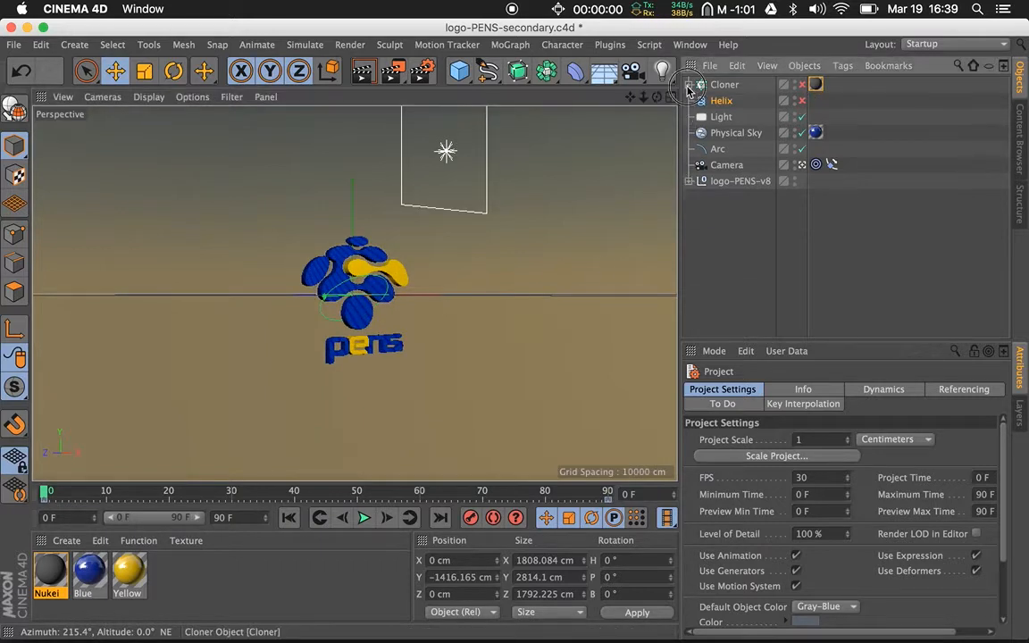
{"action": "left_click", "coordinate": [690, 85]}
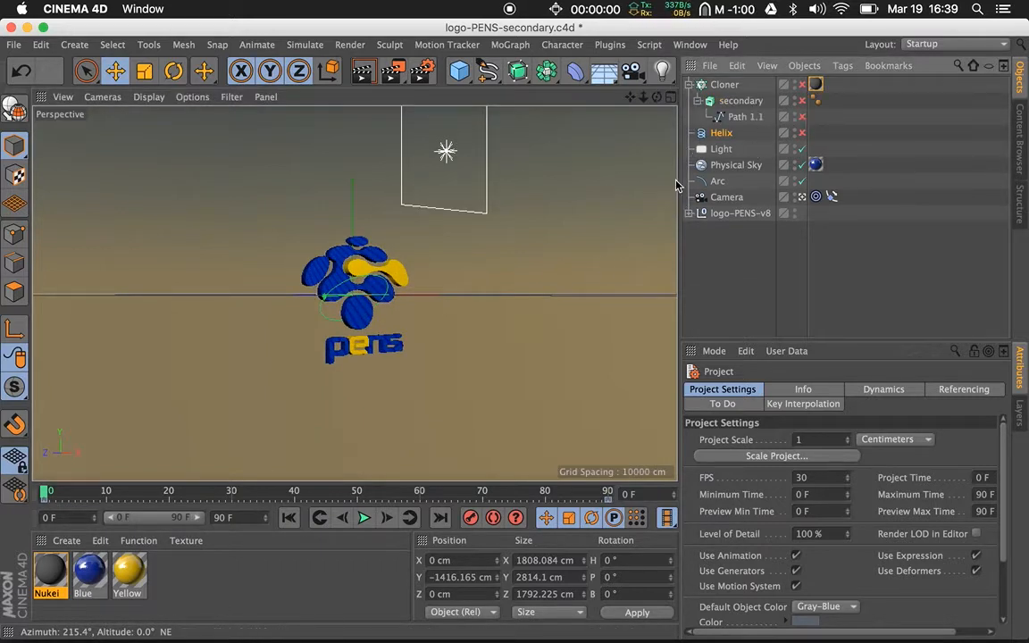
{"action": "left_click", "coordinate": [689, 212]}
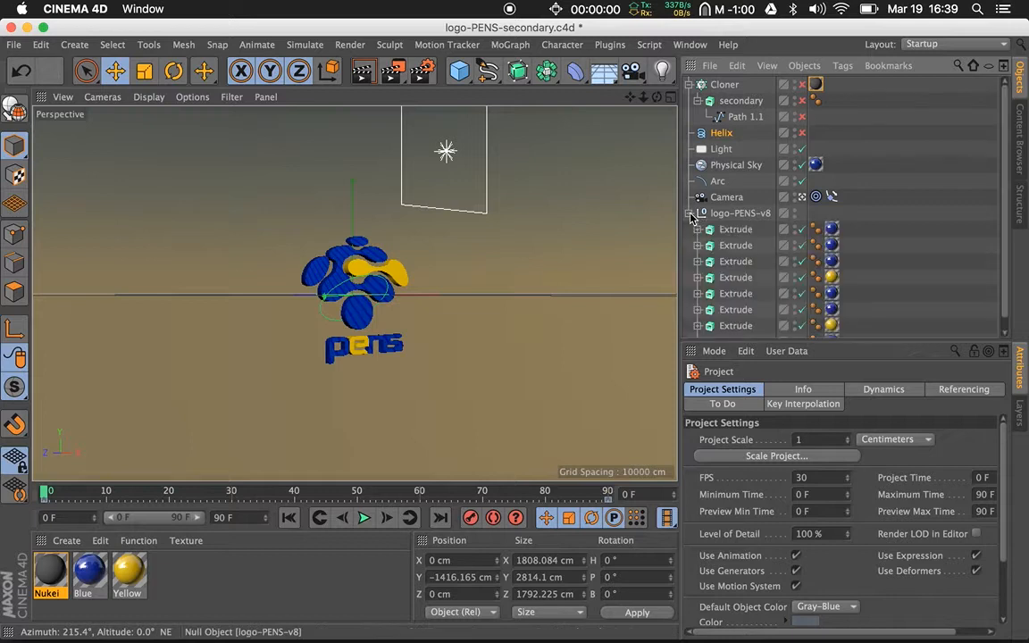
{"action": "left_click", "coordinate": [747, 231]}
{"action": "left_click", "coordinate": [737, 245]}
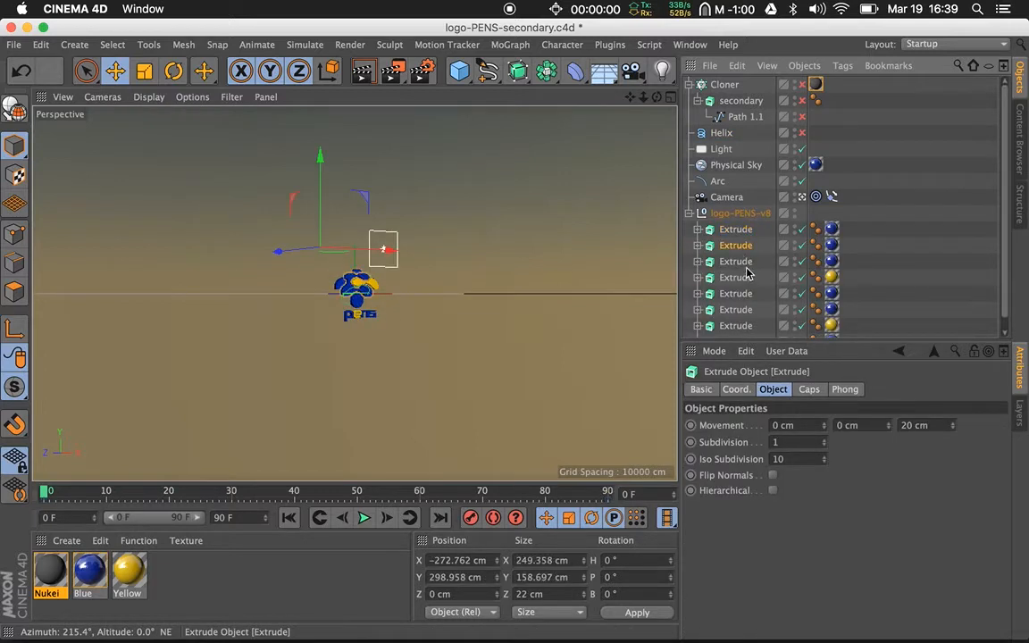
{"action": "left_click", "coordinate": [746, 262]}
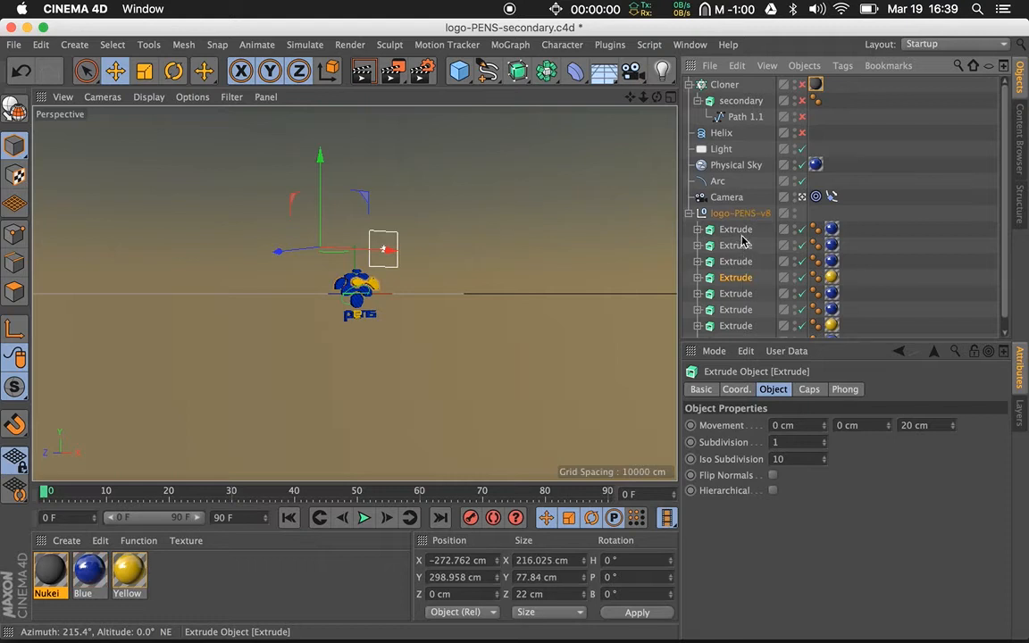
{"action": "left_click", "coordinate": [741, 229]}
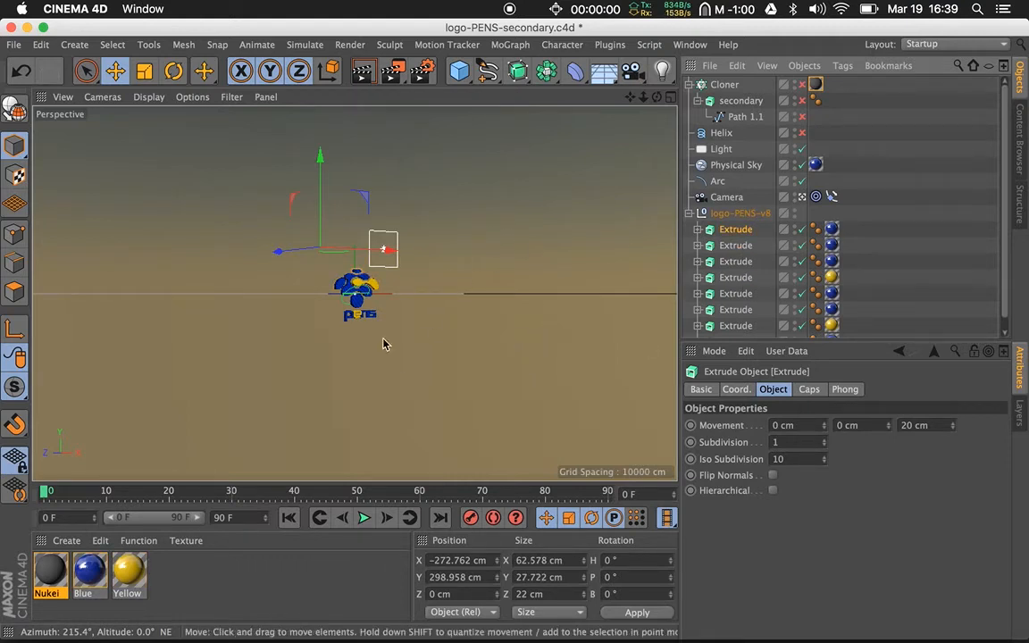
Step: Try rotating the first extrude in logo-PENS-v8 to a pitch of about 76.5°, and undo the rotation
{"action": "left_click", "coordinate": [174, 71]}
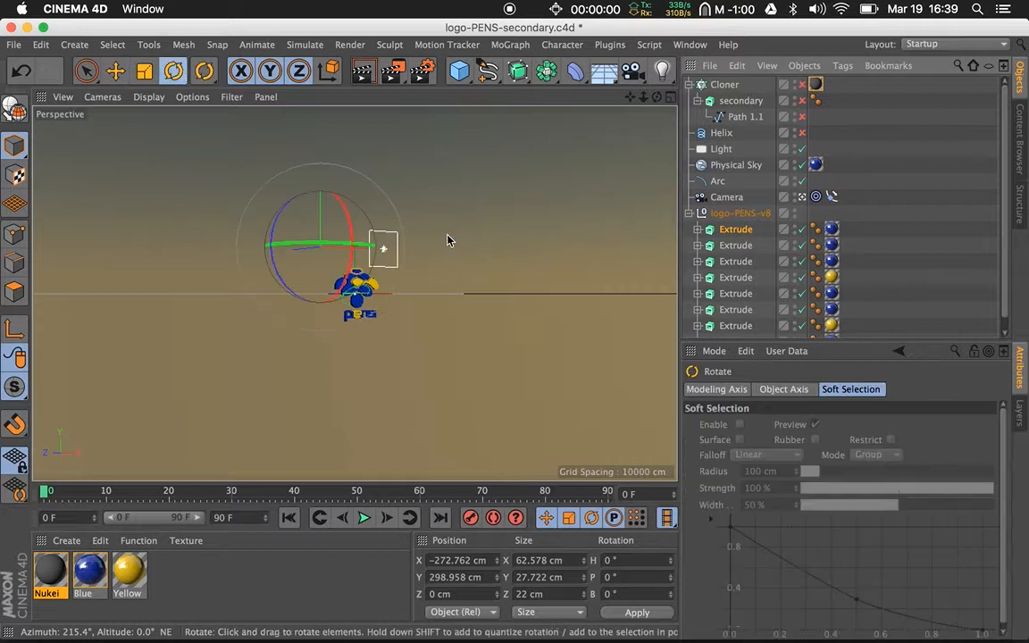
{"action": "left_click_drag", "start_coordinate": [338, 206], "coordinate": [348, 292]}
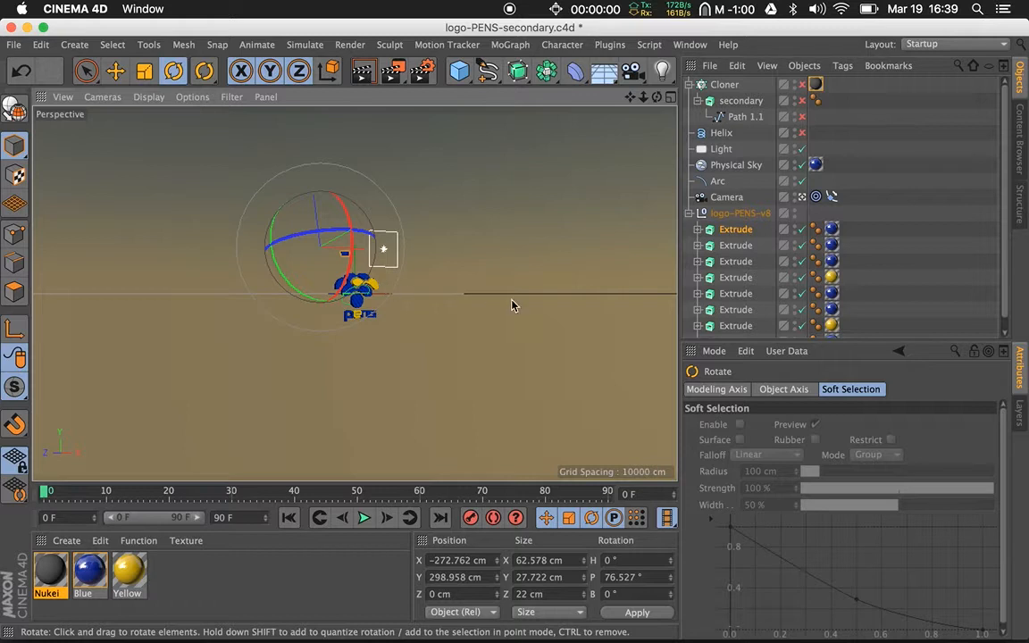
{"action": "key", "text": "super+z"}
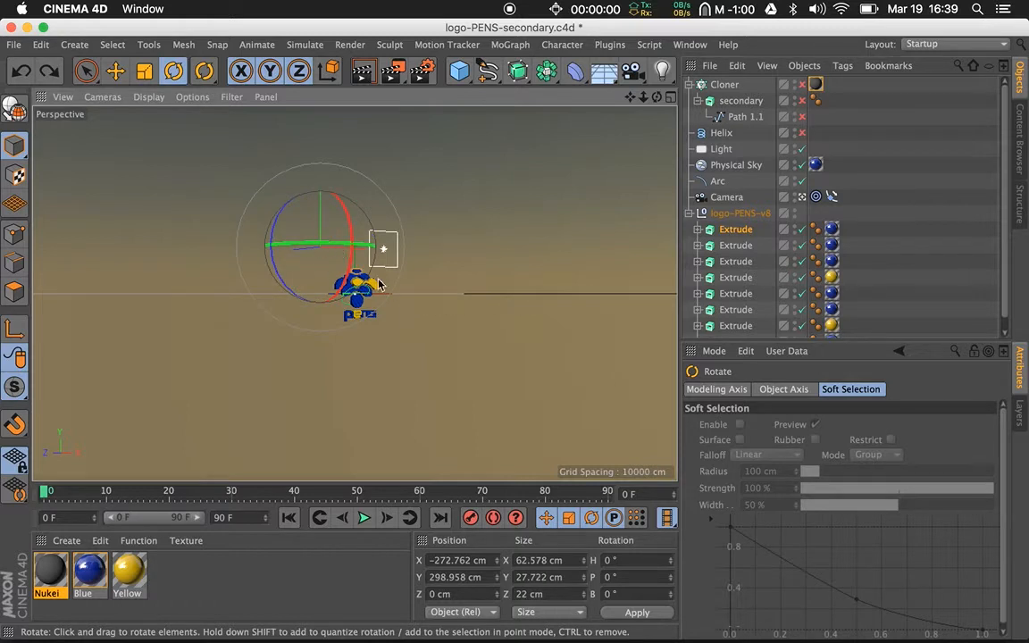
Step: Try to center the first extrude in logo-PENS-v8 by setting its X and Y position to 0 cm
{"action": "left_click", "coordinate": [740, 213]}
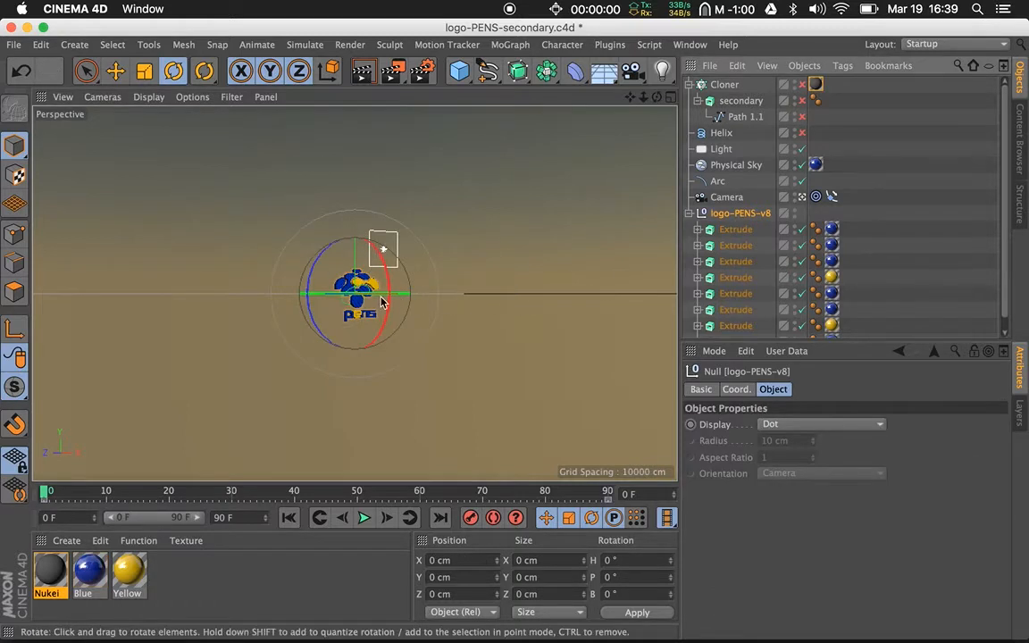
{"action": "left_click", "coordinate": [734, 231]}
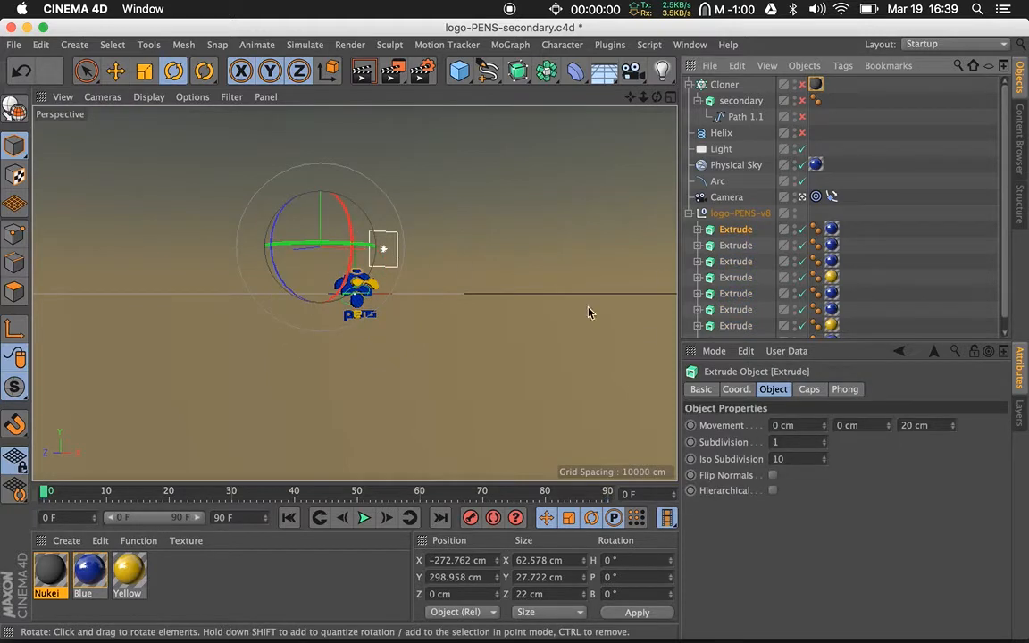
{"action": "left_click", "coordinate": [745, 391]}
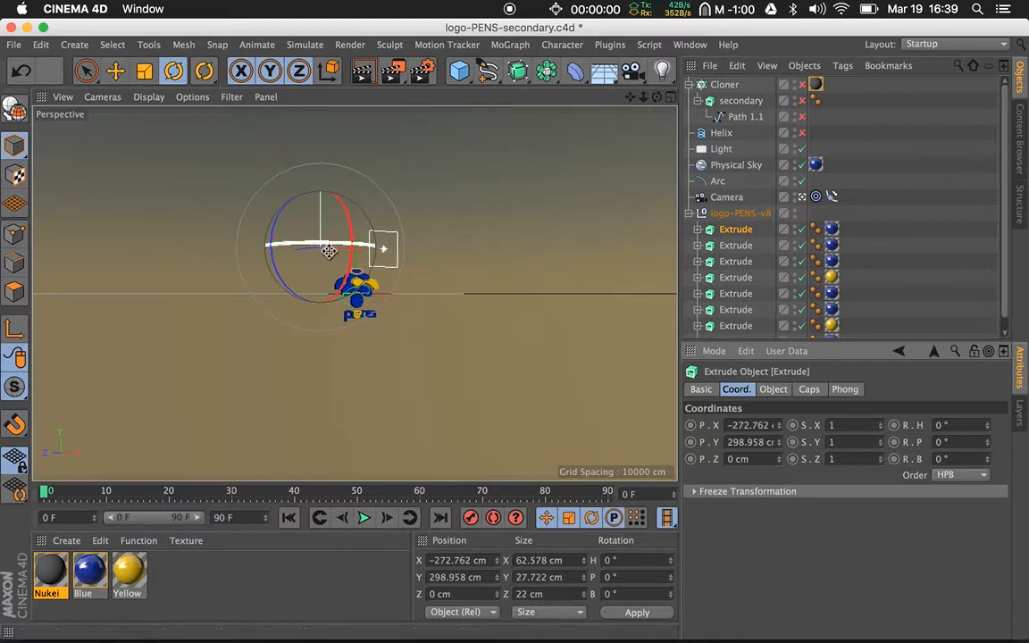
{"action": "left_click", "coordinate": [761, 426]}
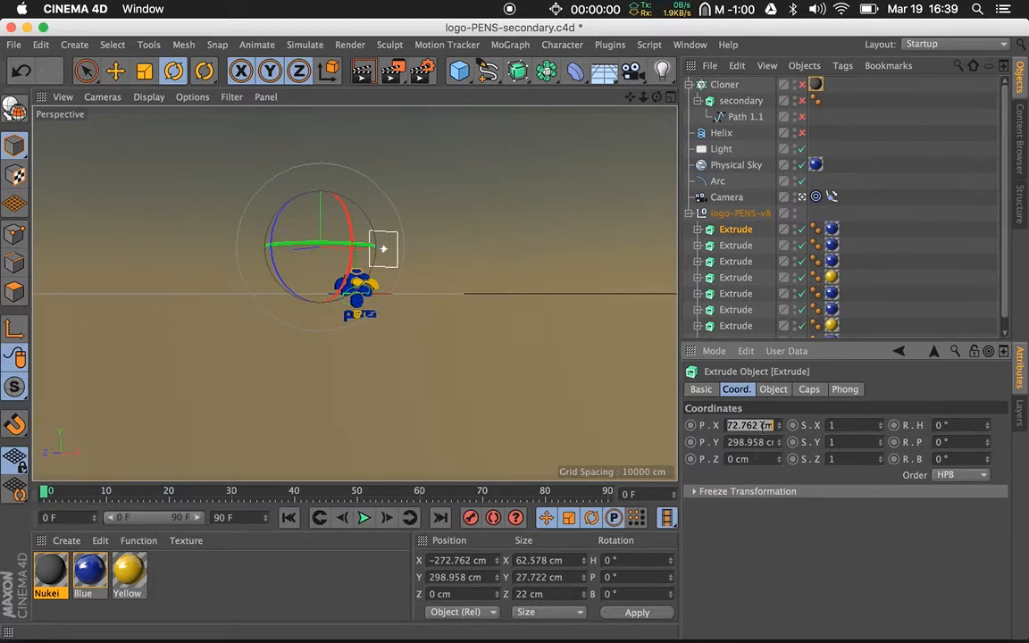
{"action": "type", "text": "0"}
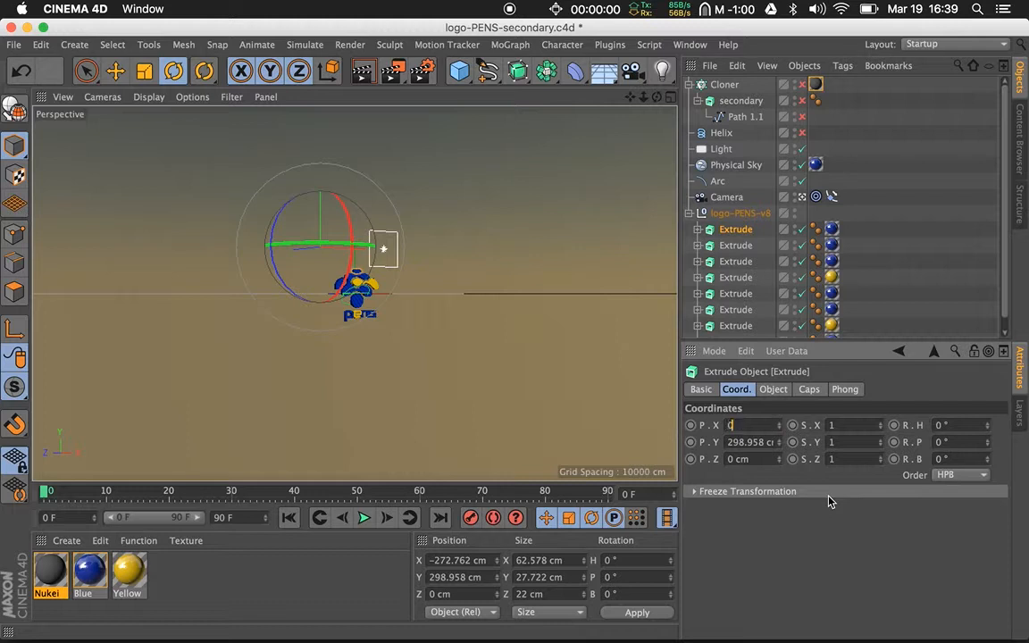
{"action": "key", "text": "Return"}
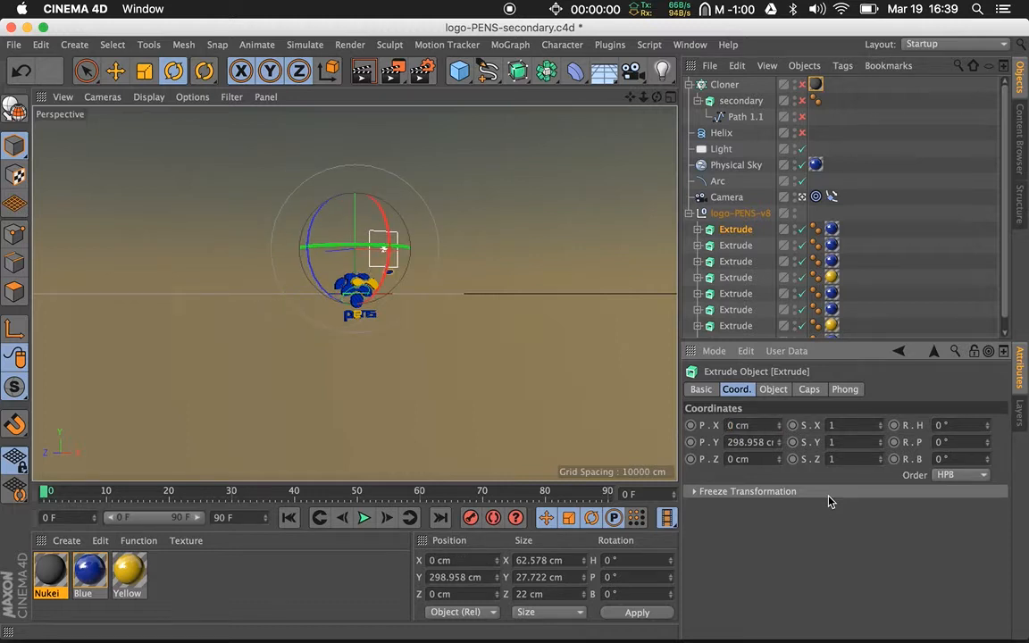
{"action": "left_click", "coordinate": [749, 442]}
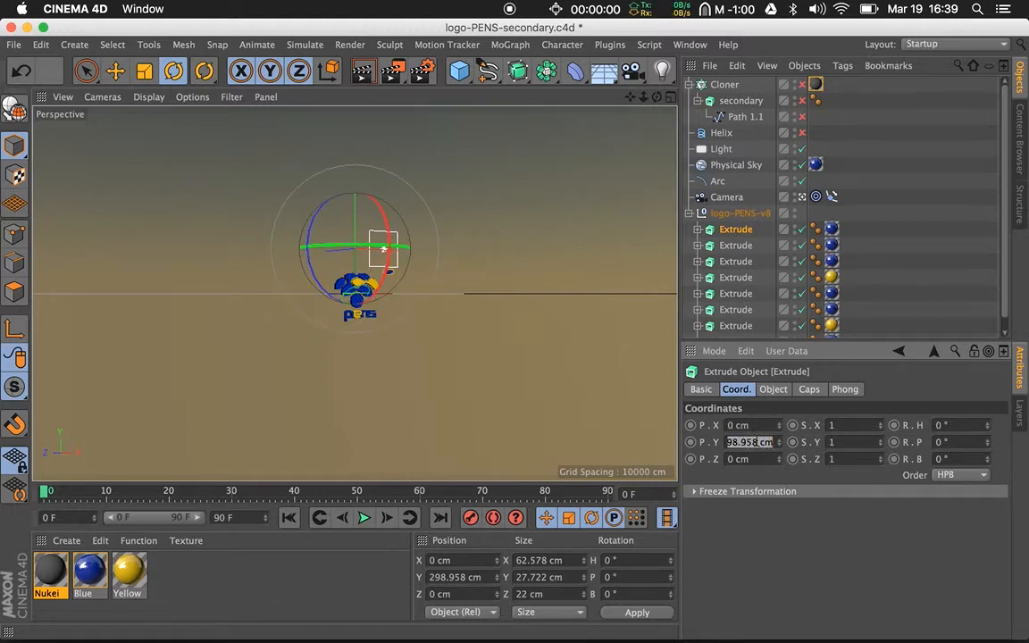
{"action": "type", "text": "0"}
{"action": "key", "text": "Return"}
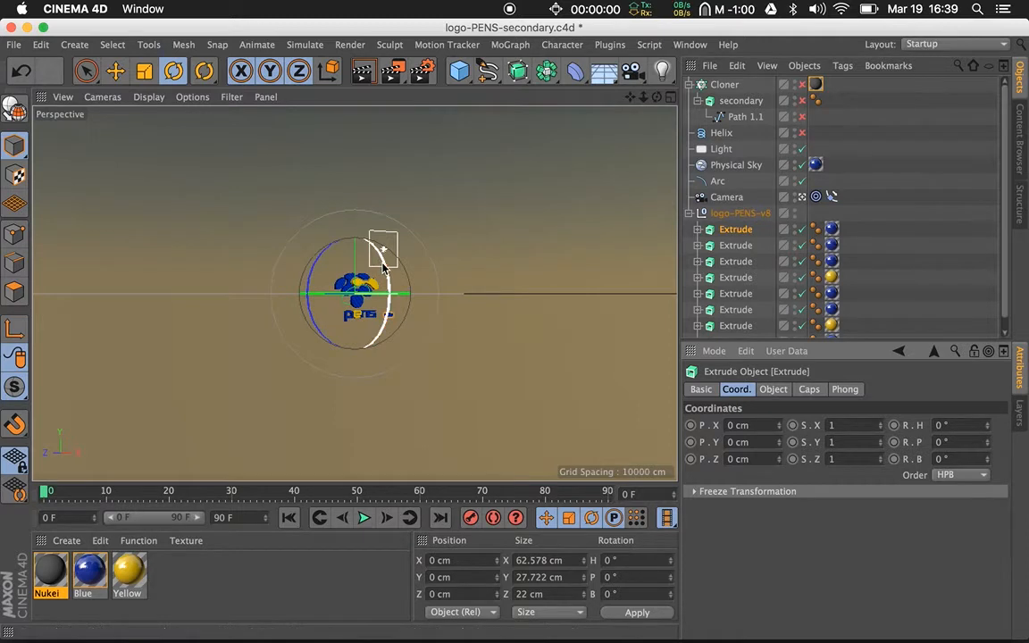
Step: Try rotating the first extrude to a pitch of about -15.9°, and undo the rotation and the position changes
{"action": "mouse_move", "coordinate": [381, 259]}
{"action": "left_mouse_down"}
{"action": "mouse_move", "coordinate": [381, 333]}
{"action": "mouse_move", "coordinate": [378, 207]}
{"action": "mouse_move", "coordinate": [383, 250]}
{"action": "left_mouse_up"}
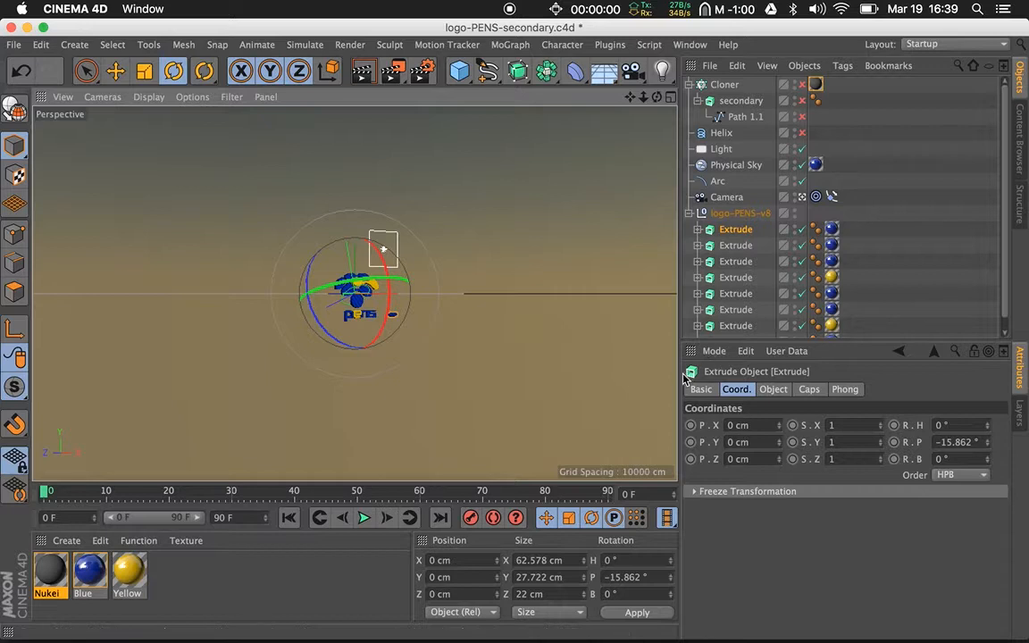
{"action": "key", "text": "super+z"}
{"action": "key", "text": "super+z"}
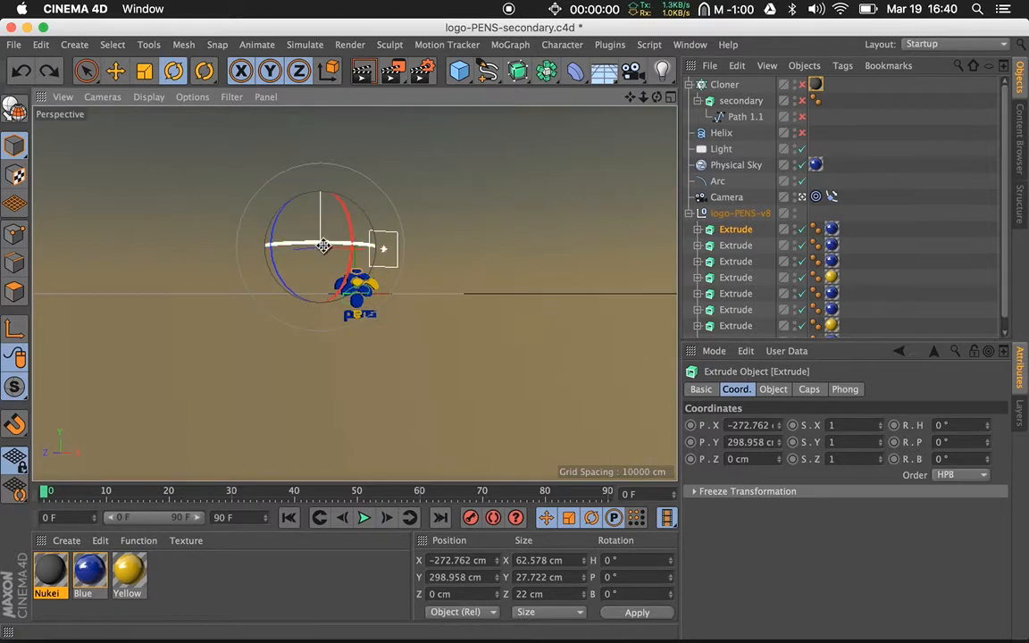
Step: Show all four views and frame the logo with the first extrude's axis in the Top and Front views
{"action": "scroll", "coordinate": [323, 243], "scroll_direction": "down", "scroll_amount": 4}
{"action": "scroll", "coordinate": [324, 244], "scroll_direction": "up", "scroll_amount": 10}
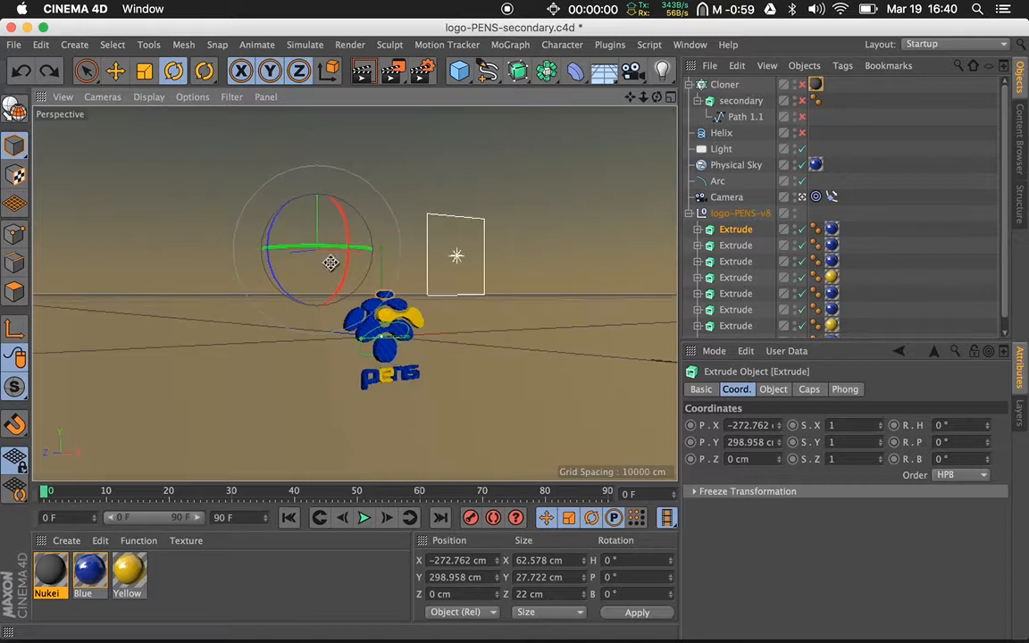
{"action": "scroll", "coordinate": [330, 268], "scroll_direction": "up", "scroll_amount": 3}
{"action": "scroll", "coordinate": [330, 268], "scroll_direction": "down", "scroll_amount": 2}
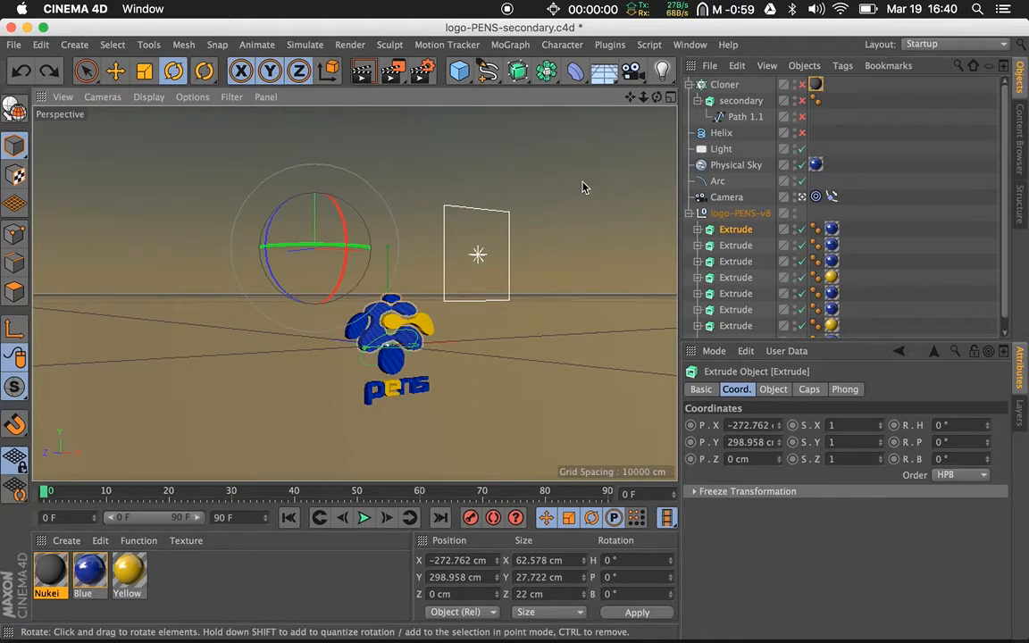
{"action": "left_click", "coordinate": [670, 100]}
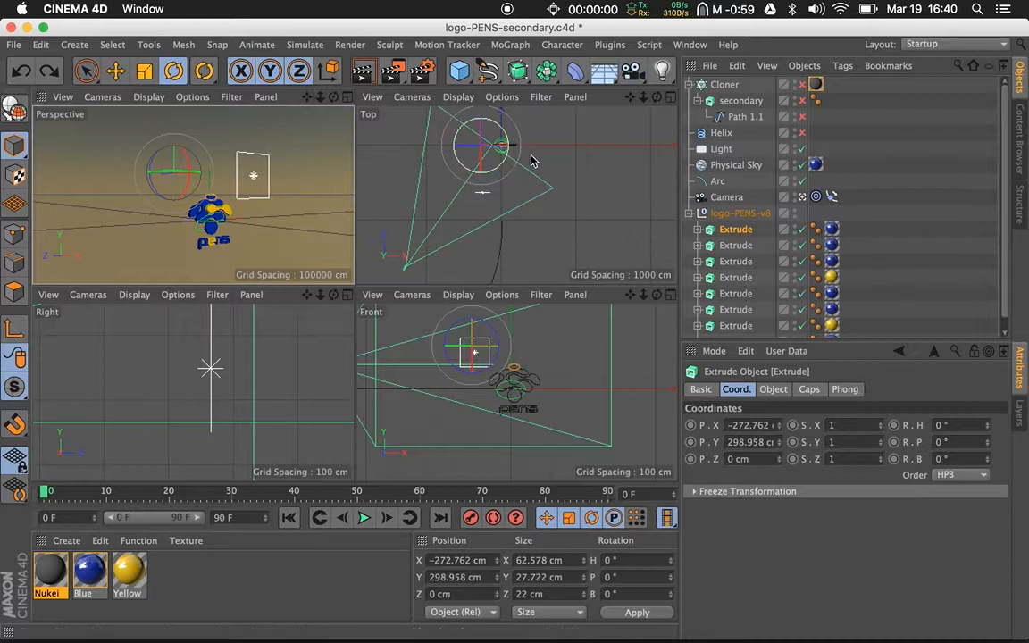
{"action": "scroll", "coordinate": [514, 164], "scroll_direction": "up", "scroll_amount": 4}
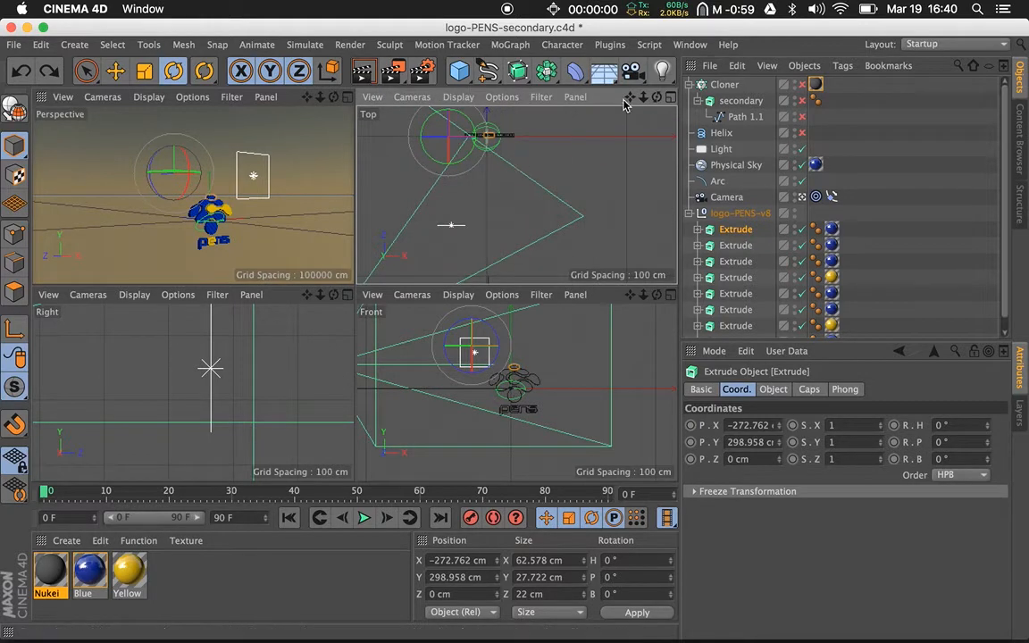
{"action": "left_click_drag", "start_coordinate": [630, 97], "coordinate": [648, 147]}
{"action": "left_click_drag", "start_coordinate": [514, 192], "coordinate": [527, 197]}
{"action": "left_click_drag", "start_coordinate": [607, 154], "coordinate": [438, 171]}
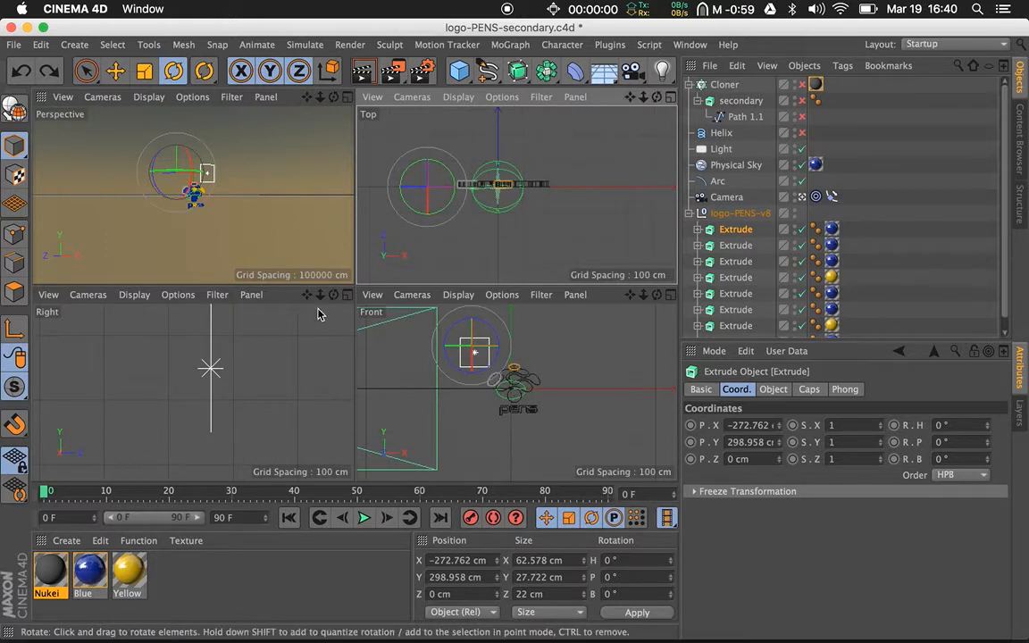
{"action": "scroll", "coordinate": [531, 395], "scroll_direction": "up", "scroll_amount": 5}
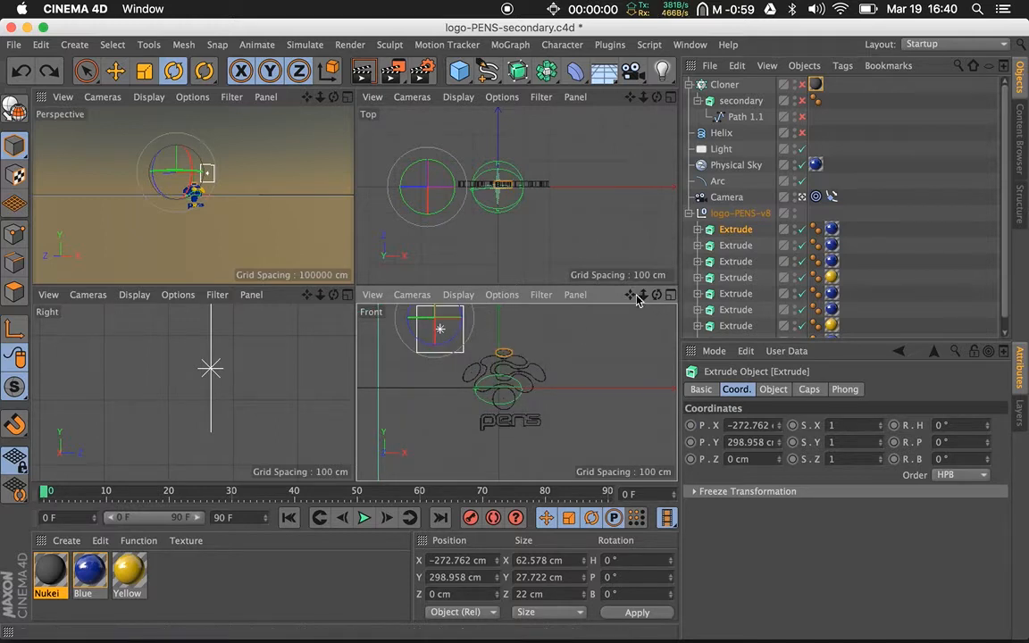
{"action": "left_click_drag", "start_coordinate": [637, 300], "coordinate": [637, 315]}
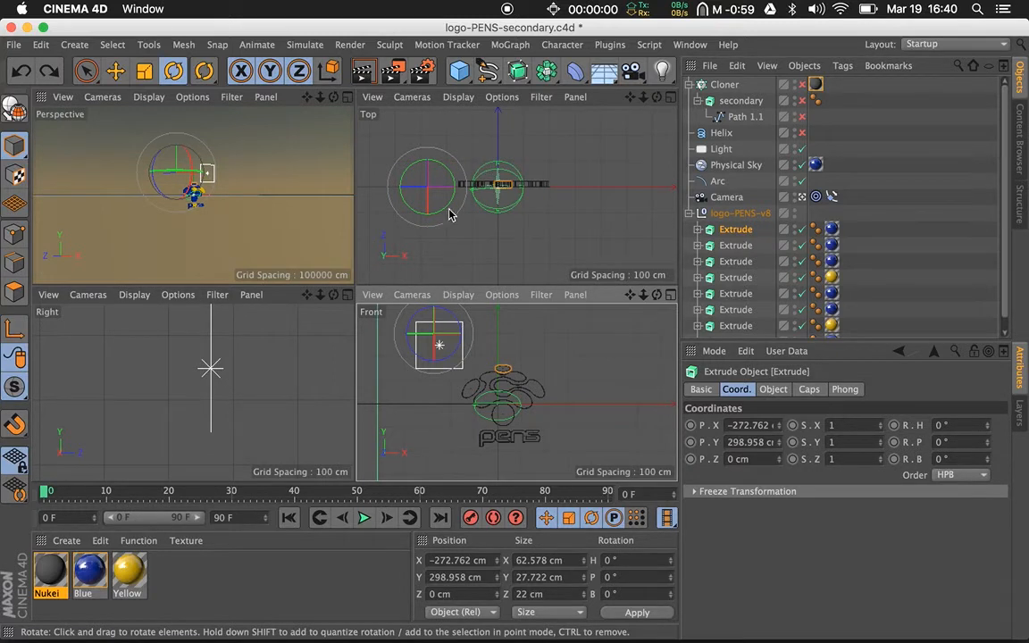
Step: Enable axis modification with the Move tool and place the first extrude's axis at X 0 cm and Y 0 cm
{"action": "left_click", "coordinate": [115, 70]}
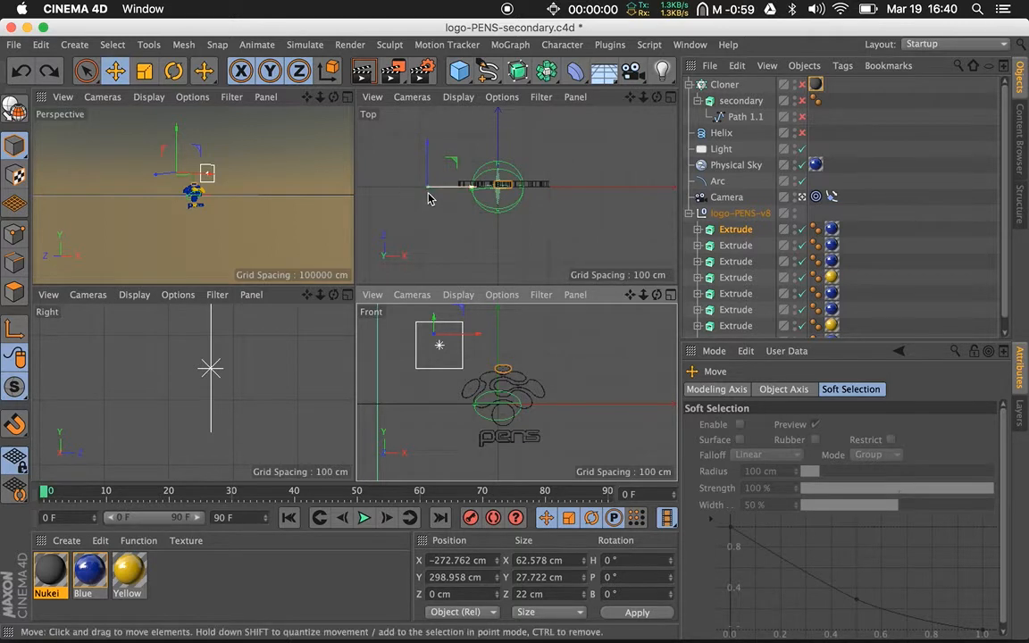
{"action": "left_click", "coordinate": [15, 332]}
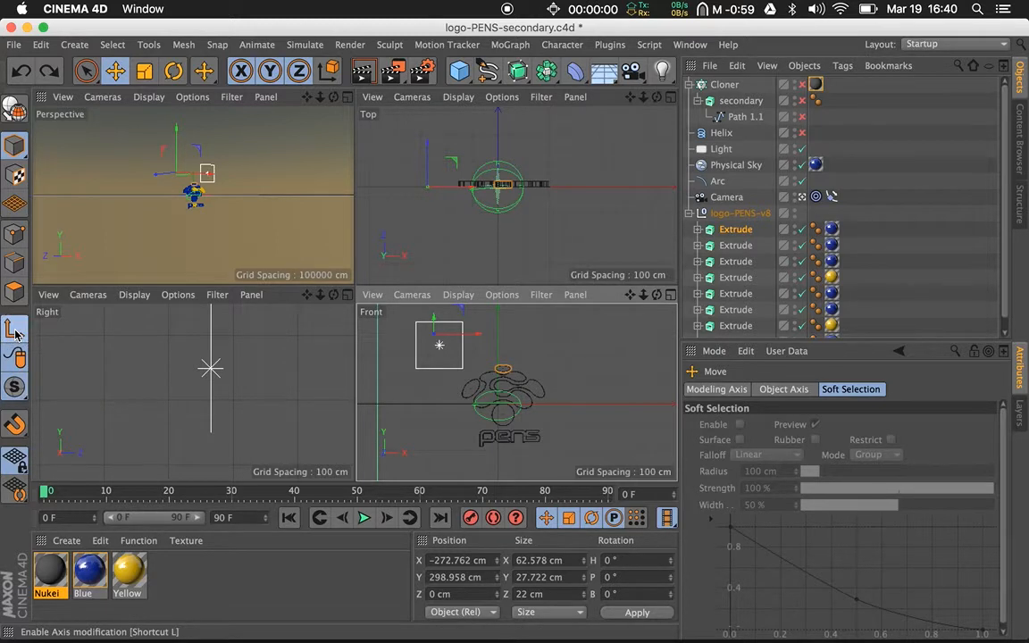
{"action": "left_click_drag", "start_coordinate": [452, 186], "coordinate": [527, 193]}
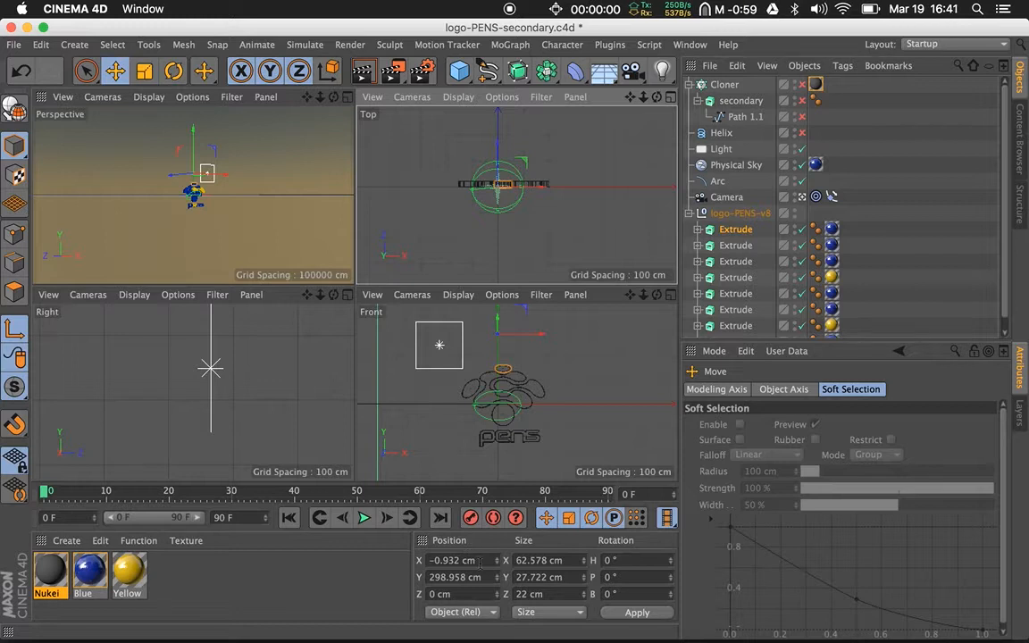
{"action": "left_click", "coordinate": [421, 560]}
{"action": "type", "text": "0"}
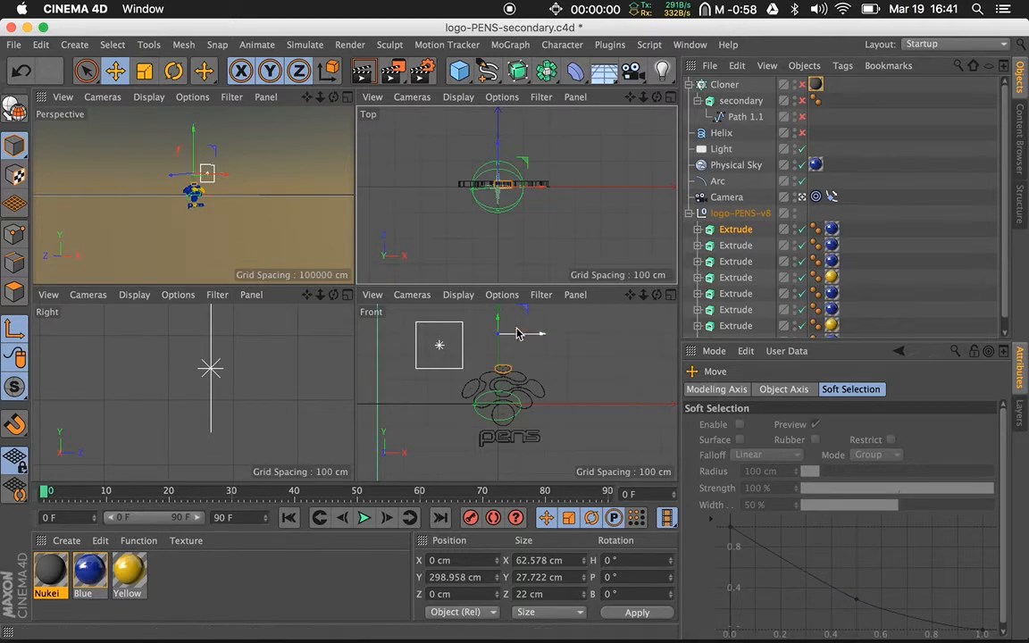
{"action": "left_click_drag", "start_coordinate": [497, 323], "coordinate": [497, 388]}
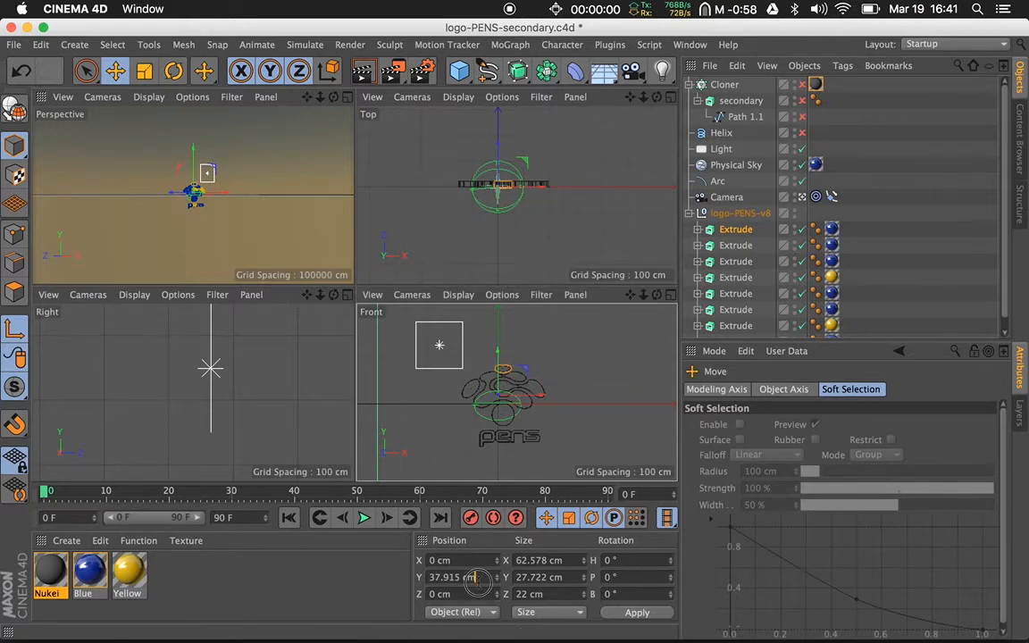
{"action": "left_click", "coordinate": [451, 576]}
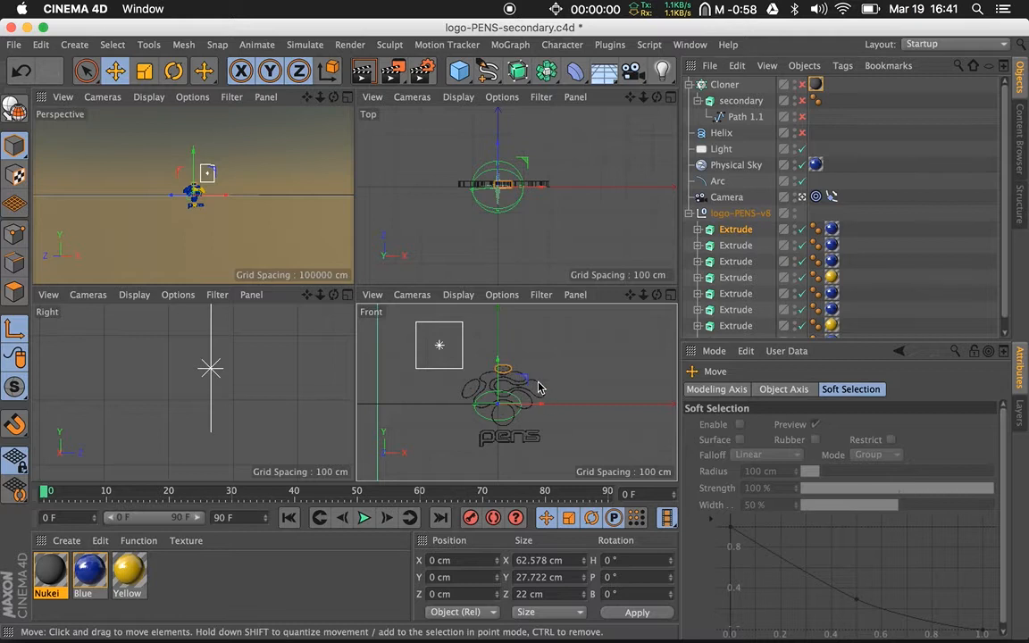
Step: Move the first extrude's axis in the maximized Front view to about X 21.8 cm, Y 48.6 cm, and turn off axis modification
{"action": "left_click", "coordinate": [670, 294]}
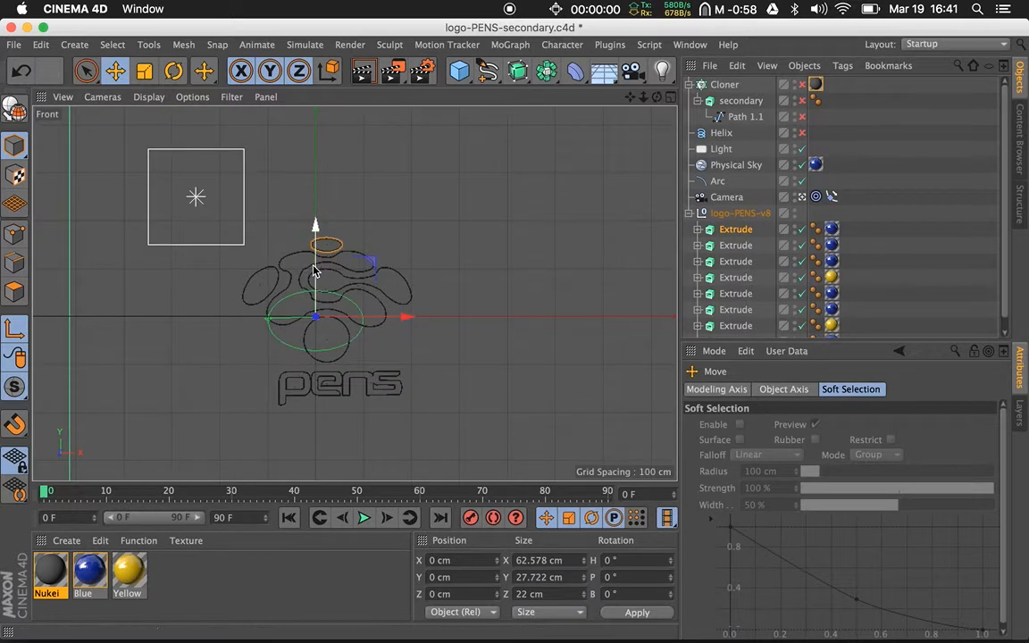
{"action": "left_click_drag", "start_coordinate": [314, 271], "coordinate": [315, 234]}
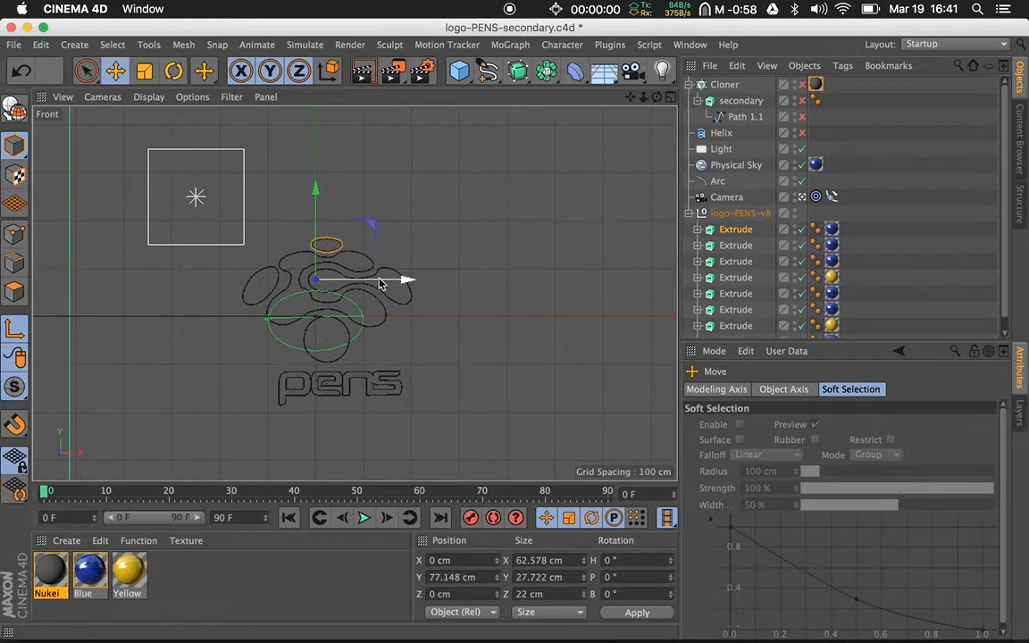
{"action": "left_click_drag", "start_coordinate": [371, 277], "coordinate": [395, 282]}
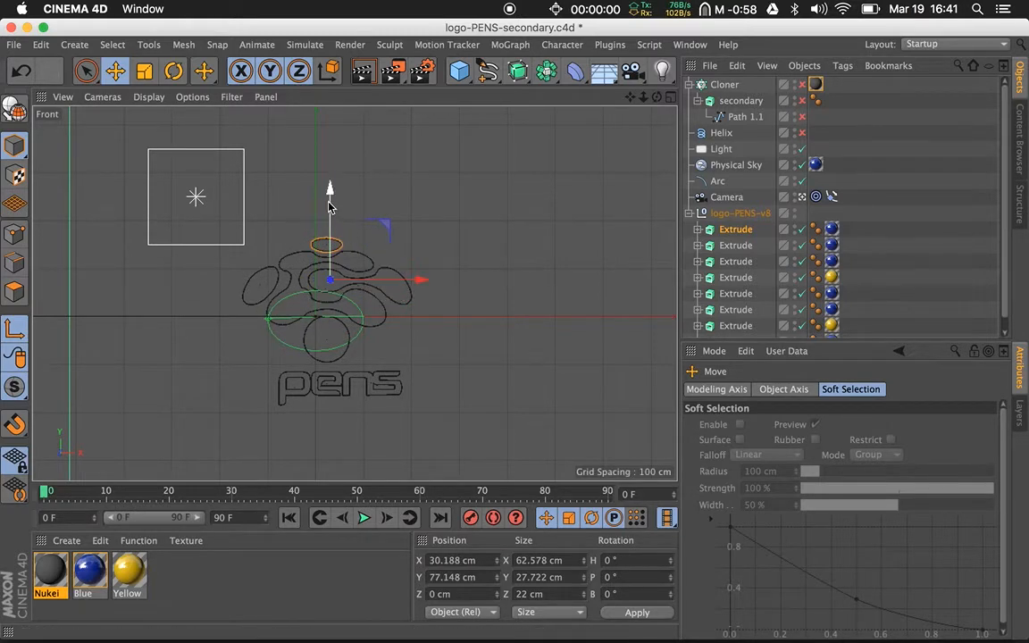
{"action": "left_click_drag", "start_coordinate": [328, 193], "coordinate": [328, 209]}
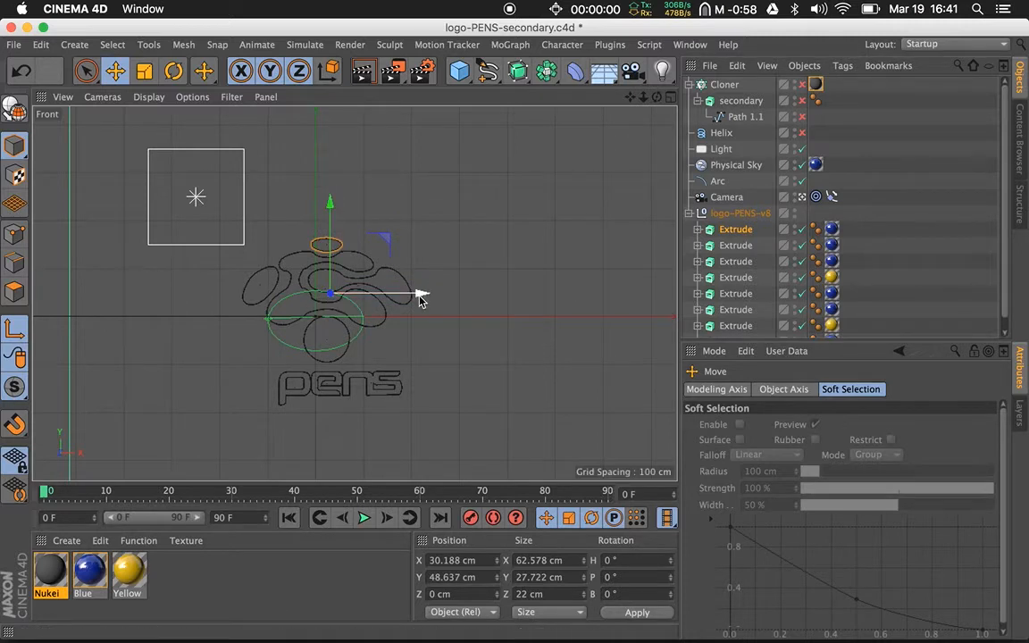
{"action": "mouse_move", "coordinate": [421, 294]}
{"action": "left_mouse_down"}
{"action": "mouse_move", "coordinate": [411, 301]}
{"action": "mouse_move", "coordinate": [418, 295]}
{"action": "left_mouse_up"}
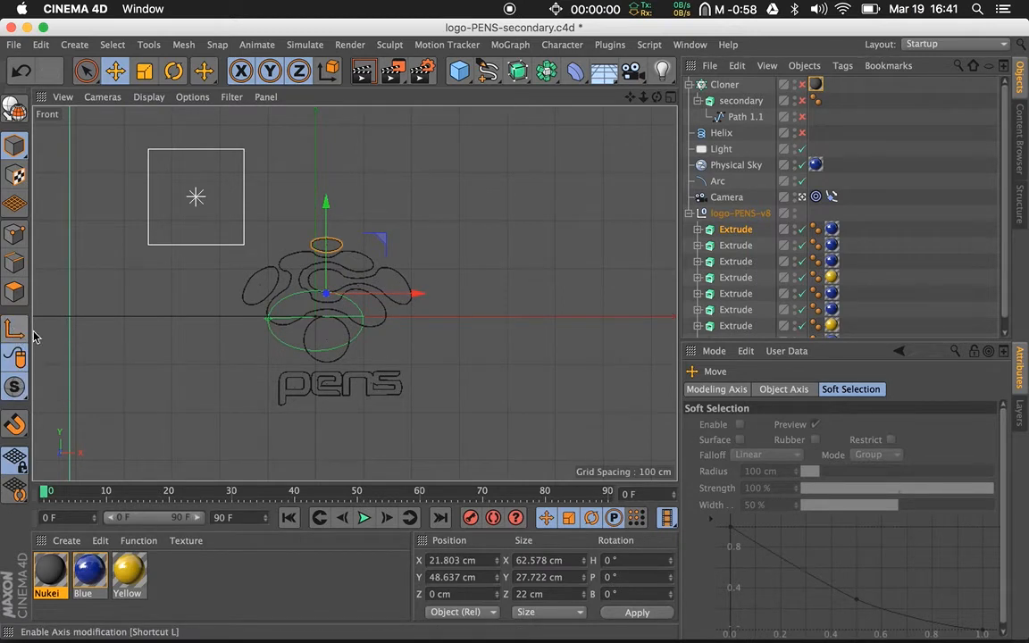
Step: Return to the maximized Perspective view and compare the axis positions of the first two extrudes
{"action": "left_click", "coordinate": [670, 98]}
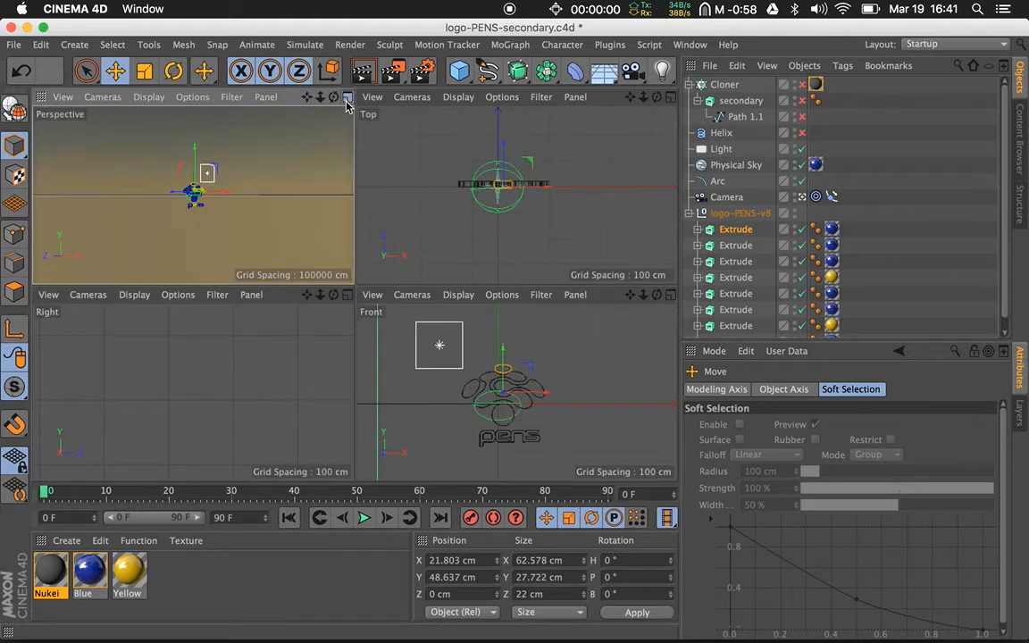
{"action": "left_click", "coordinate": [347, 99]}
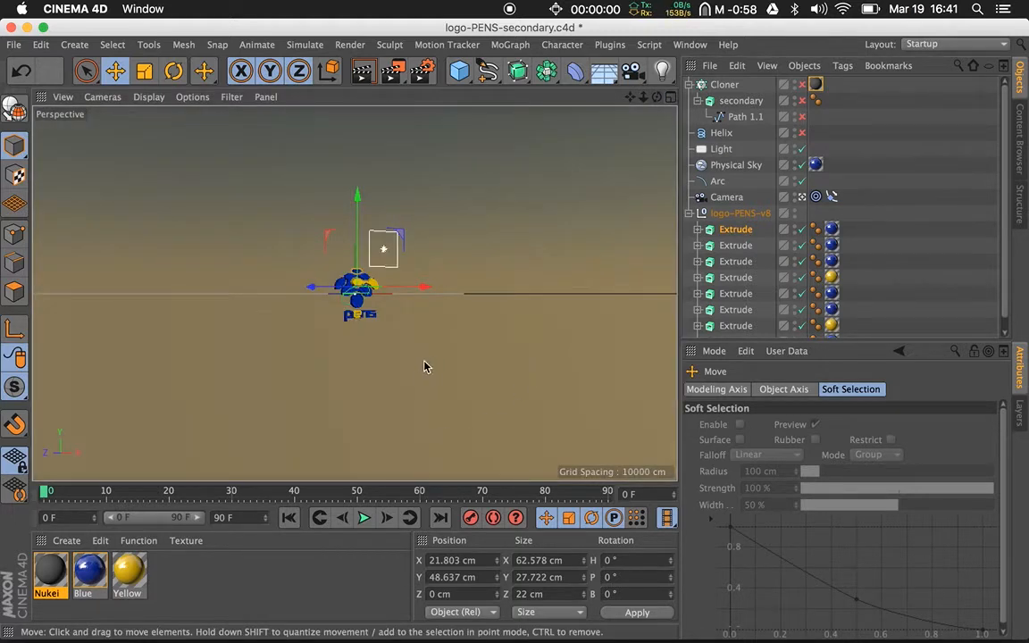
{"action": "left_click", "coordinate": [742, 246]}
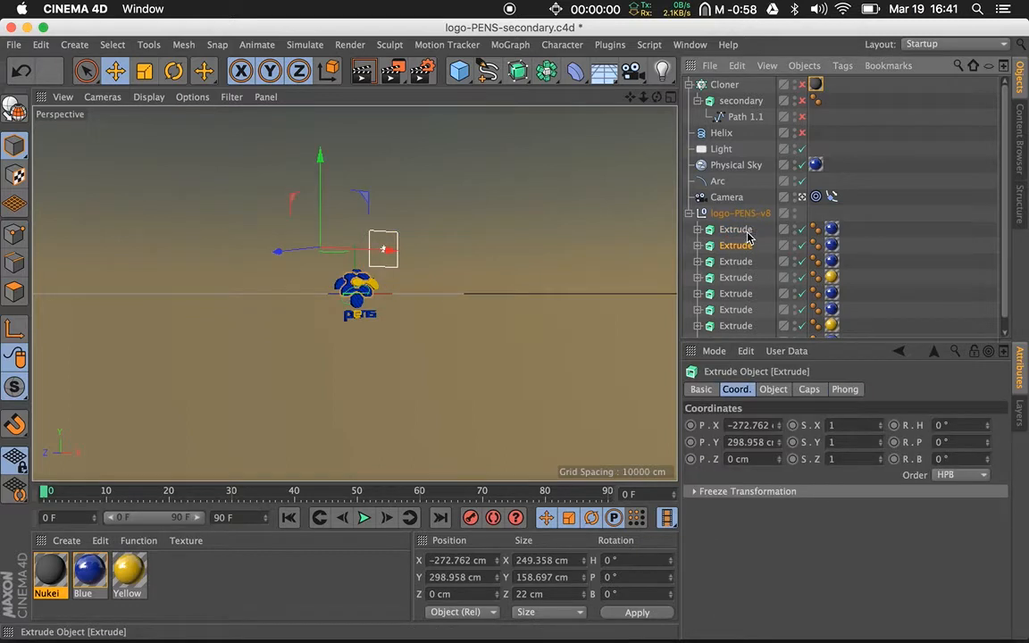
{"action": "left_click", "coordinate": [742, 230]}
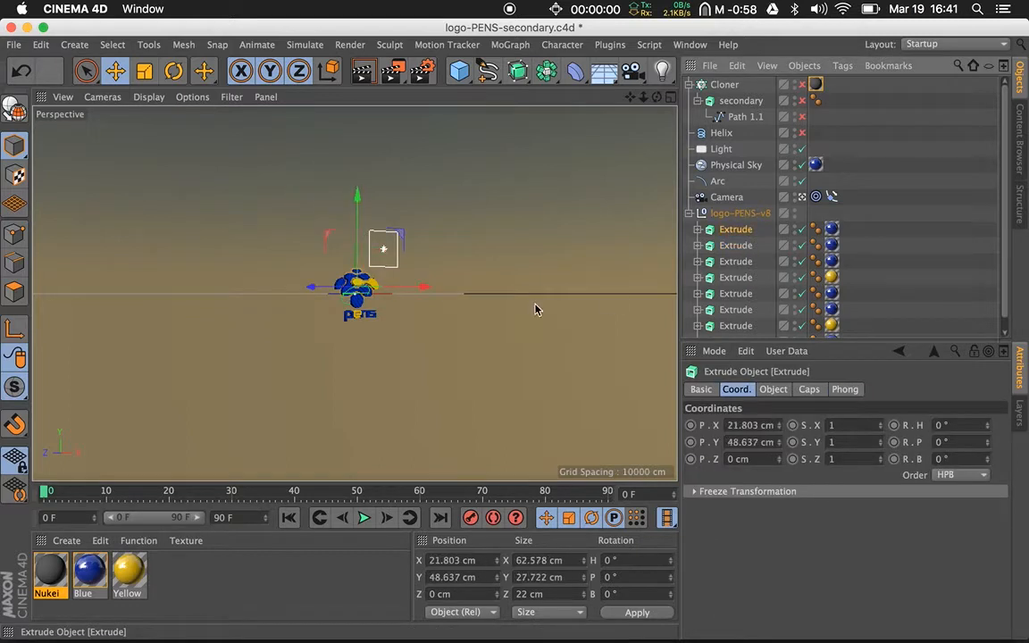
Step: Try rotating the first extrude freely around its new axis to about H 112.4°, P 20.8°, B -298.6°, and undo the rotation
{"action": "left_click", "coordinate": [174, 70]}
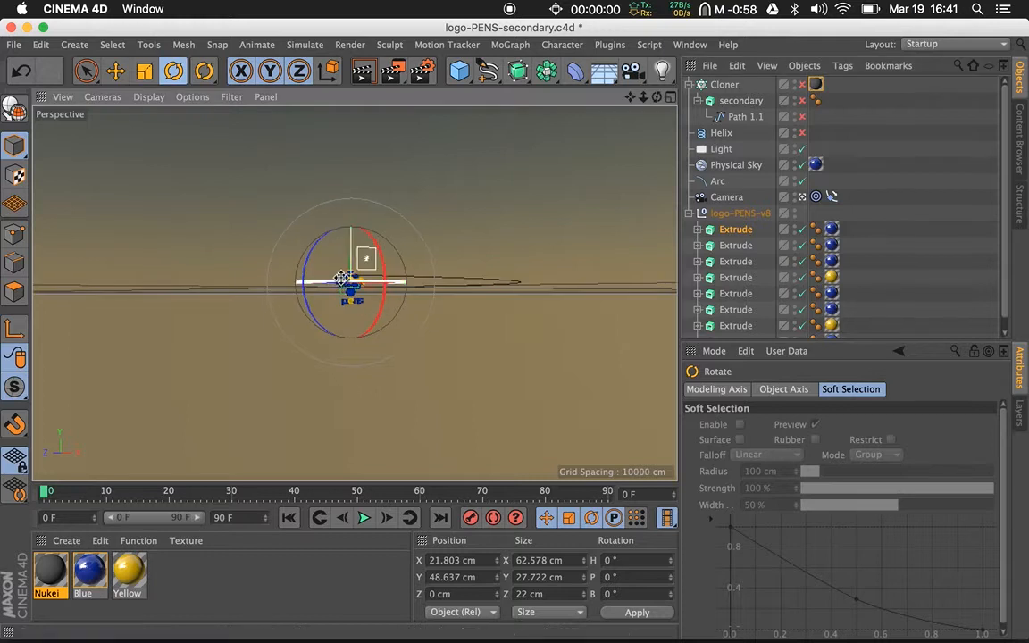
{"action": "left_click_drag", "start_coordinate": [342, 278], "coordinate": [328, 257]}
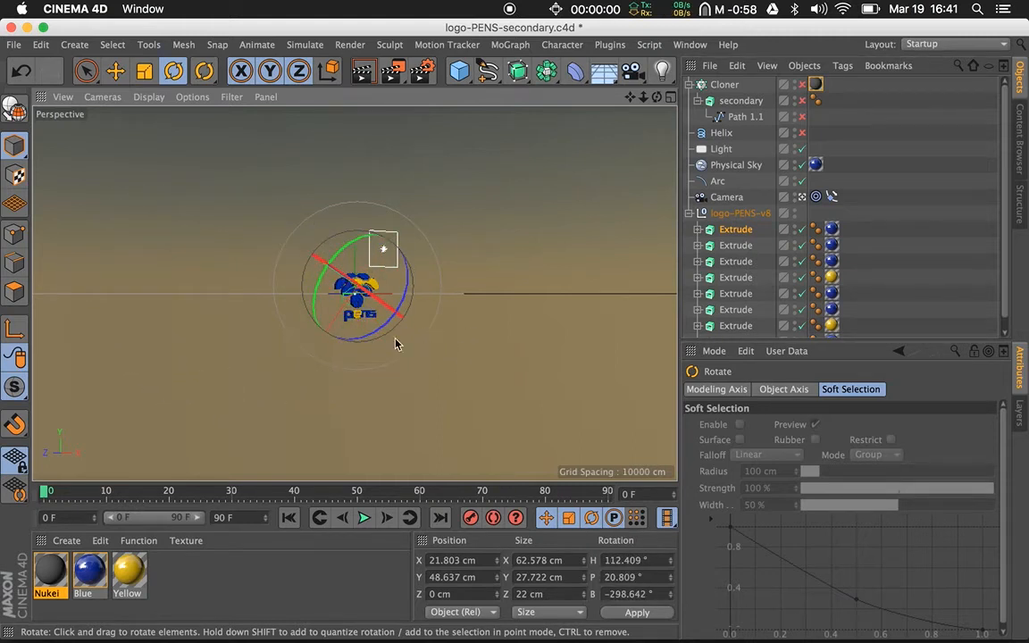
{"action": "key", "text": "super+z"}
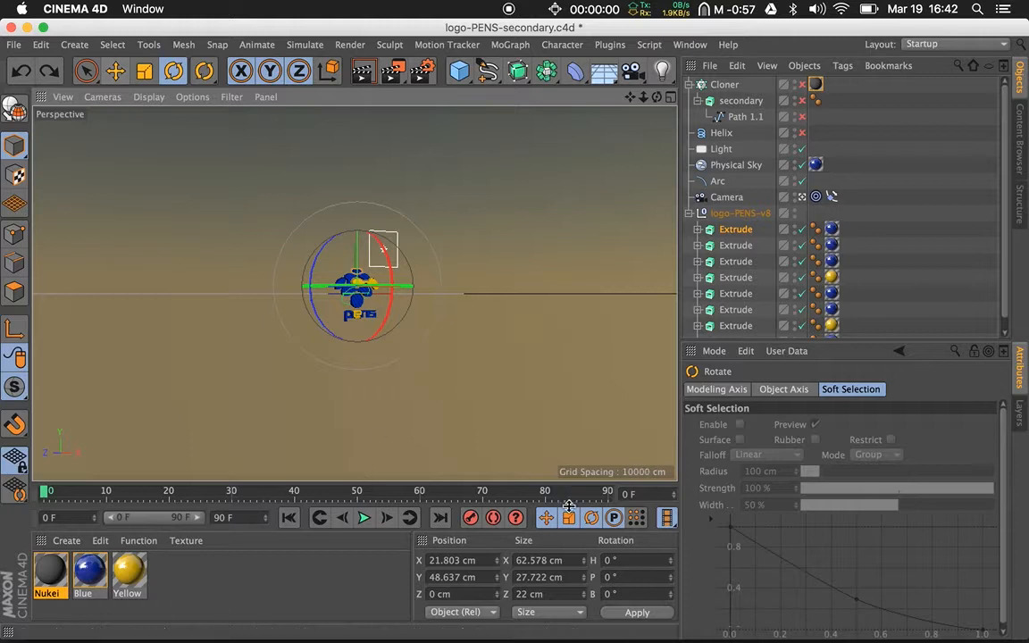
Step: Record rotation keyframes at frame 90 for the first extrude and the other seven extrudes, keeping all three angles at 0°
{"action": "left_click", "coordinate": [609, 494]}
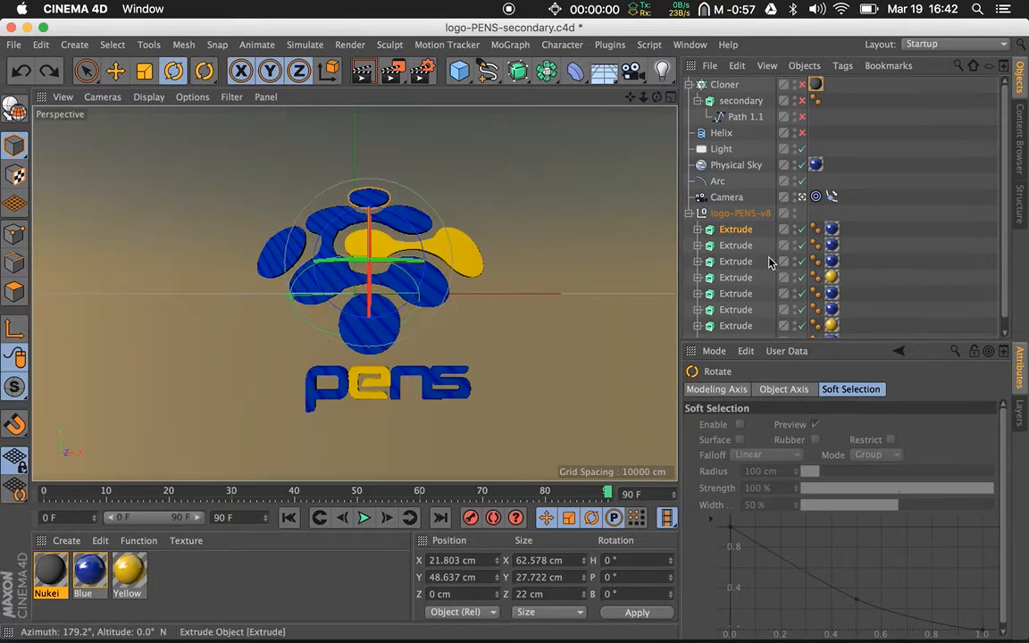
{"action": "left_click", "coordinate": [741, 246]}
{"action": "left_click", "coordinate": [735, 230]}
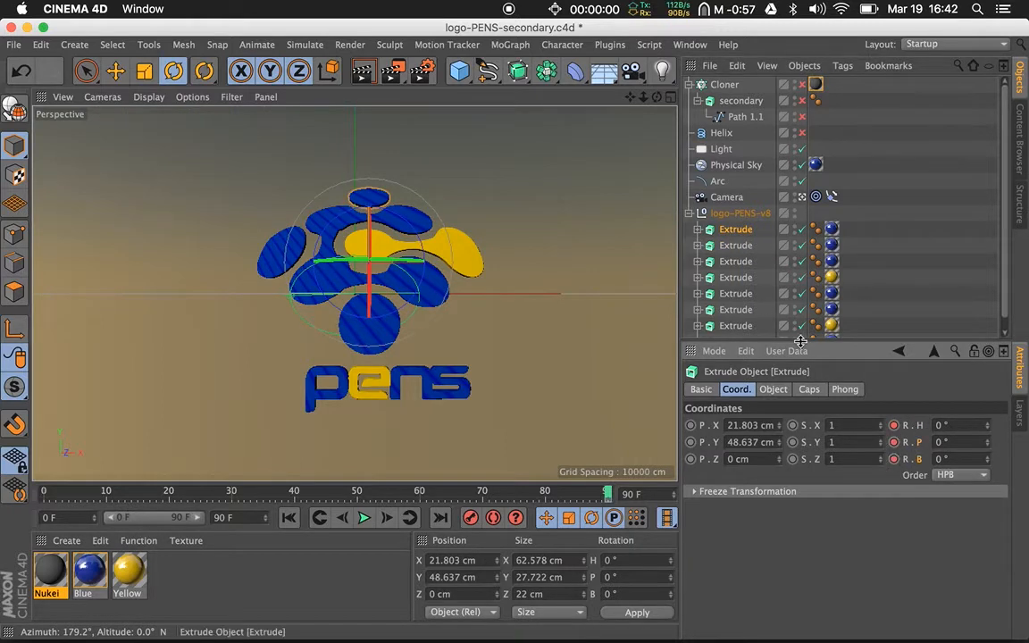
{"action": "left_click", "coordinate": [741, 246]}
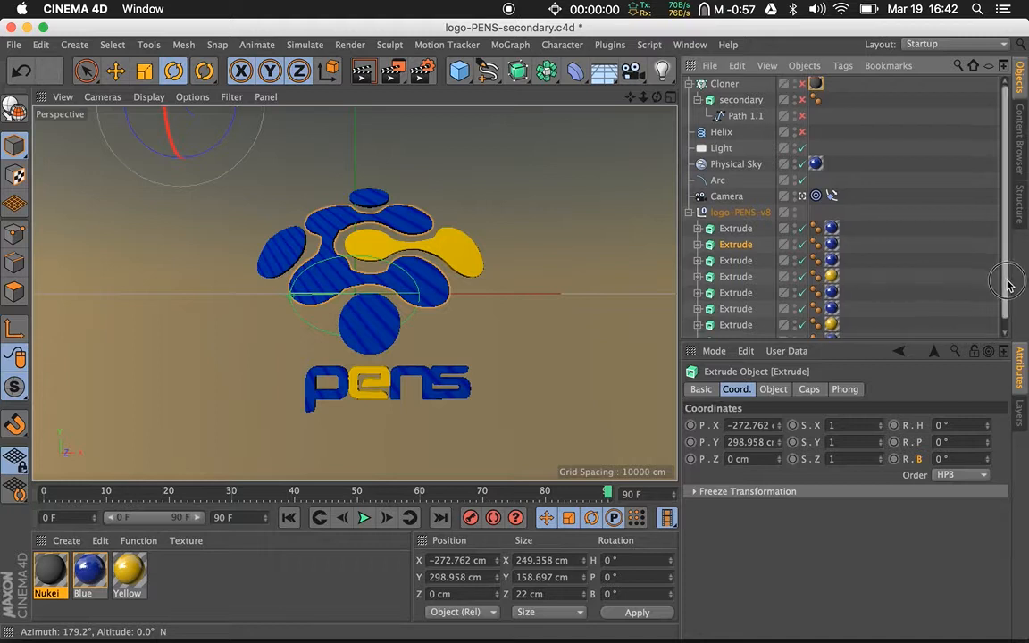
{"action": "scroll", "coordinate": [1004, 282], "scroll_direction": "down", "scroll_amount": 1}
{"action": "left_click", "coordinate": [734, 330], "text": "shift"}
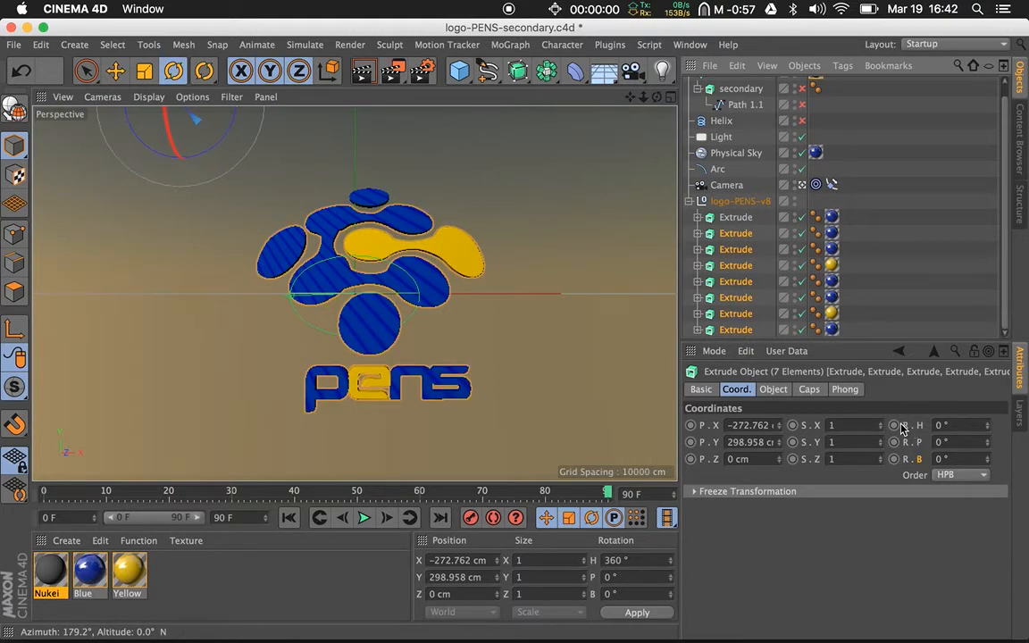
{"action": "left_click_drag", "start_coordinate": [895, 426], "coordinate": [906, 454]}
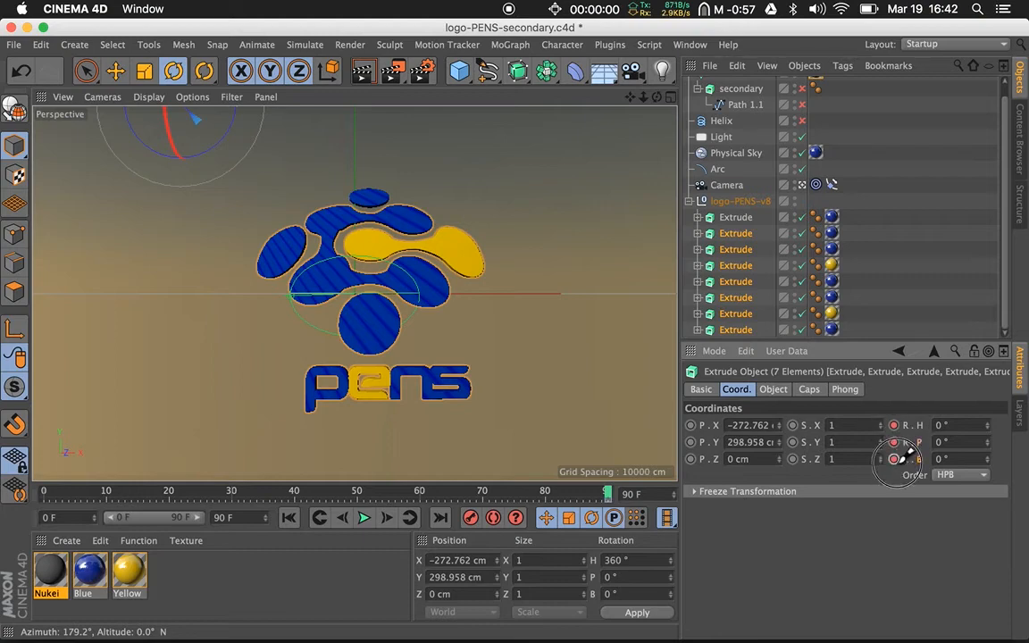
Step: Check the rotation keyframes of the individual extrudes at frame 90, from the first one down to the last
{"action": "left_click", "coordinate": [744, 224]}
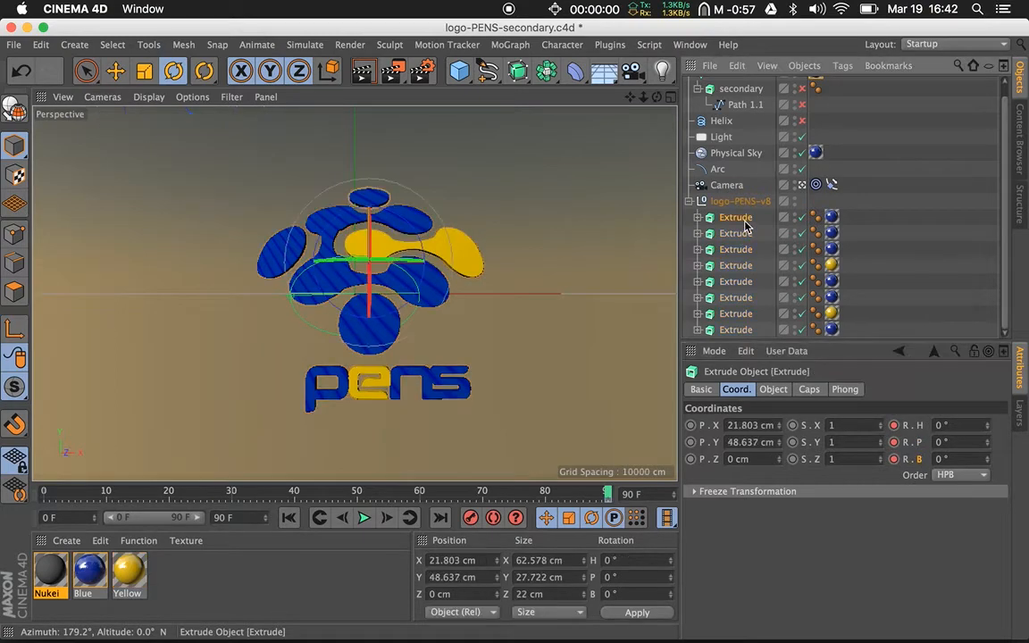
{"action": "left_click", "coordinate": [743, 235]}
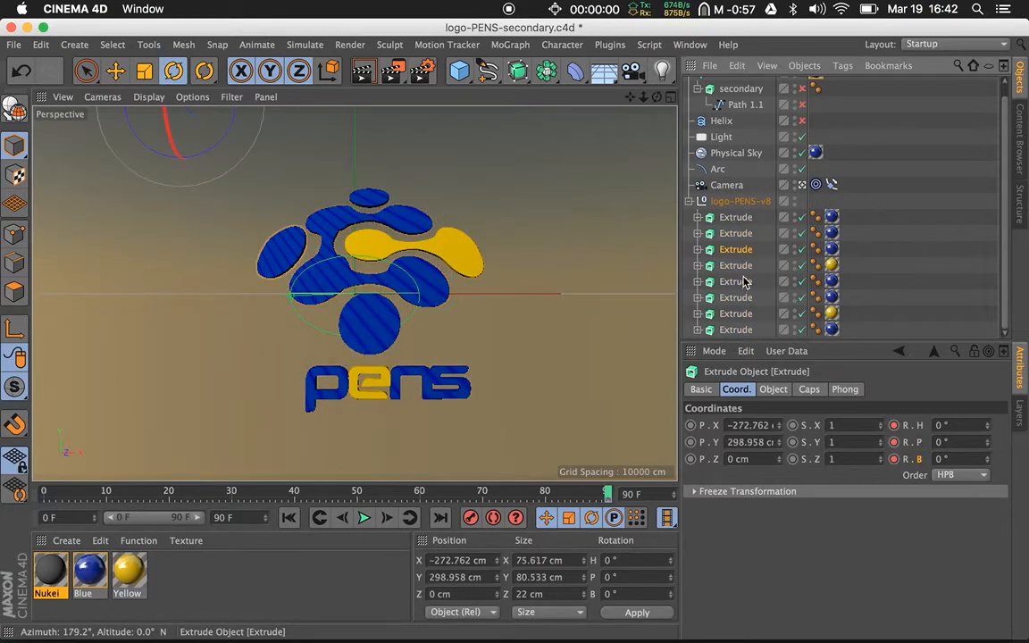
{"action": "left_click", "coordinate": [743, 281]}
{"action": "left_click", "coordinate": [745, 297]}
{"action": "left_click", "coordinate": [746, 314]}
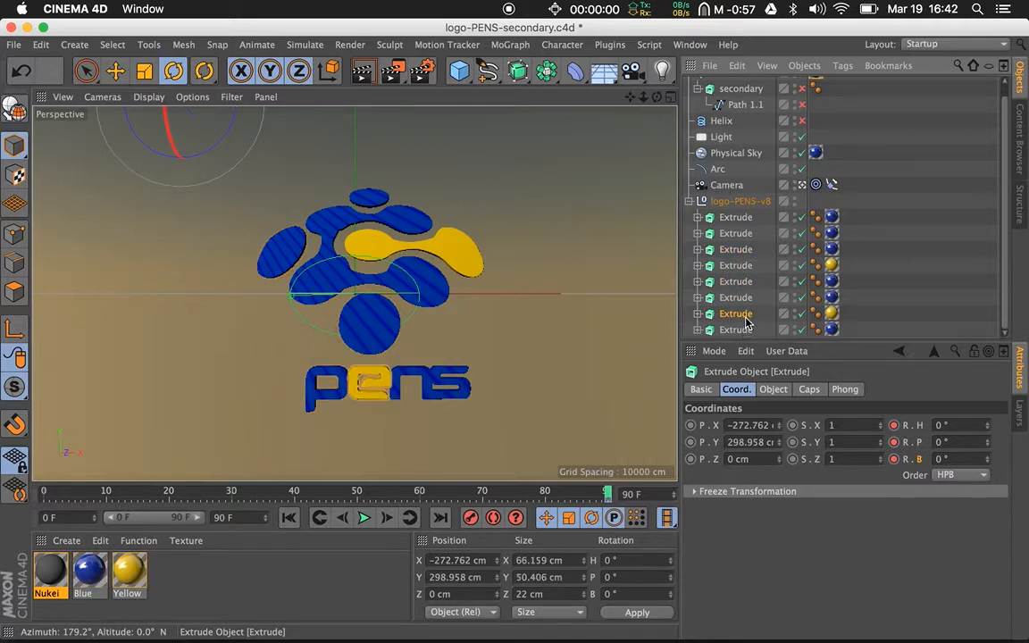
{"action": "left_click", "coordinate": [746, 329]}
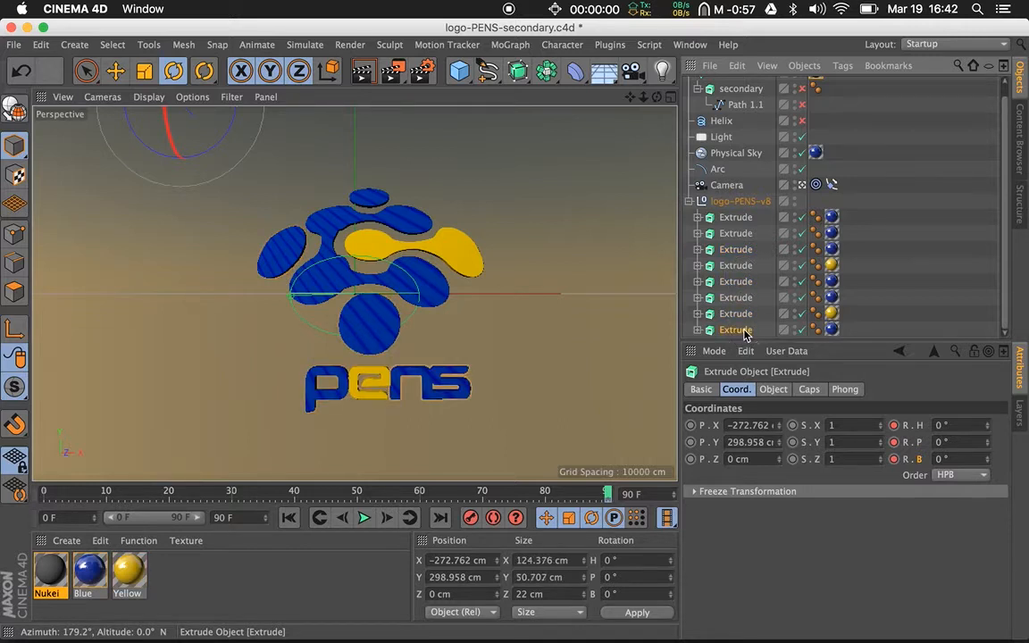
Step: Try rotating the first extrude at frame 0 to about H -32.1°, P -13.3°, B -148.2° and keyframing its rotation
{"action": "left_click", "coordinate": [46, 496]}
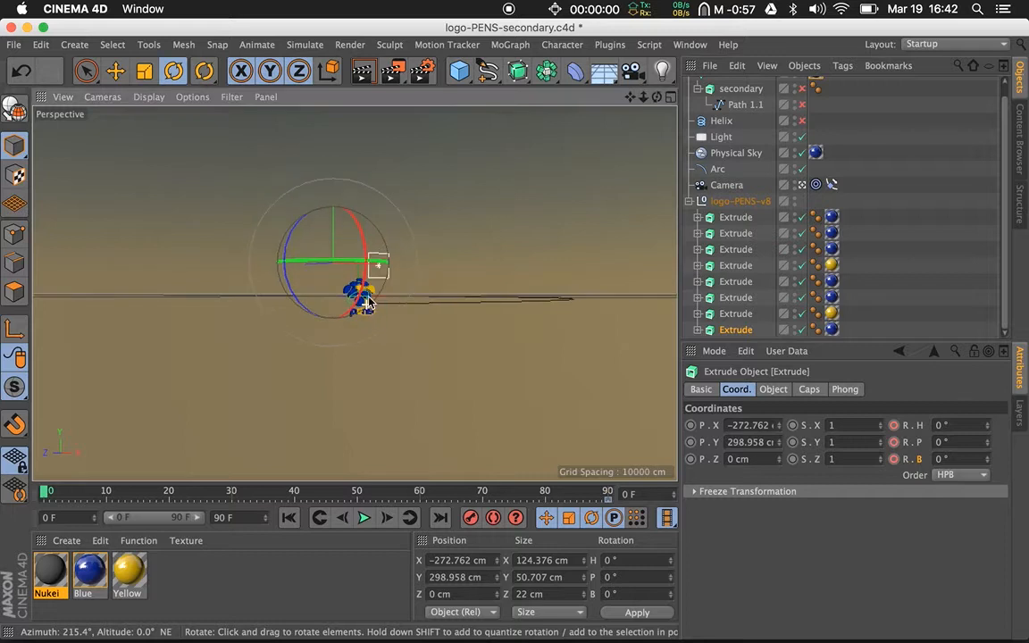
{"action": "scroll", "coordinate": [366, 304], "scroll_direction": "up", "scroll_amount": 10}
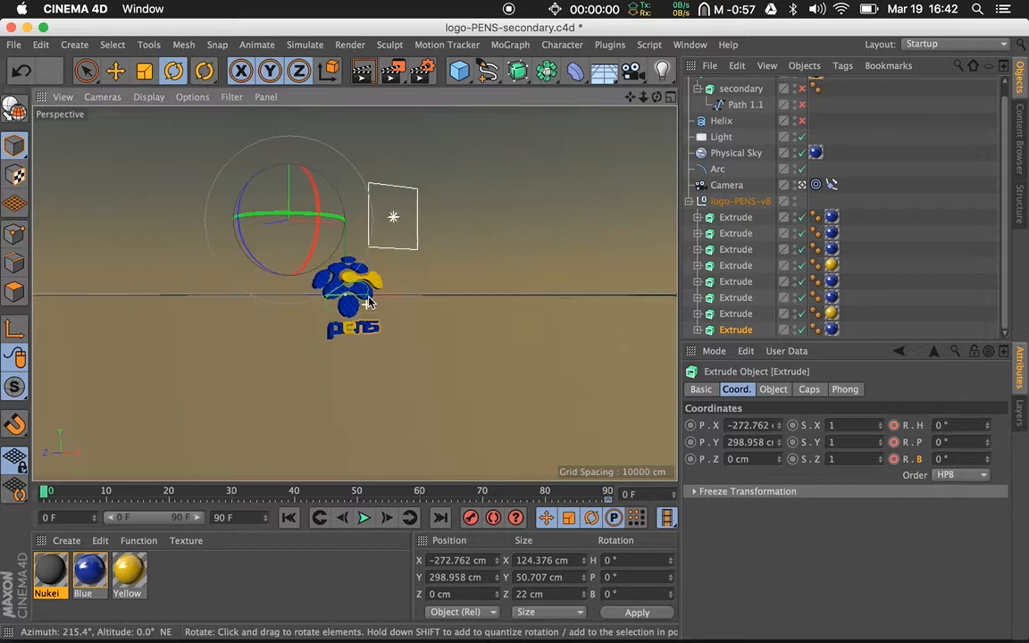
{"action": "left_click", "coordinate": [752, 217]}
{"action": "scroll", "coordinate": [509, 294], "scroll_direction": "up", "scroll_amount": 5}
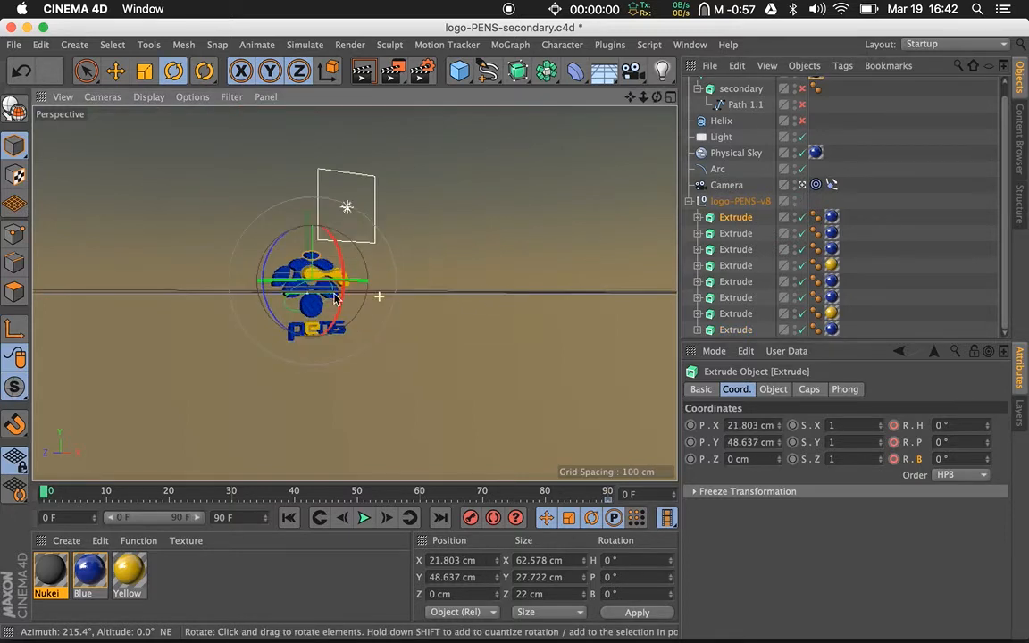
{"action": "scroll", "coordinate": [338, 295], "scroll_direction": "up", "scroll_amount": 5}
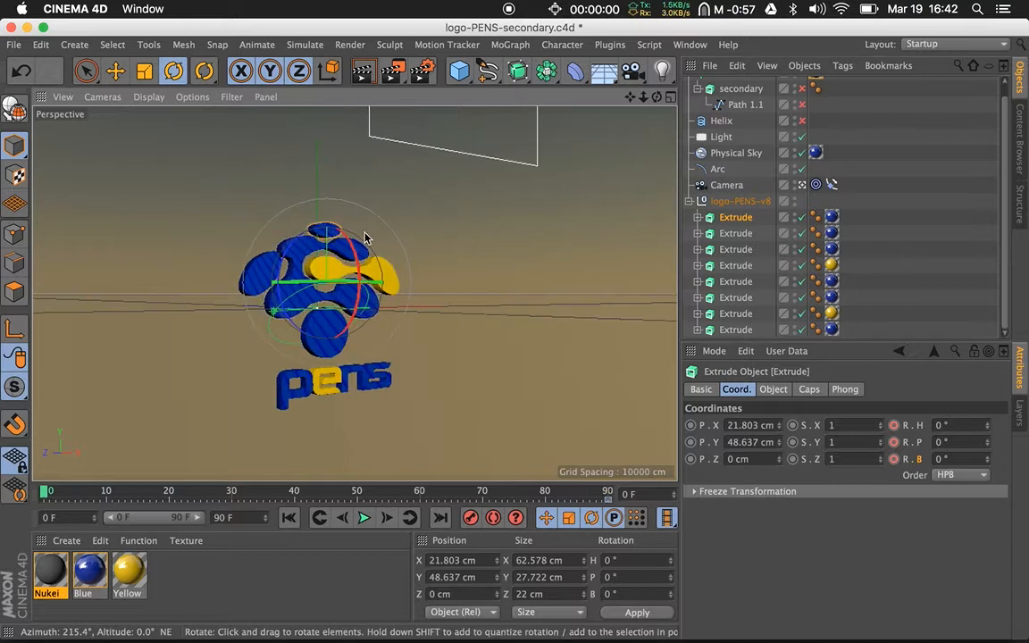
{"action": "left_click_drag", "start_coordinate": [362, 245], "coordinate": [169, 249]}
{"action": "scroll", "coordinate": [402, 322], "scroll_direction": "down", "scroll_amount": 3}
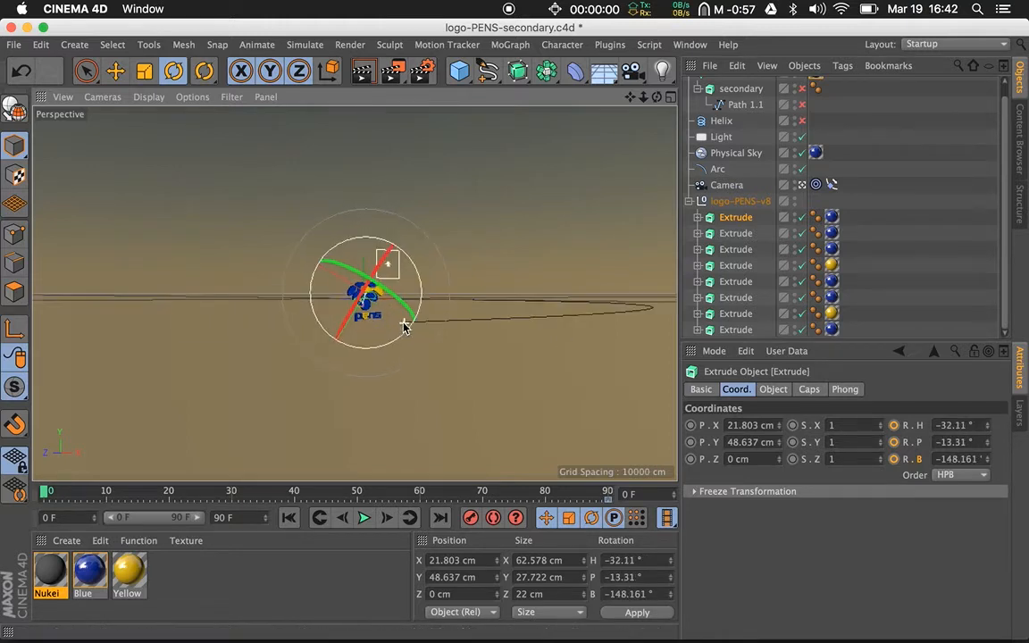
{"action": "scroll", "coordinate": [403, 323], "scroll_direction": "up", "scroll_amount": 1}
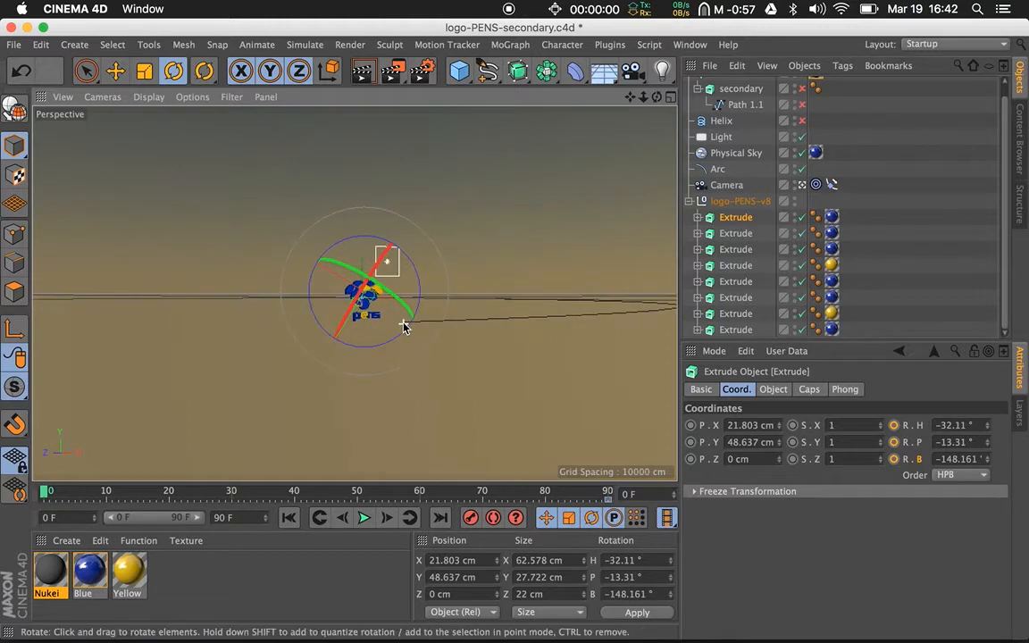
{"action": "left_click", "coordinate": [894, 426]}
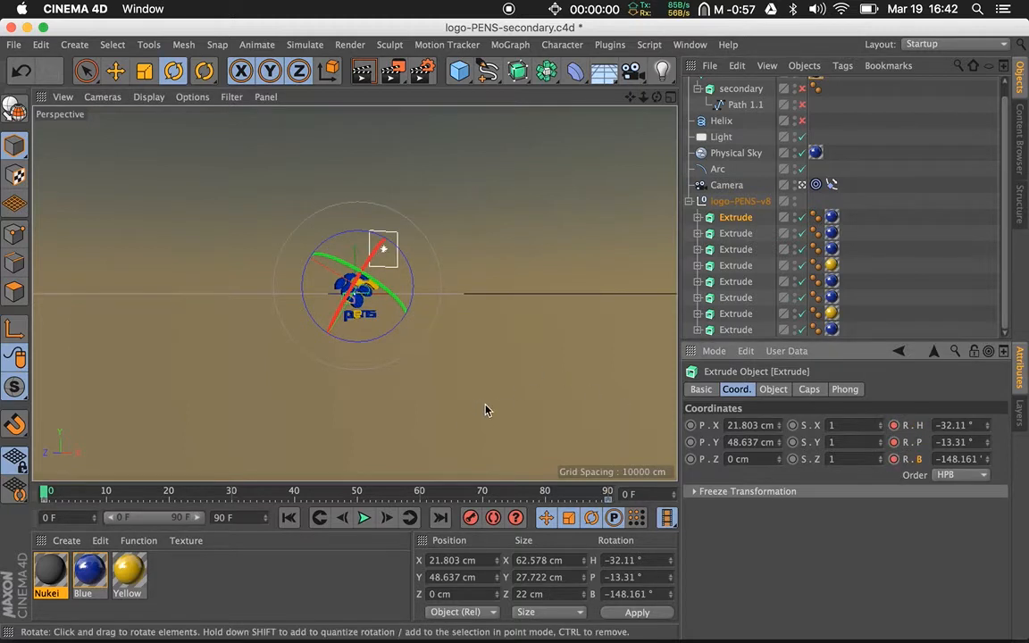
Step: Play the animation to preview the logo's motion, stop it, and return to frame 0
{"action": "left_click", "coordinate": [86, 73]}
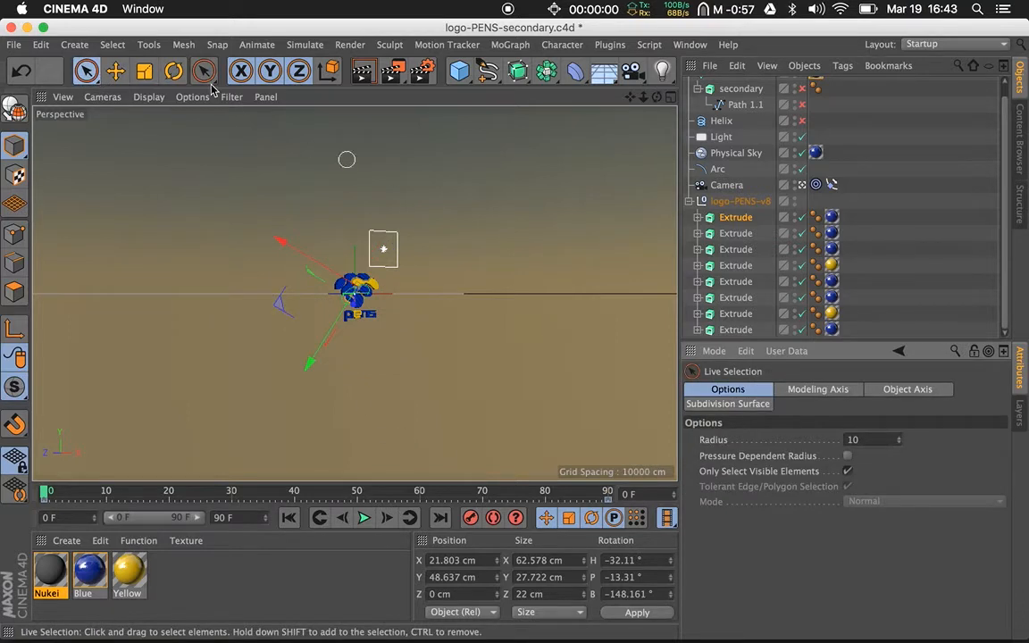
{"action": "left_click", "coordinate": [173, 71]}
{"action": "left_click", "coordinate": [598, 264]}
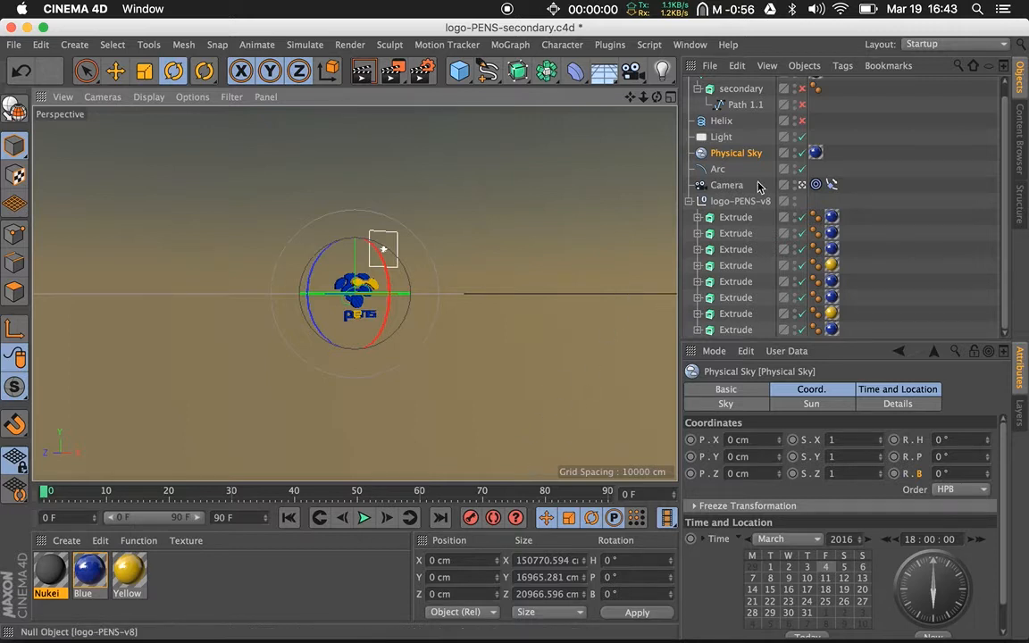
{"action": "left_click", "coordinate": [86, 74]}
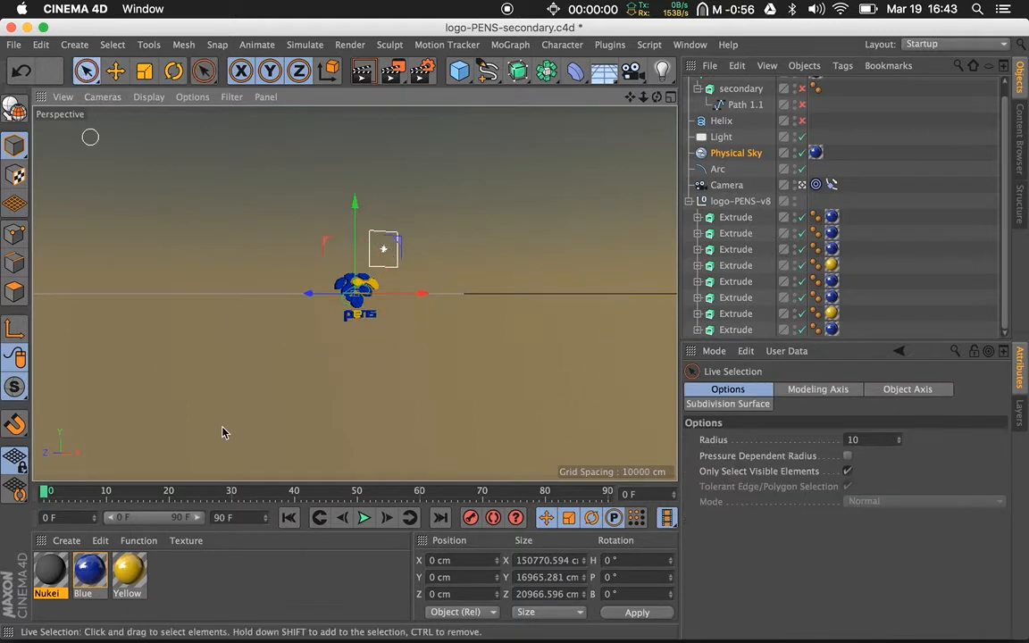
{"action": "left_click", "coordinate": [364, 518]}
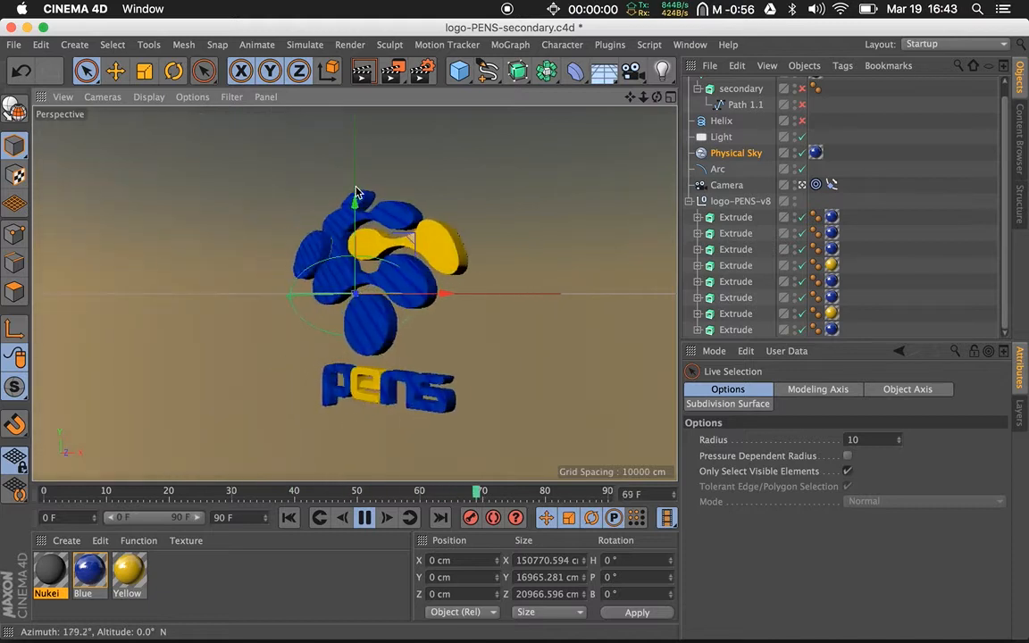
{"action": "left_click", "coordinate": [365, 518]}
{"action": "left_click", "coordinate": [319, 518]}
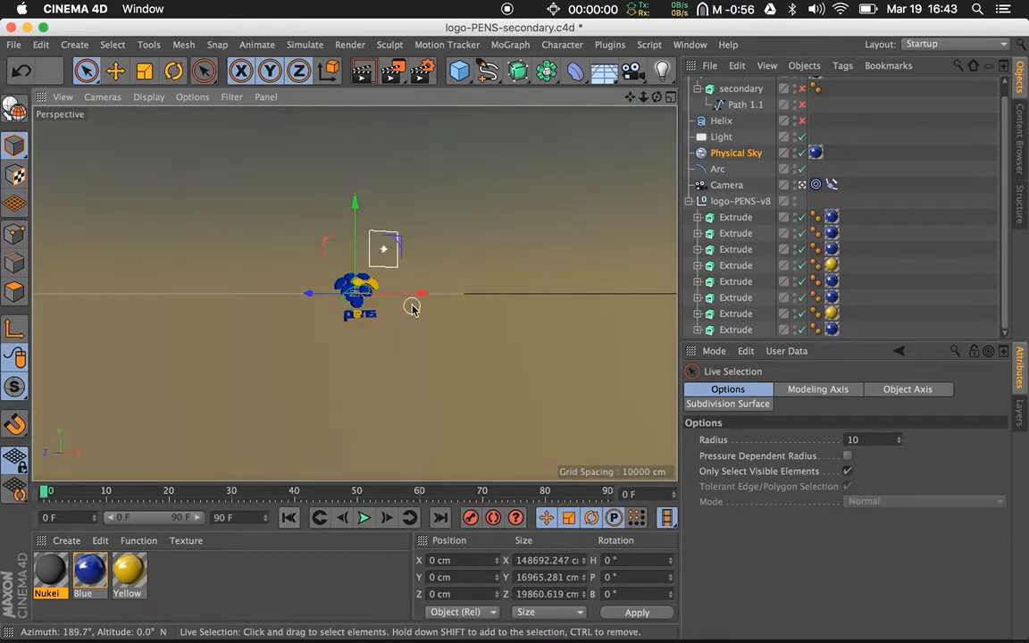
Step: Try rotating the second and fourth extrudes together to about H 25°, P -6.2°, B 120.6°, undo it, and deselect them
{"action": "left_click_drag", "start_coordinate": [371, 282], "coordinate": [376, 286]}
{"action": "left_click", "coordinate": [173, 71]}
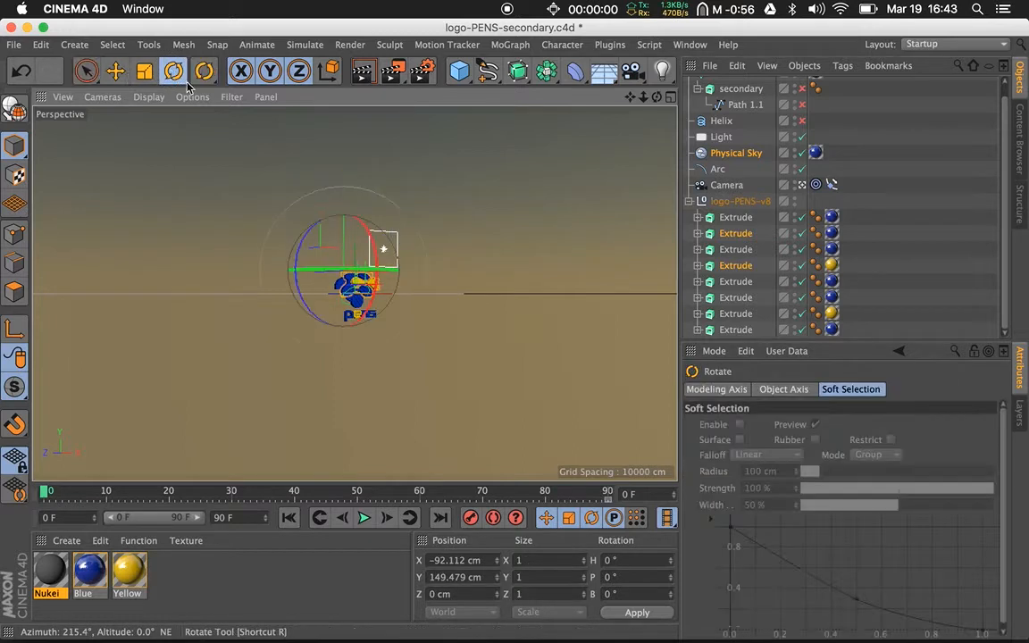
{"action": "left_click_drag", "start_coordinate": [350, 232], "coordinate": [175, 359]}
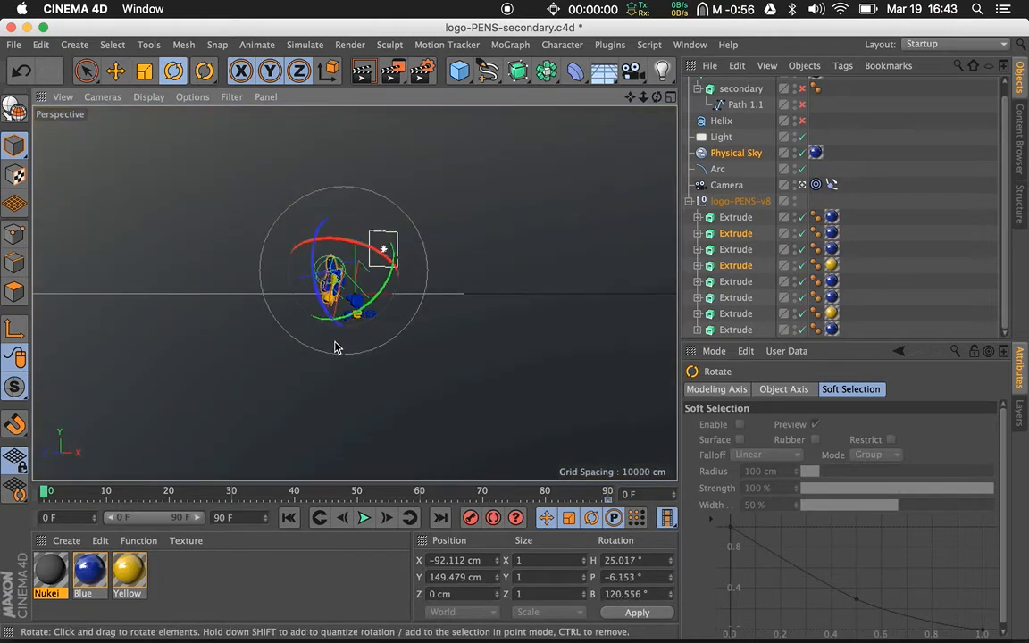
{"action": "key", "text": "super+z"}
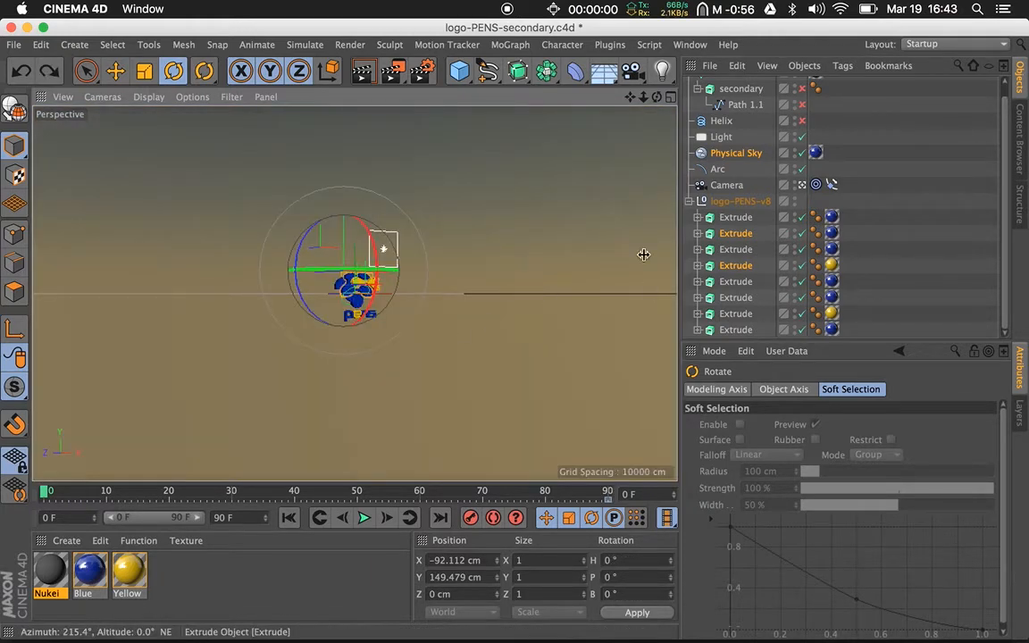
{"action": "left_click", "coordinate": [598, 276]}
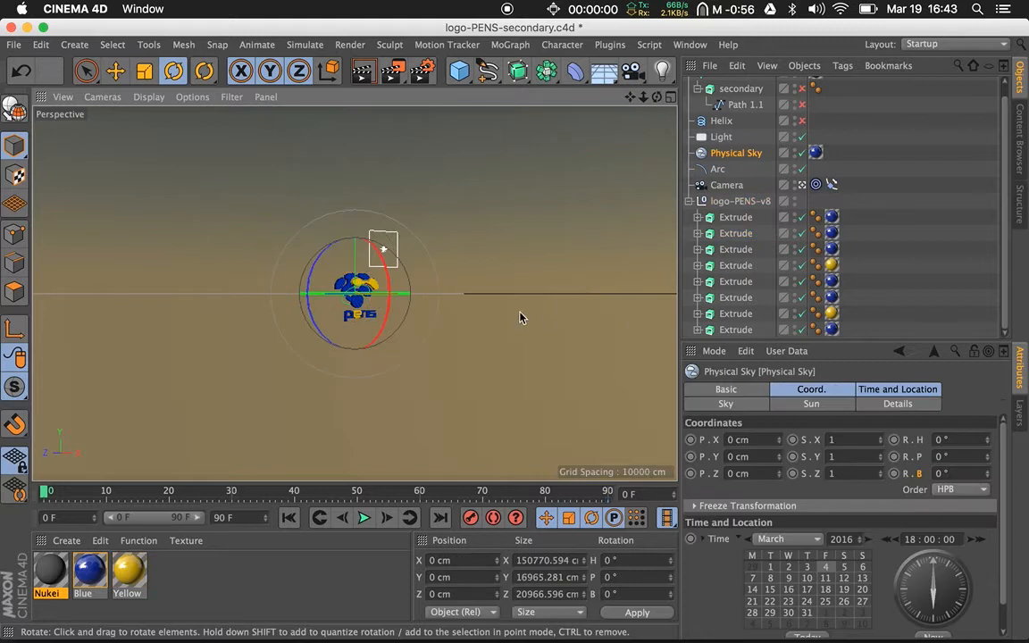
Step: Select individual logo parts in the Perspective view and examine where their rotation axes lie relative to the first extrude's axis
{"action": "left_click", "coordinate": [351, 286]}
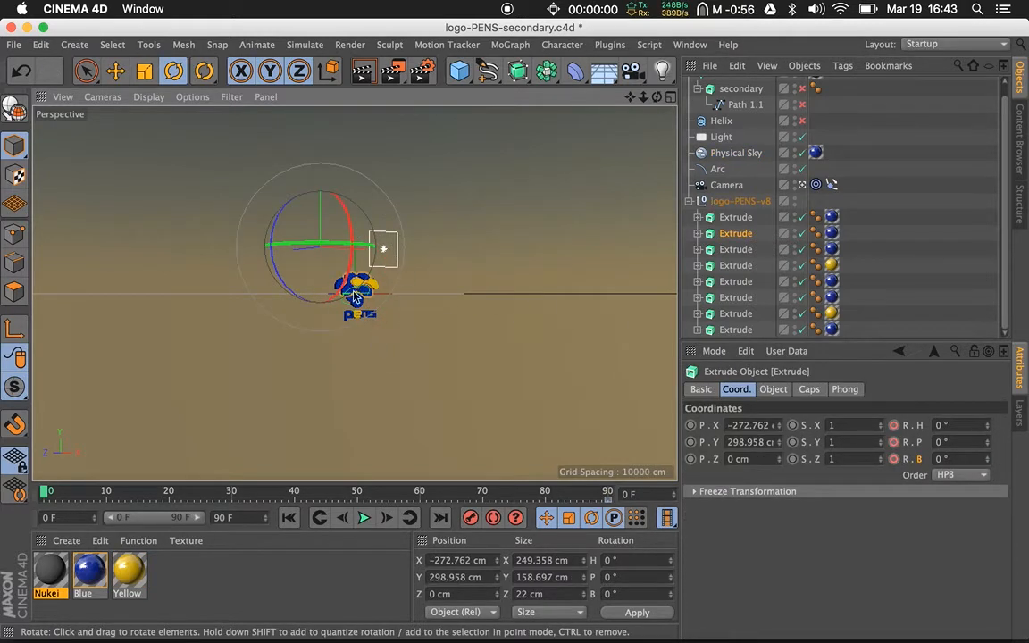
{"action": "left_click", "coordinate": [369, 289]}
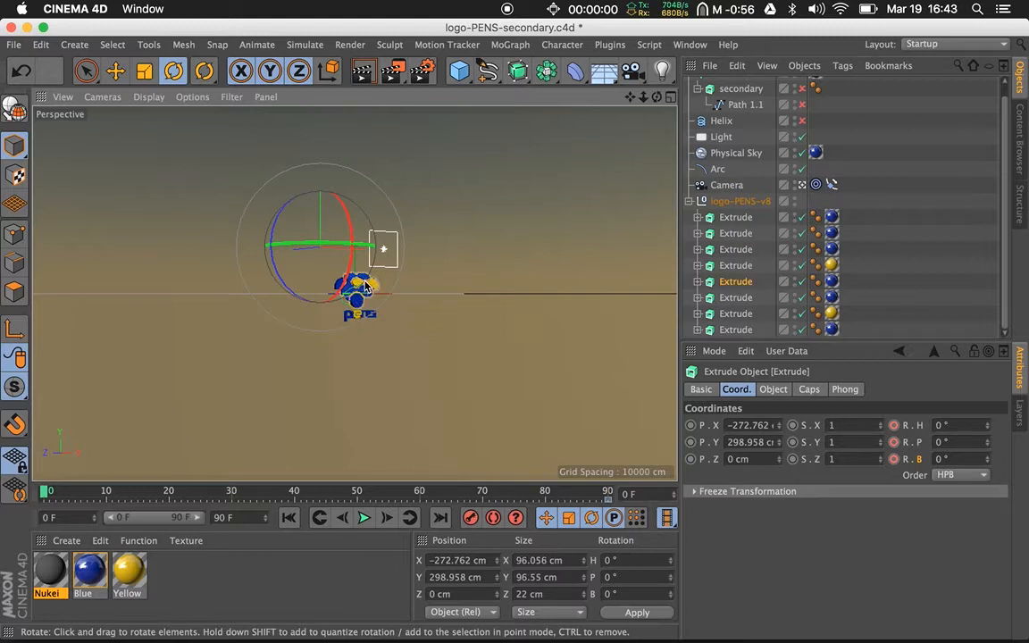
{"action": "left_click", "coordinate": [366, 279]}
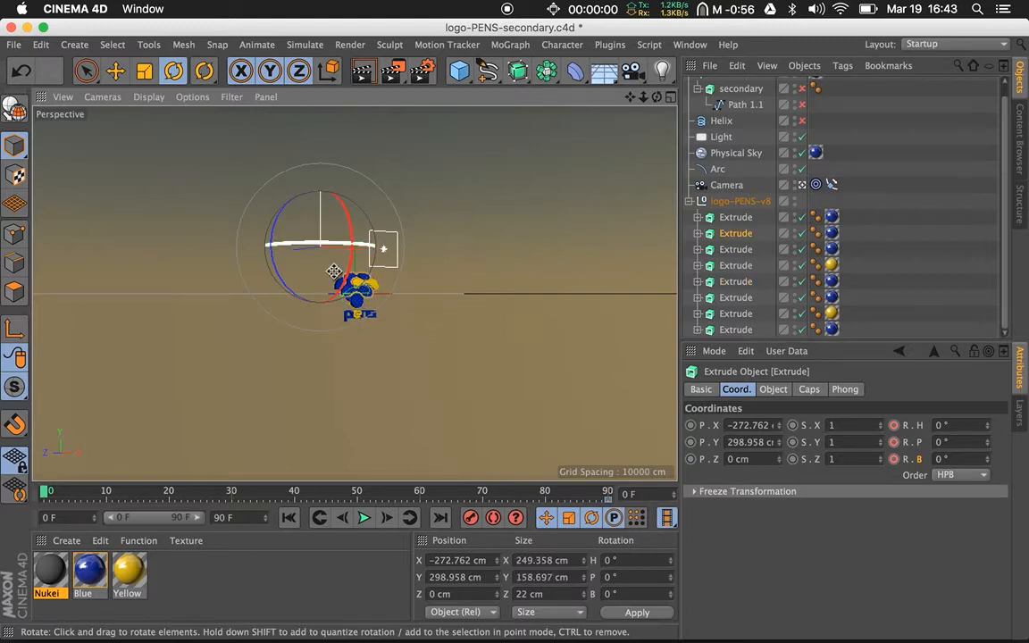
{"action": "left_click", "coordinate": [747, 219]}
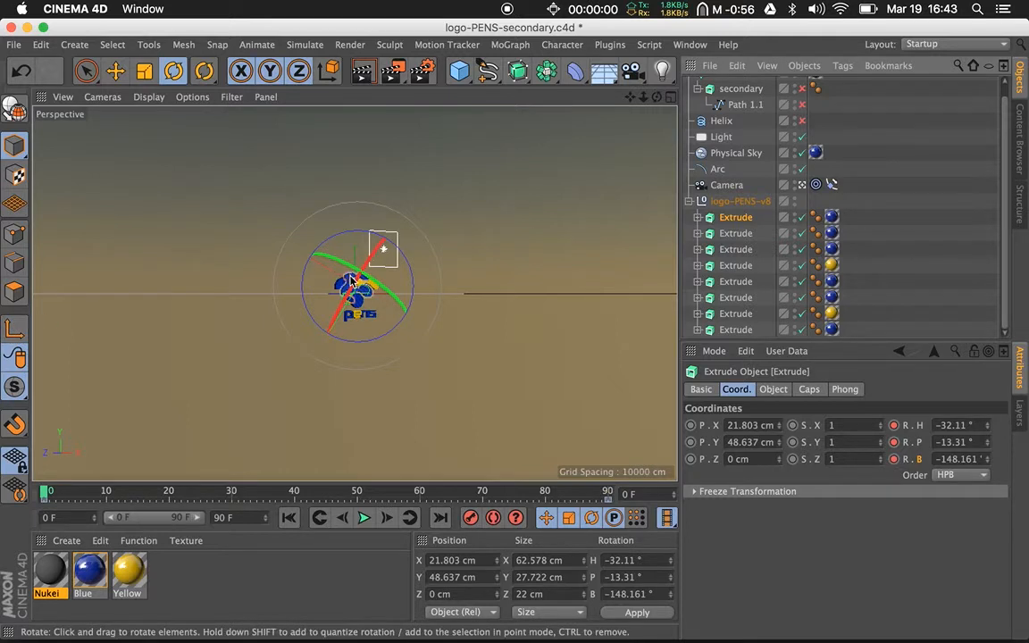
{"action": "left_click", "coordinate": [354, 286]}
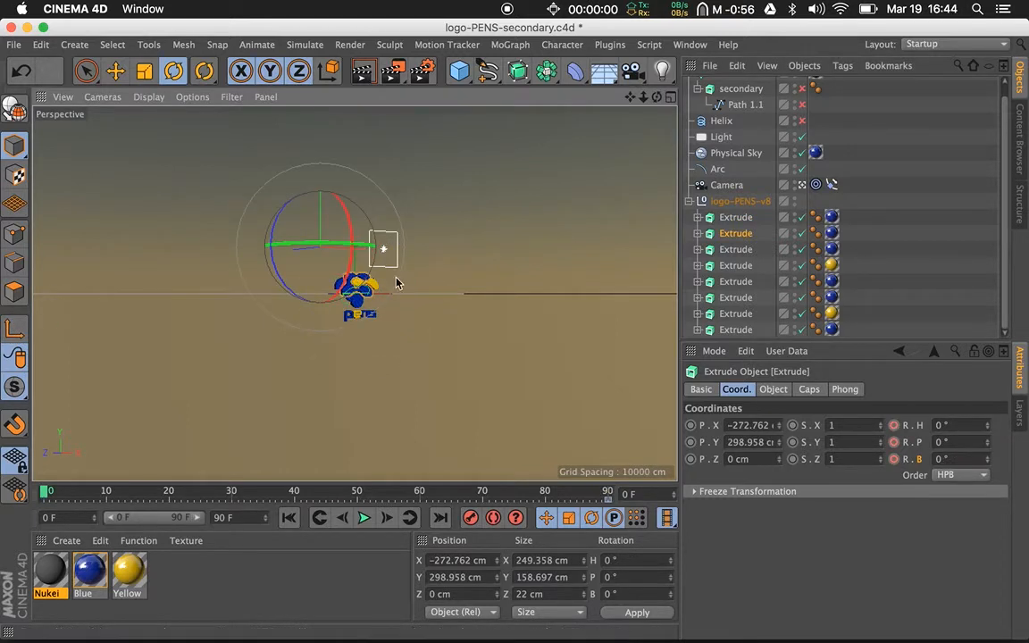
{"action": "left_click", "coordinate": [476, 288], "text": "shift"}
Step: Undo the first extrude's rotation and its rotation keyframe at frame 0
{"action": "key", "text": "super+z"}
{"action": "key", "text": "super+z"}
{"action": "key", "text": "super+z"}
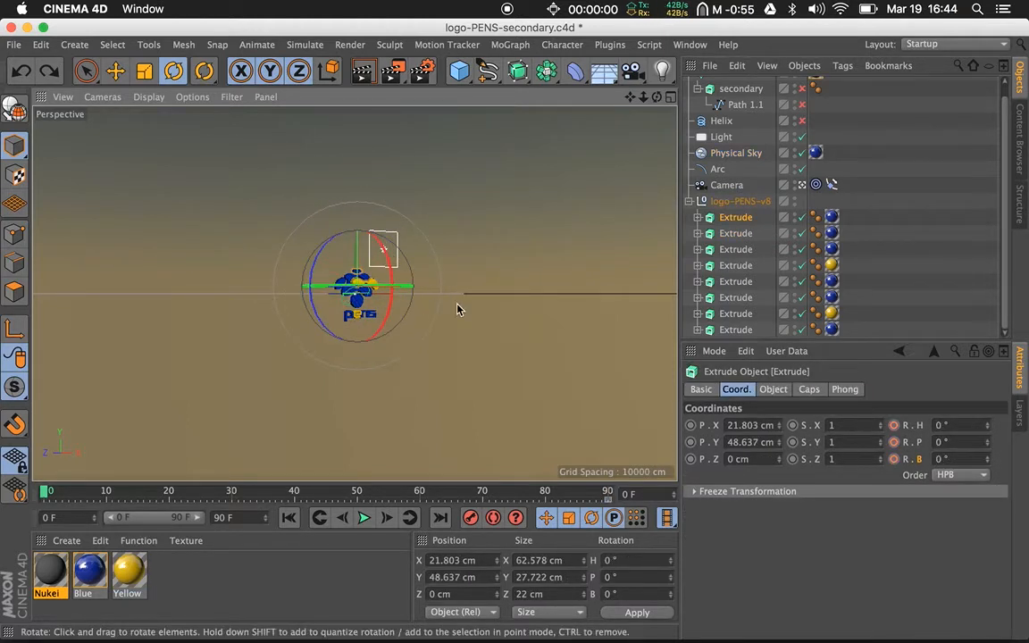
Step: Compare the axis positions of the remaining extrudes in the logo hierarchy with the first one's, ending with the first extrude selected
{"action": "left_click", "coordinate": [470, 305]}
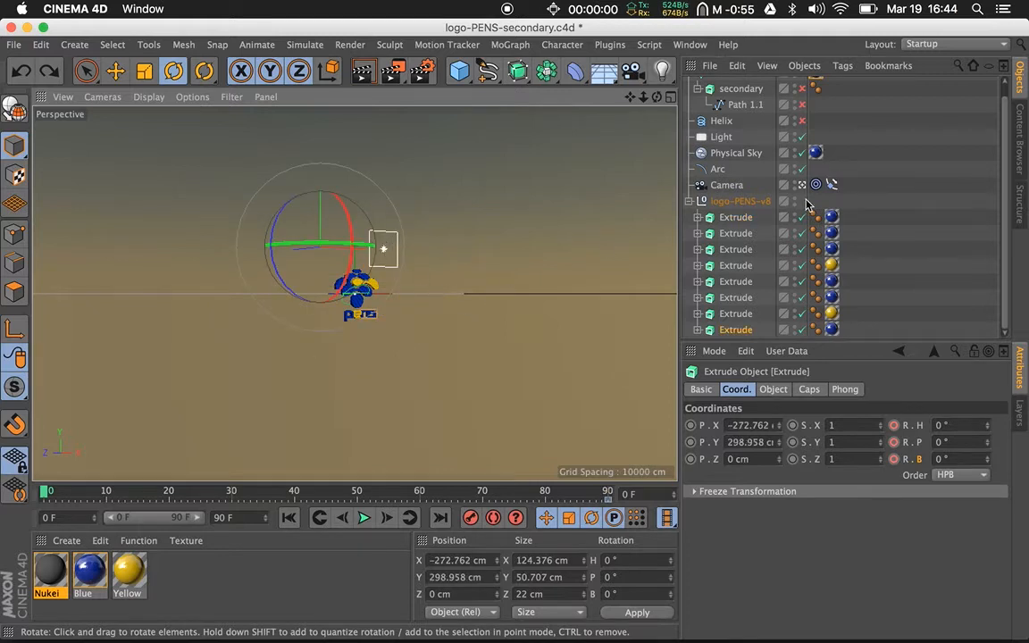
{"action": "left_click", "coordinate": [737, 224]}
{"action": "left_click", "coordinate": [740, 313]}
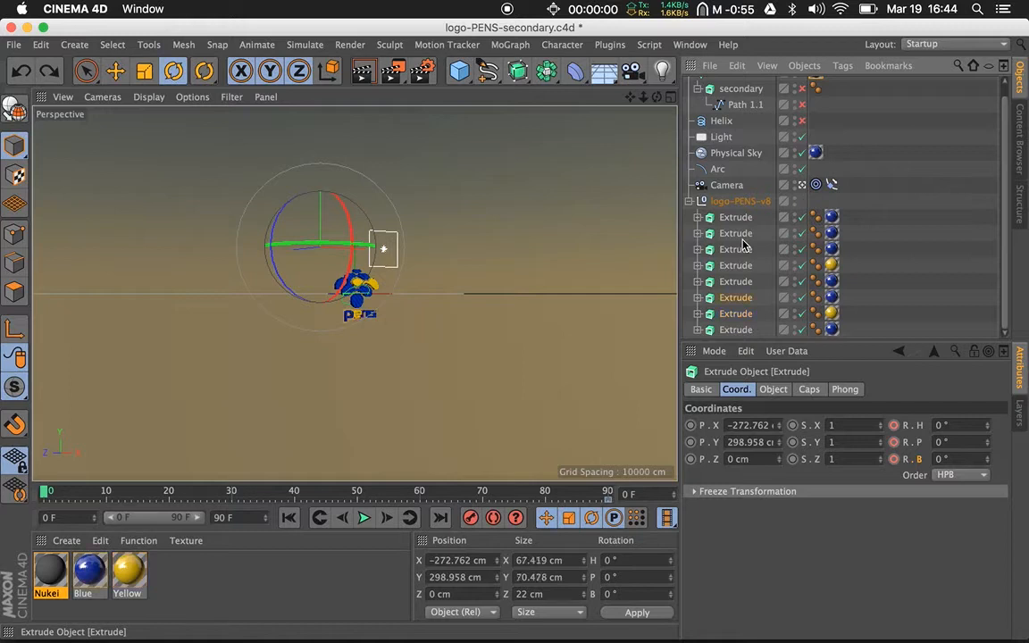
{"action": "left_click", "coordinate": [741, 239], "text": "shift"}
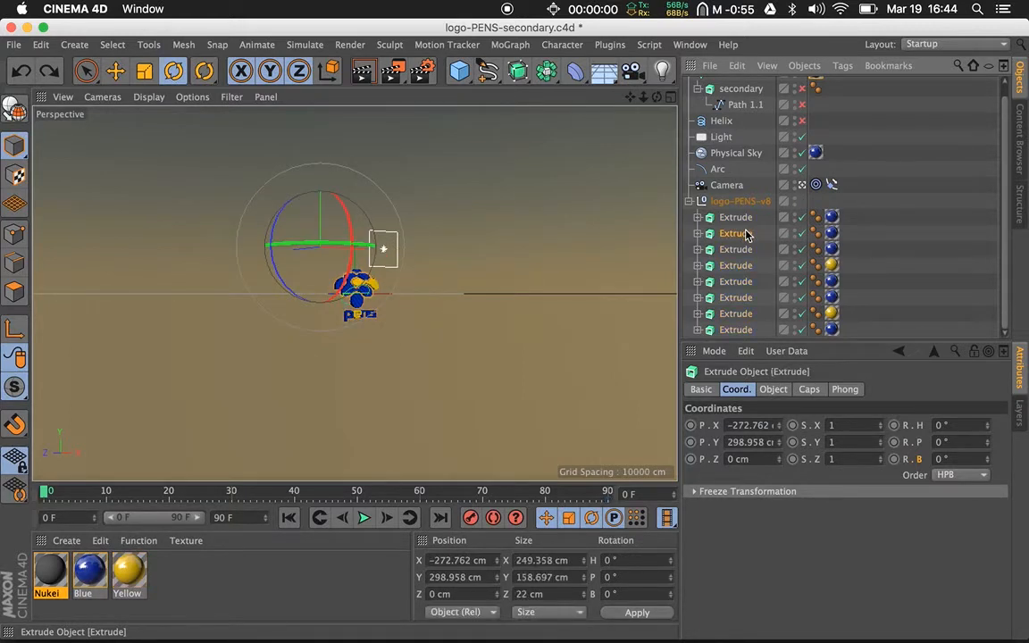
{"action": "key", "text": "Up"}
{"action": "key", "text": "Down"}
{"action": "key", "text": "Up"}
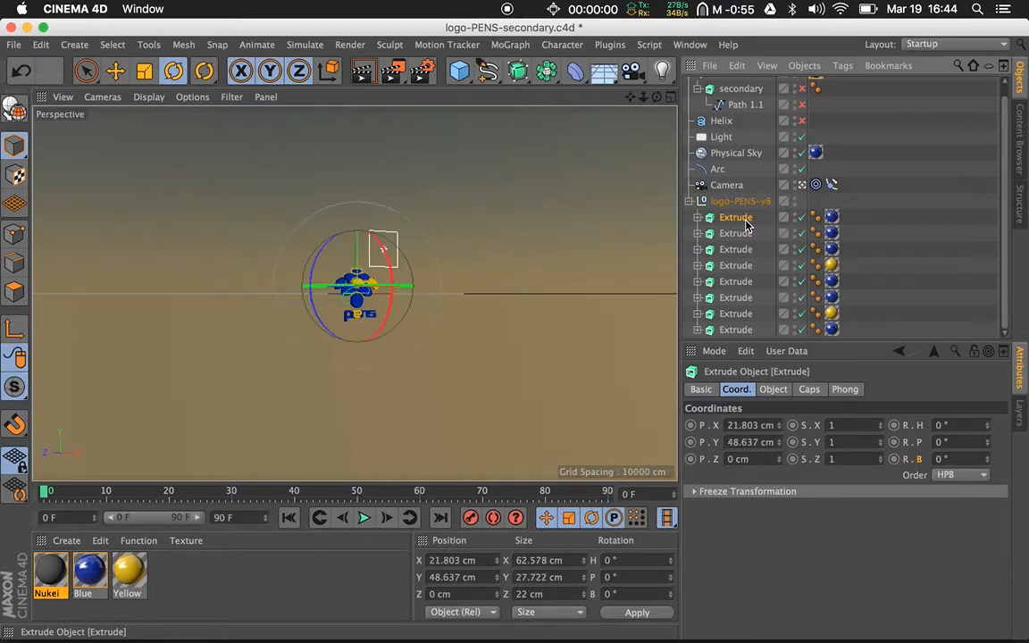
Step: Undo the earlier axis moves of the first extrude, back to its original axis position
{"action": "key", "text": "Down"}
{"action": "key", "text": "super+z"}
{"action": "key", "text": "super+z"}
{"action": "key", "text": "super+z"}
{"action": "key", "text": "super+z"}
{"action": "key", "text": "super+z"}
{"action": "key", "text": "super+z"}
{"action": "key", "text": "super+z"}
{"action": "key", "text": "super+z"}
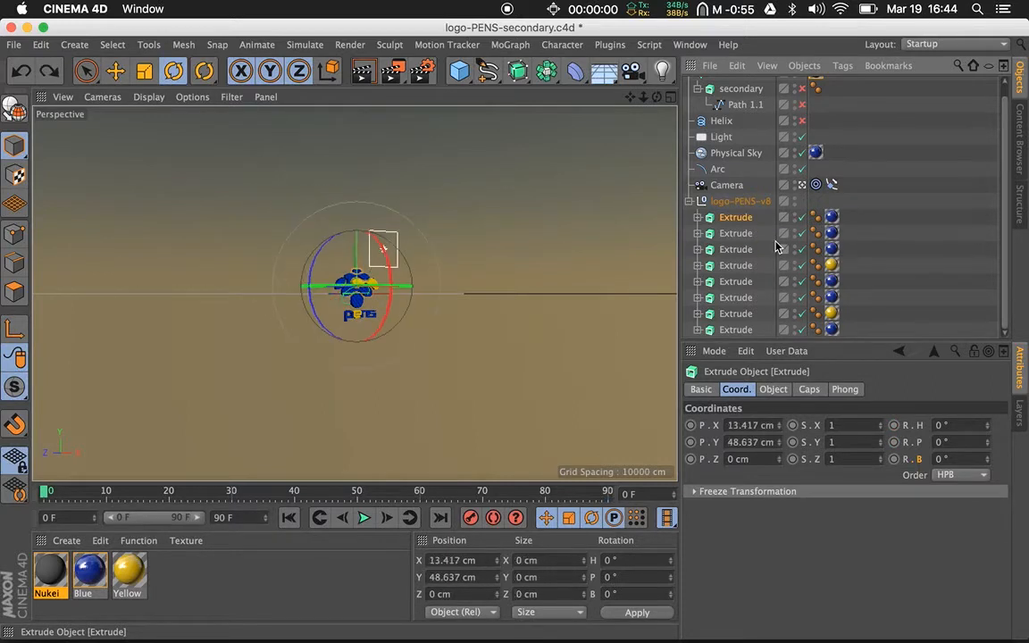
{"action": "key", "text": "super+z"}
{"action": "key", "text": "super+z"}
{"action": "key", "text": "super+z"}
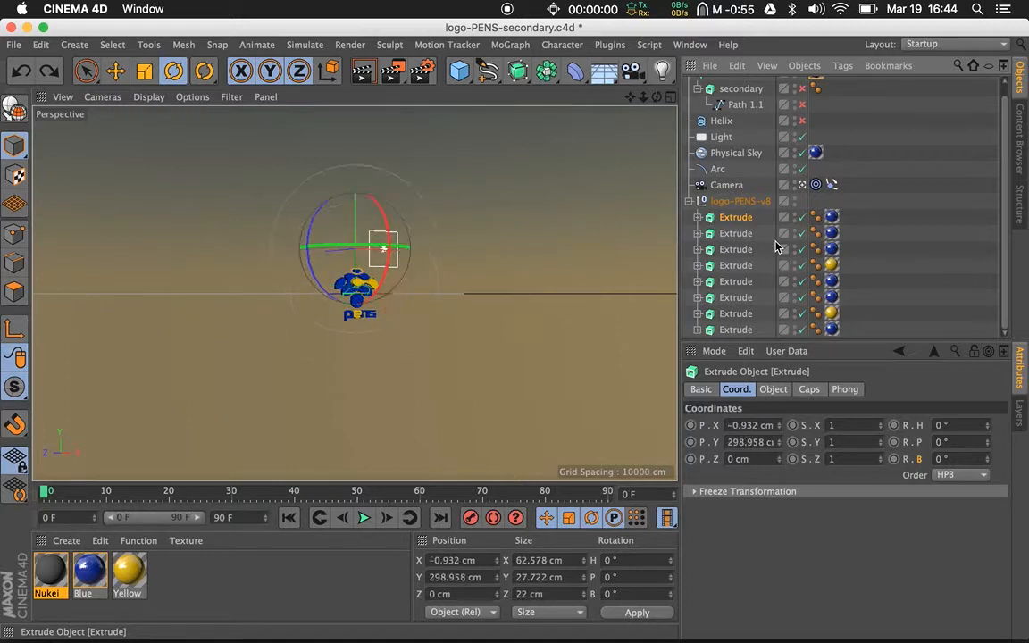
{"action": "key", "text": "super+z"}
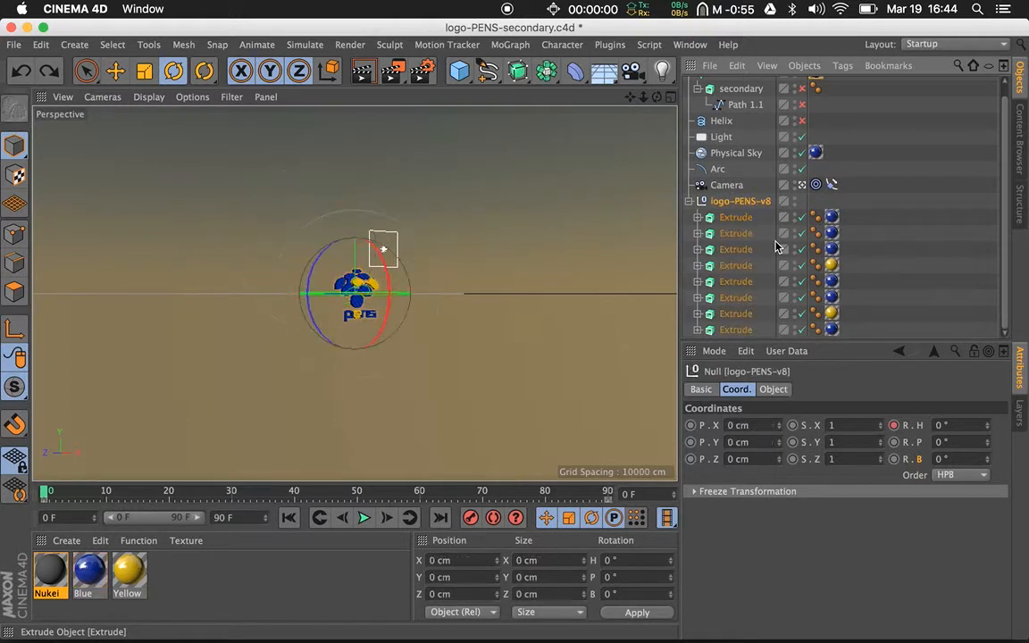
{"action": "key", "text": "super+z"}
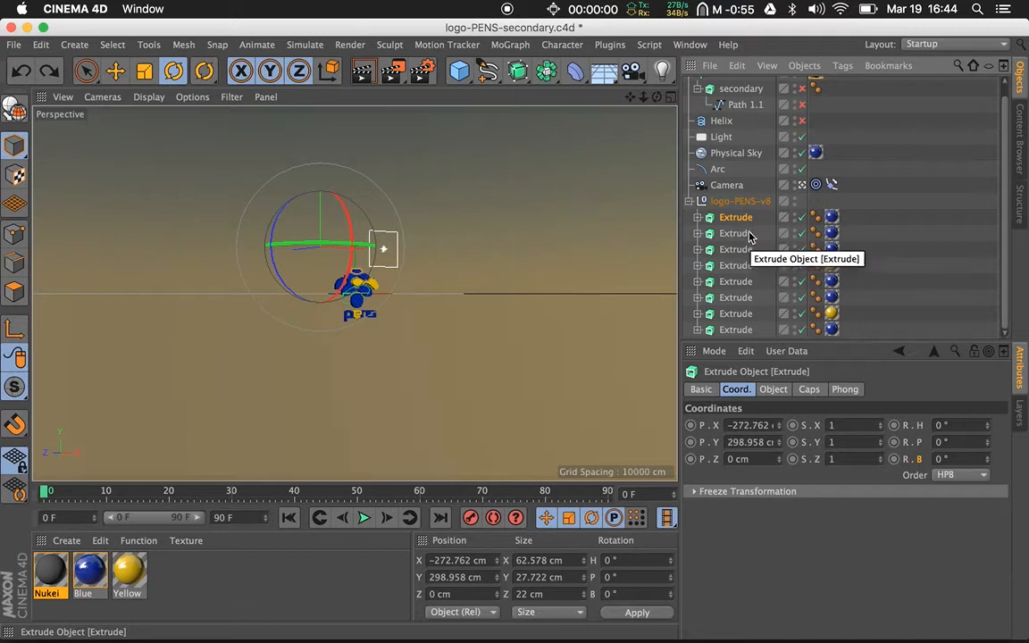
Step: Select all eight extrudes in the logo hierarchy and move only their axes together along X to about 20.9 cm in the Top view
{"action": "left_click", "coordinate": [749, 230]}
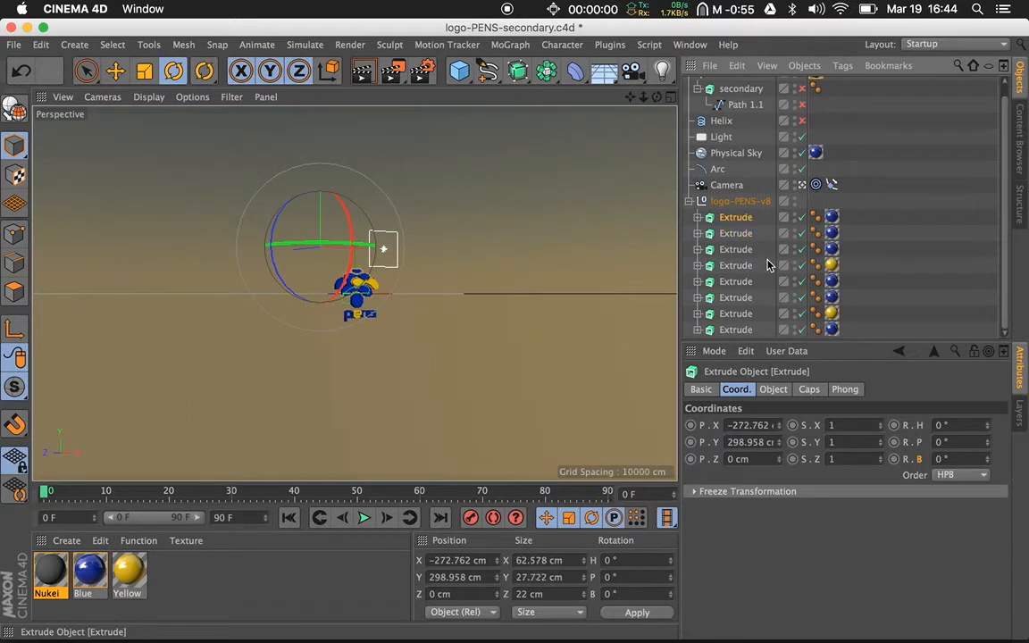
{"action": "left_click", "coordinate": [743, 222]}
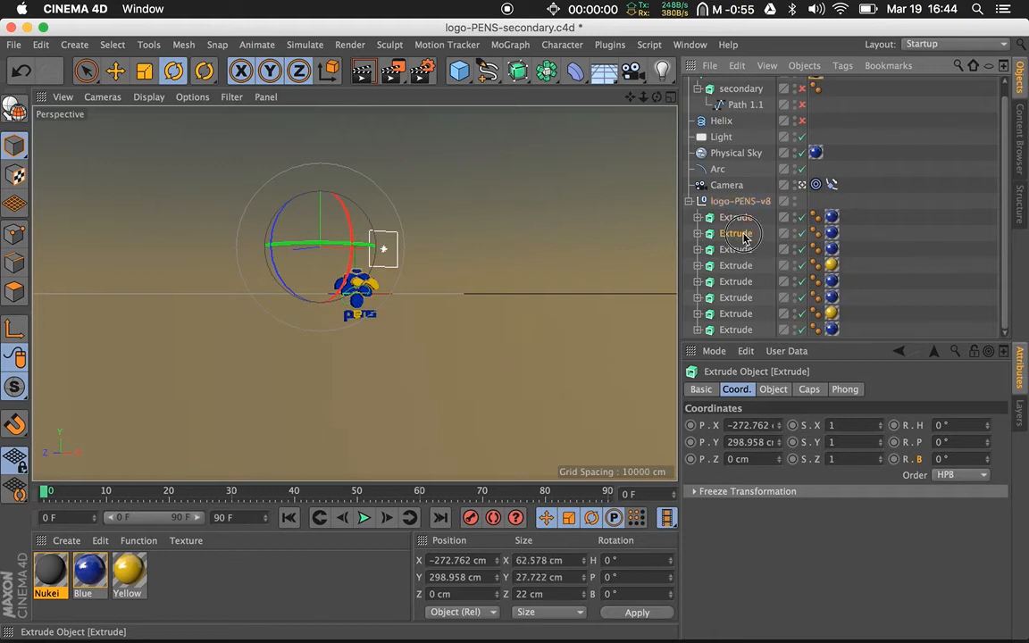
{"action": "left_click", "coordinate": [743, 234]}
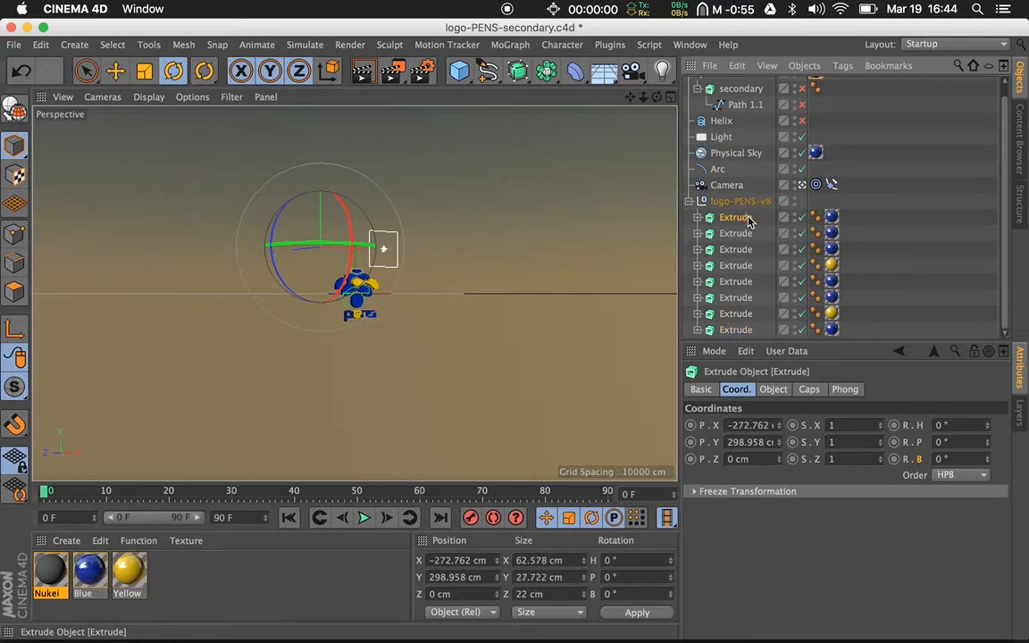
{"action": "left_click", "coordinate": [742, 329], "text": "shift"}
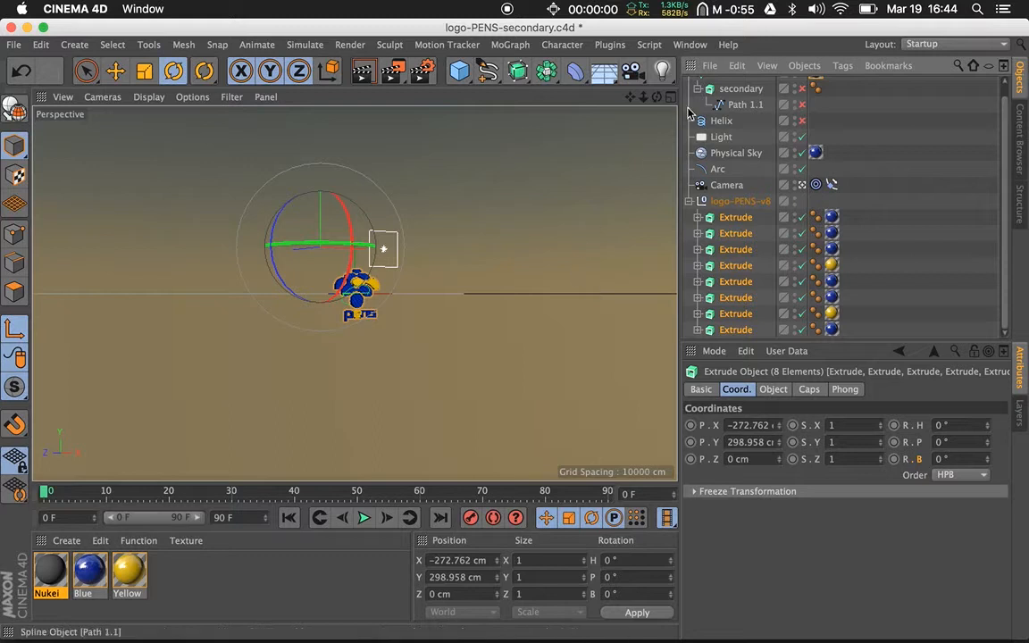
{"action": "middle_click", "coordinate": [511, 284]}
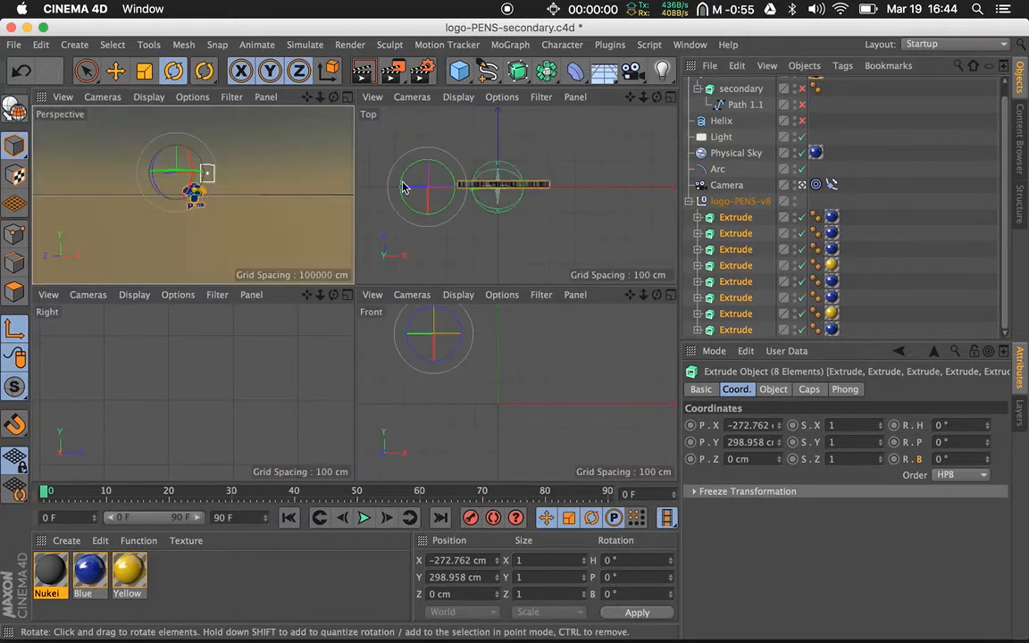
{"action": "left_click", "coordinate": [116, 72]}
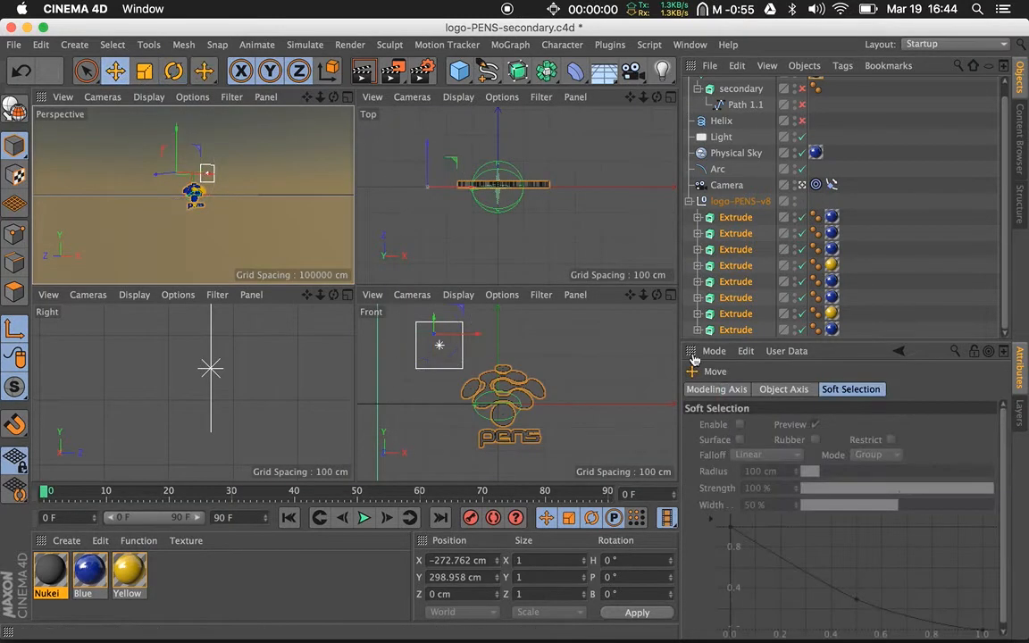
{"action": "left_click_drag", "start_coordinate": [451, 186], "coordinate": [521, 187]}
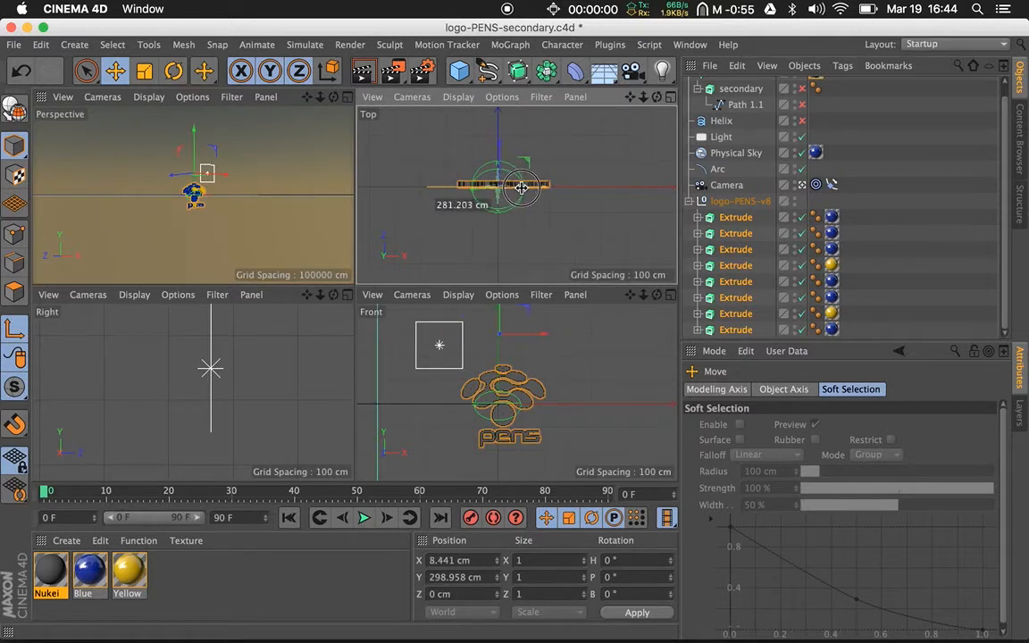
{"action": "left_click_drag", "start_coordinate": [522, 187], "coordinate": [525, 186]}
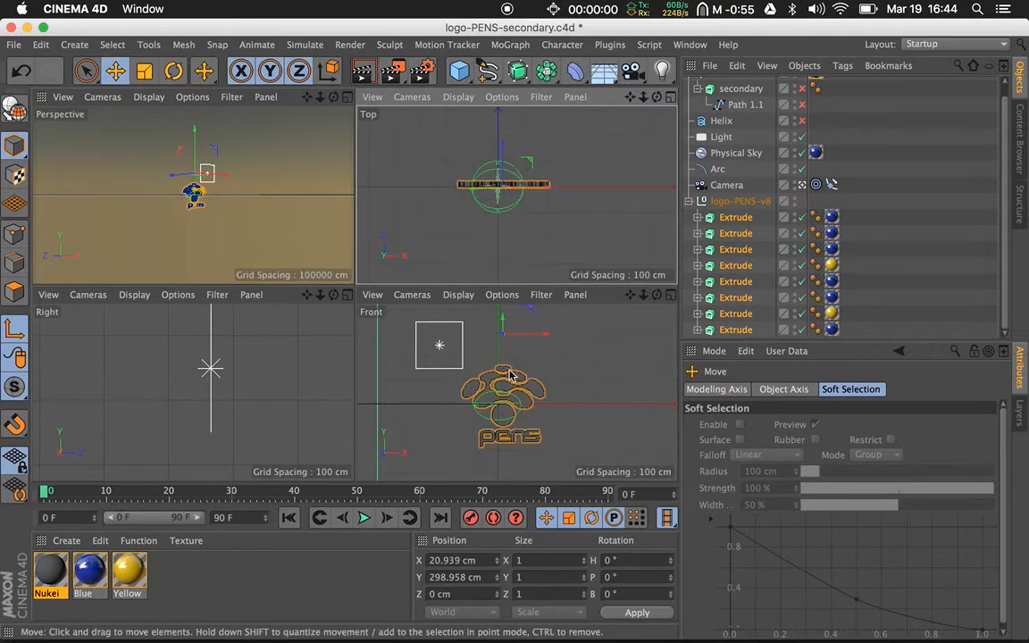
Step: In the Front view, center the axes of all eight extrudes on the logo symbol at about X 23.5 cm, Y 75.2 cm
{"action": "scroll", "coordinate": [510, 375], "scroll_direction": "up", "scroll_amount": 4}
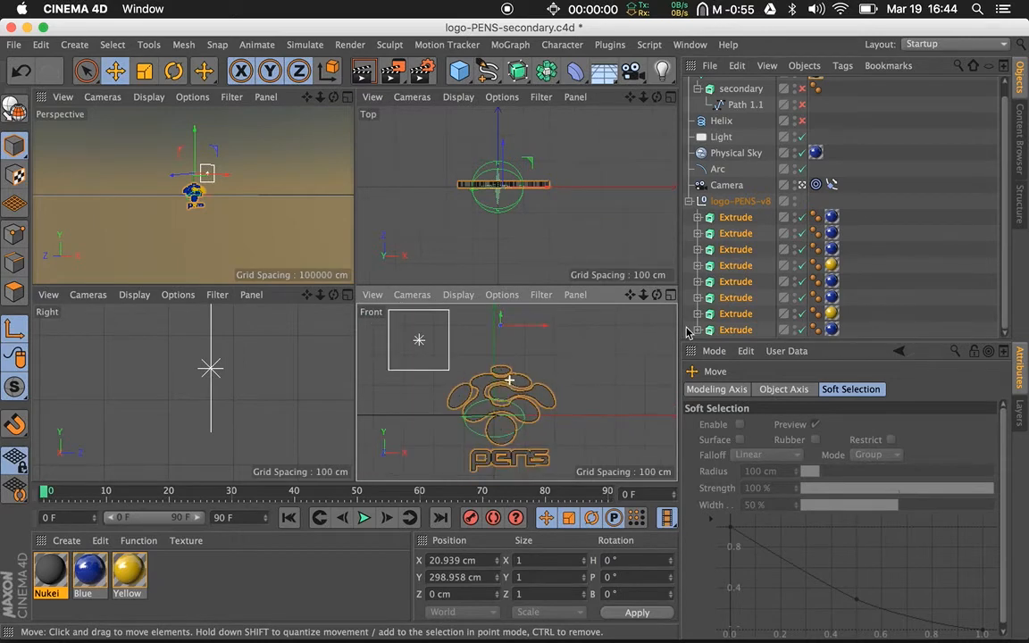
{"action": "left_click", "coordinate": [669, 296]}
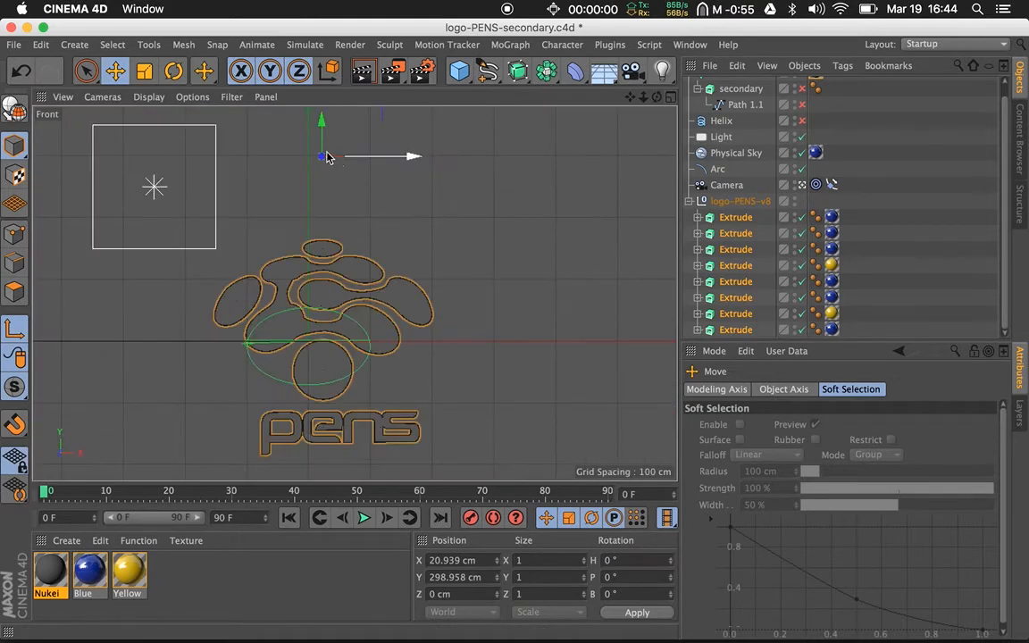
{"action": "left_click_drag", "start_coordinate": [321, 143], "coordinate": [328, 278]}
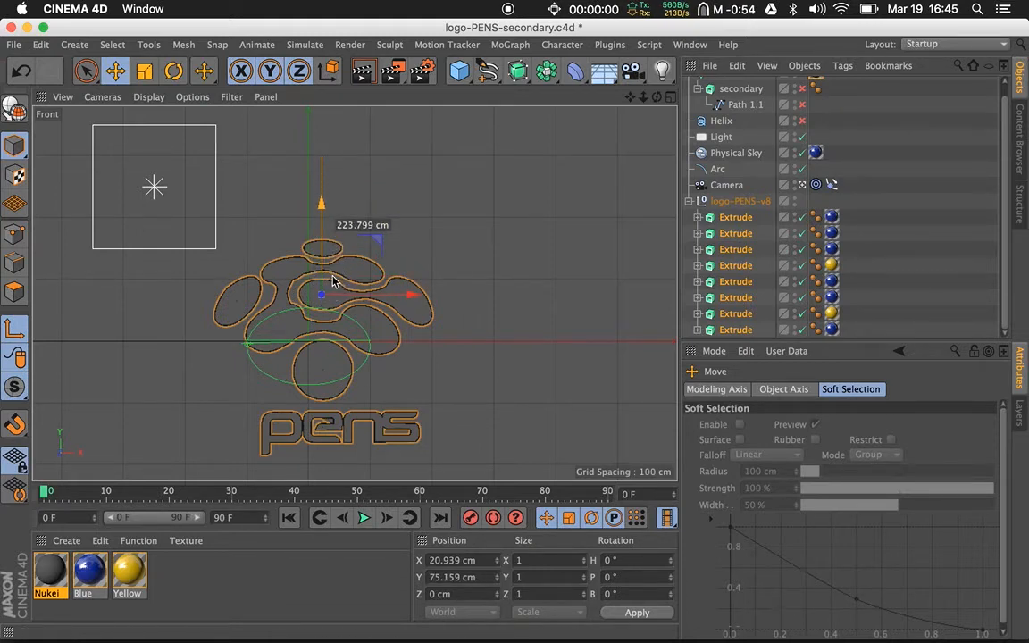
{"action": "left_click_drag", "start_coordinate": [407, 295], "coordinate": [410, 293]}
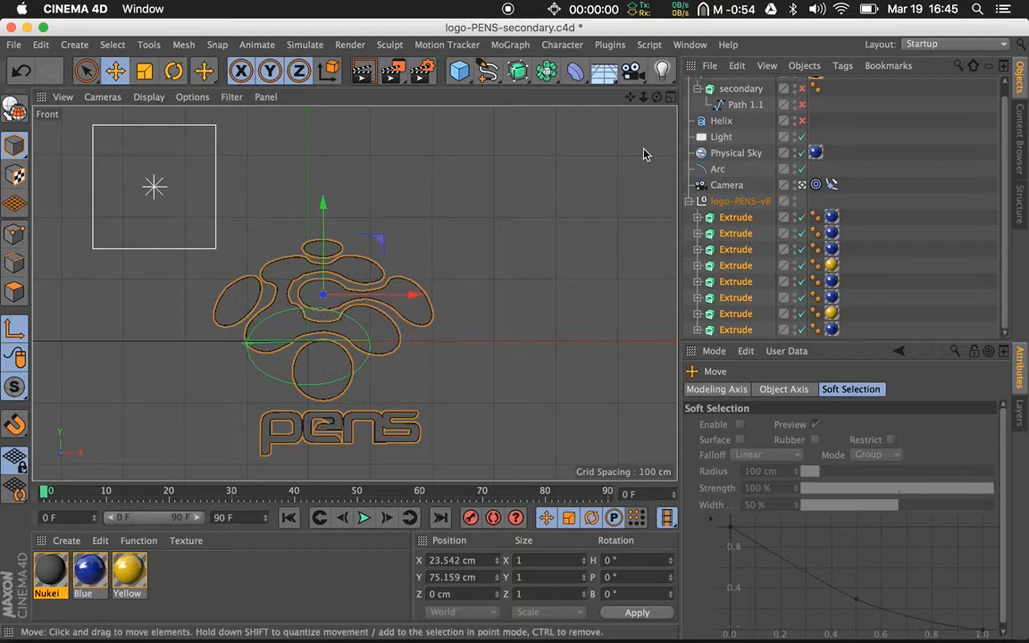
Step: In the Top view, shift the axes of all eight extrudes into the logo's thickness at about Z 6.1 cm
{"action": "left_click", "coordinate": [672, 97]}
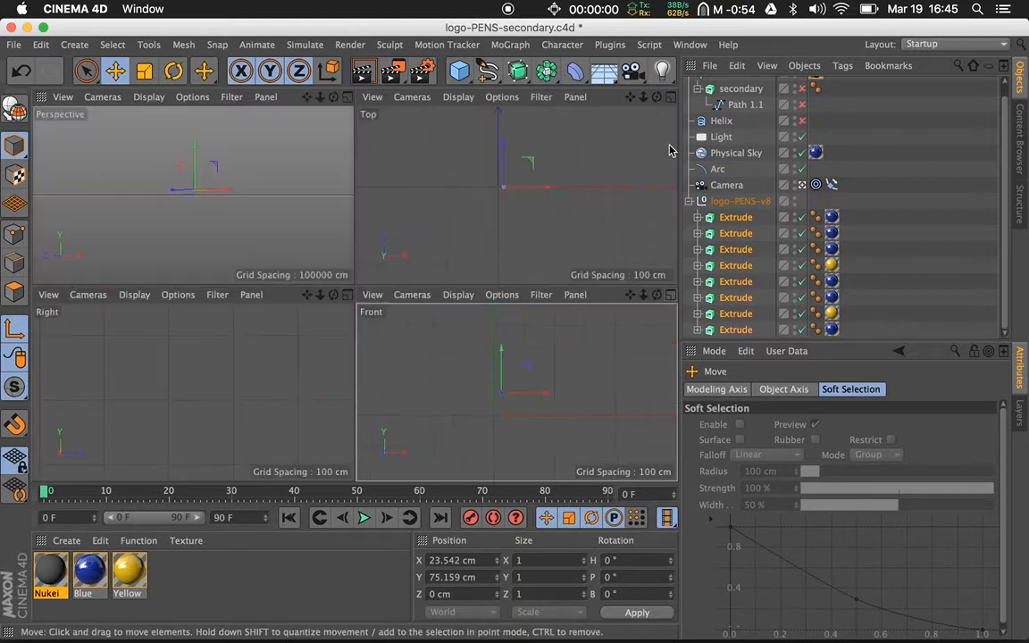
{"action": "left_click", "coordinate": [668, 99]}
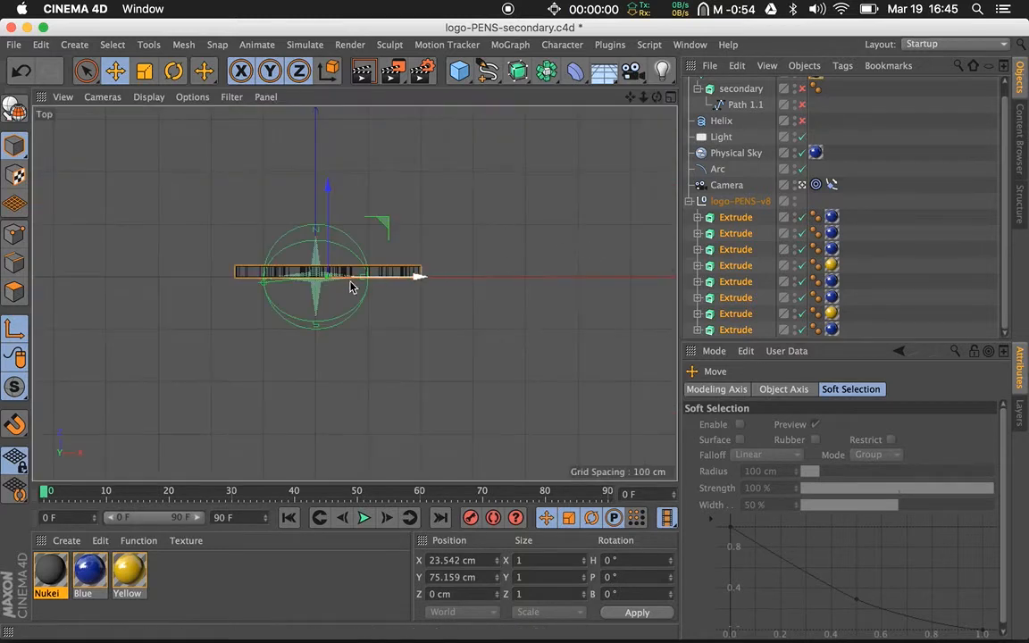
{"action": "left_click_drag", "start_coordinate": [332, 217], "coordinate": [331, 215]}
Step: Return to the Perspective view, leave axis editing, and compare the individual extrudes' axis positions, ending with the first extrude selected
{"action": "left_click", "coordinate": [671, 97]}
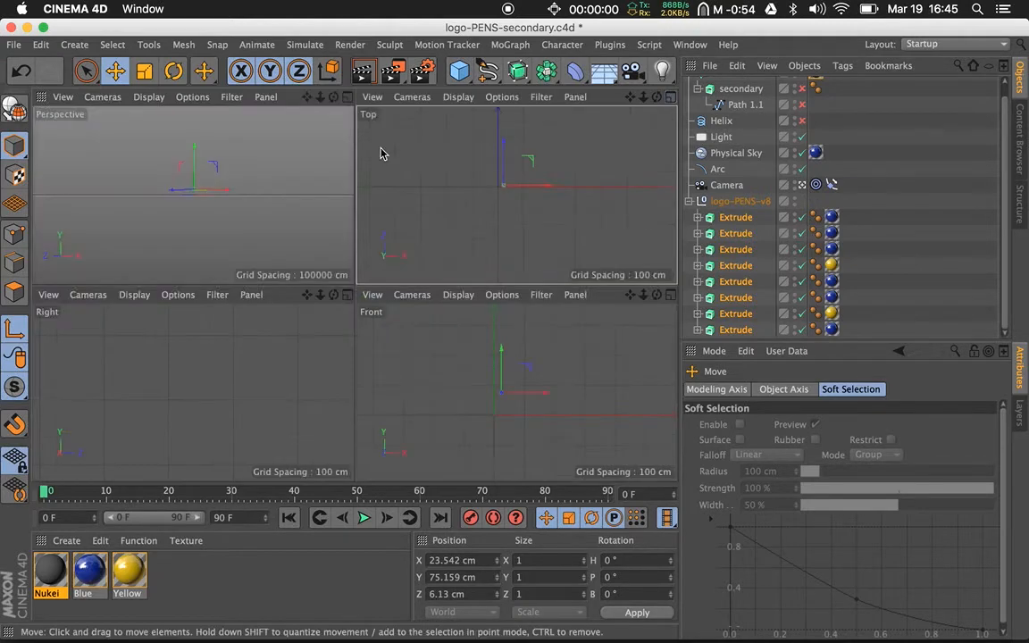
{"action": "left_click", "coordinate": [346, 99]}
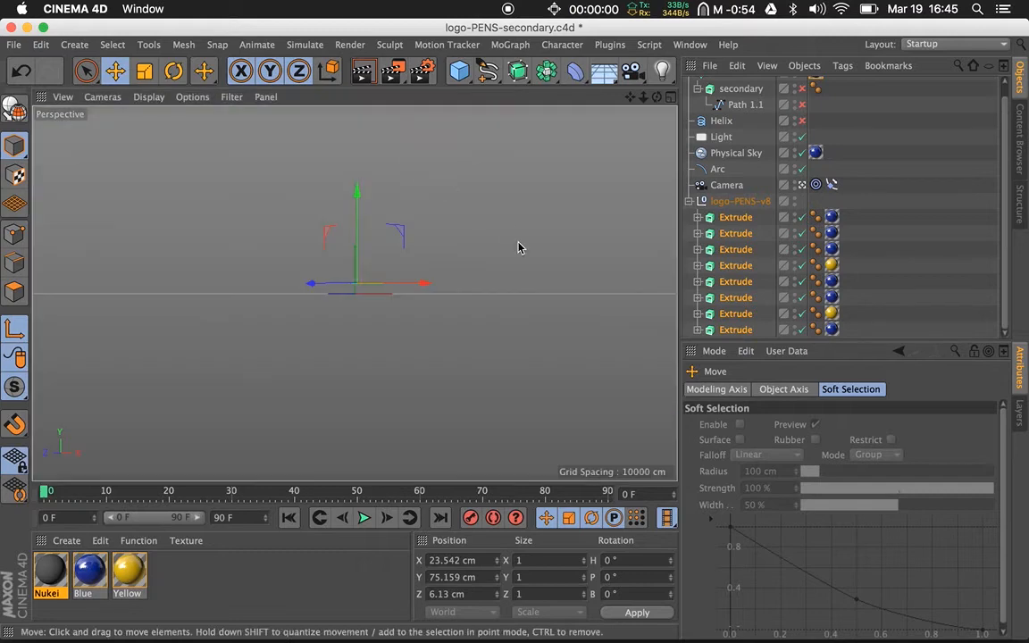
{"action": "left_click", "coordinate": [694, 197]}
{"action": "left_click", "coordinate": [748, 217]}
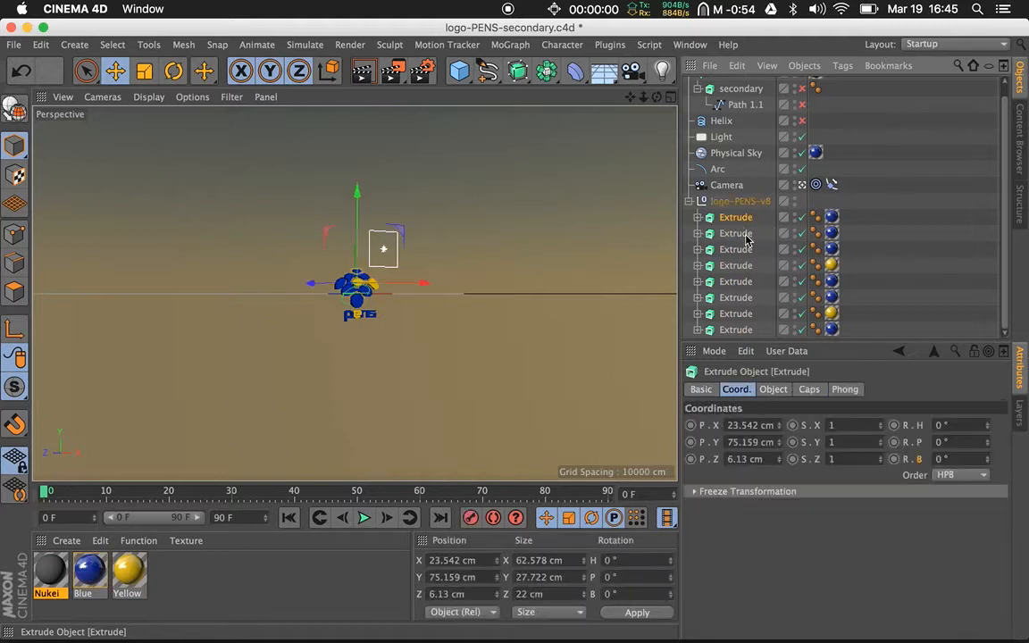
{"action": "left_click", "coordinate": [736, 233]}
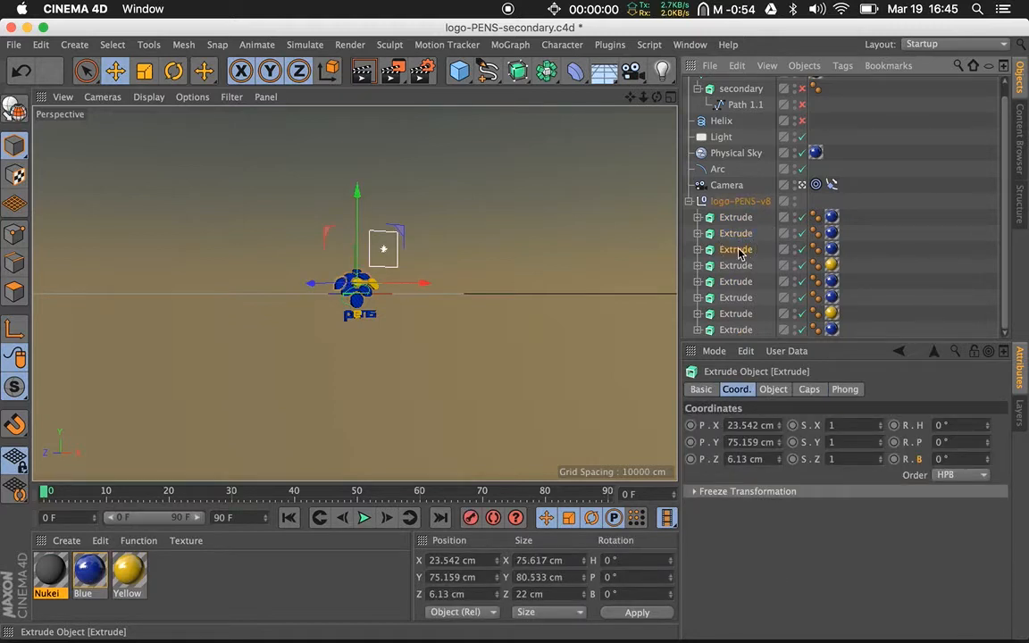
{"action": "left_click", "coordinate": [738, 282]}
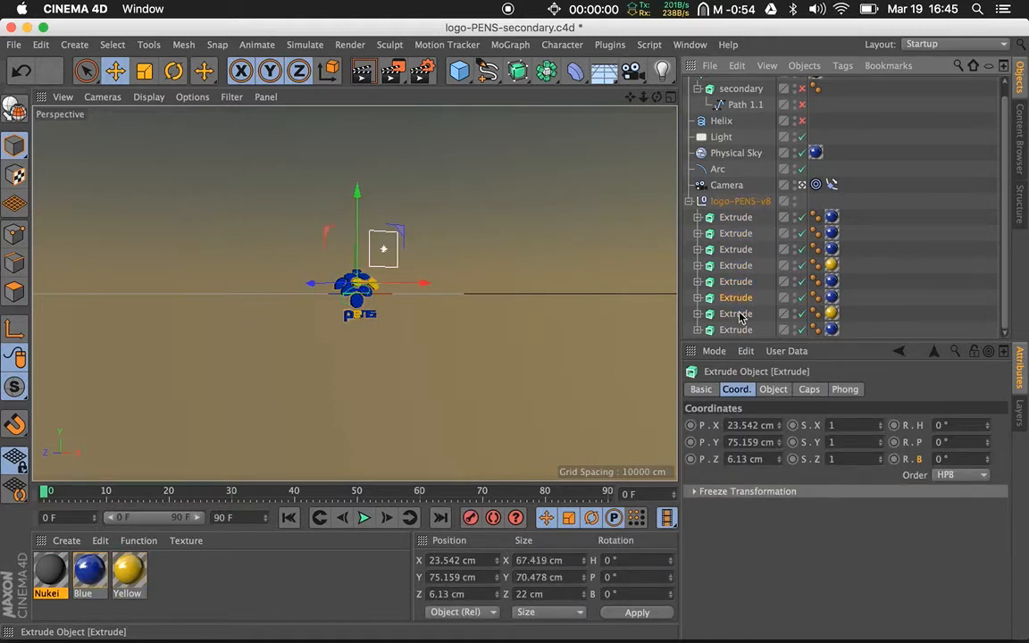
{"action": "left_click", "coordinate": [741, 329]}
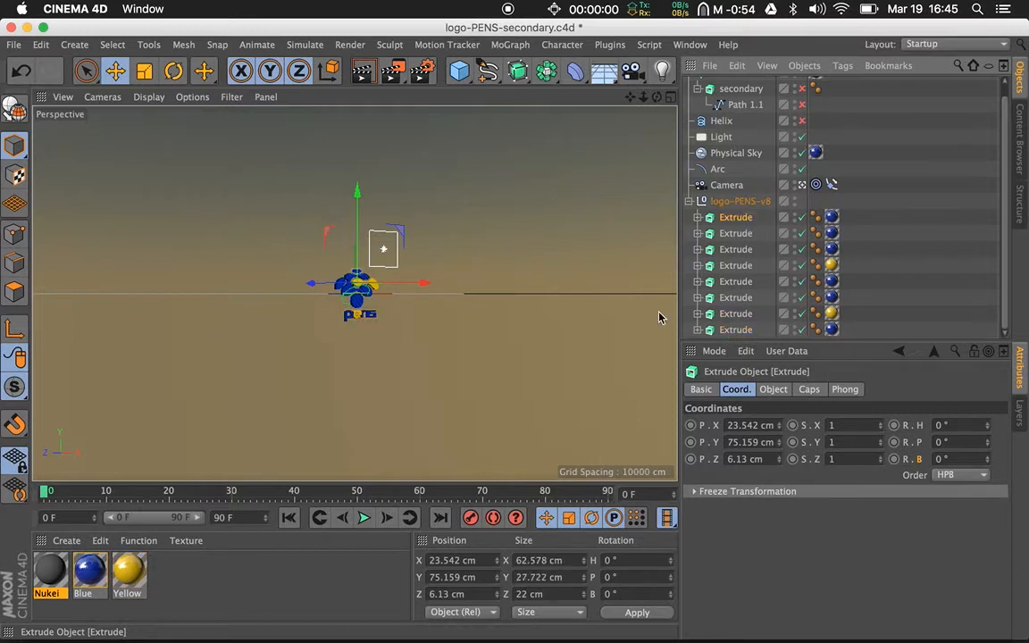
Step: At frame 90, keyframe the H, P and B rotation of all eight extrudes at 0°
{"action": "left_click", "coordinate": [174, 73]}
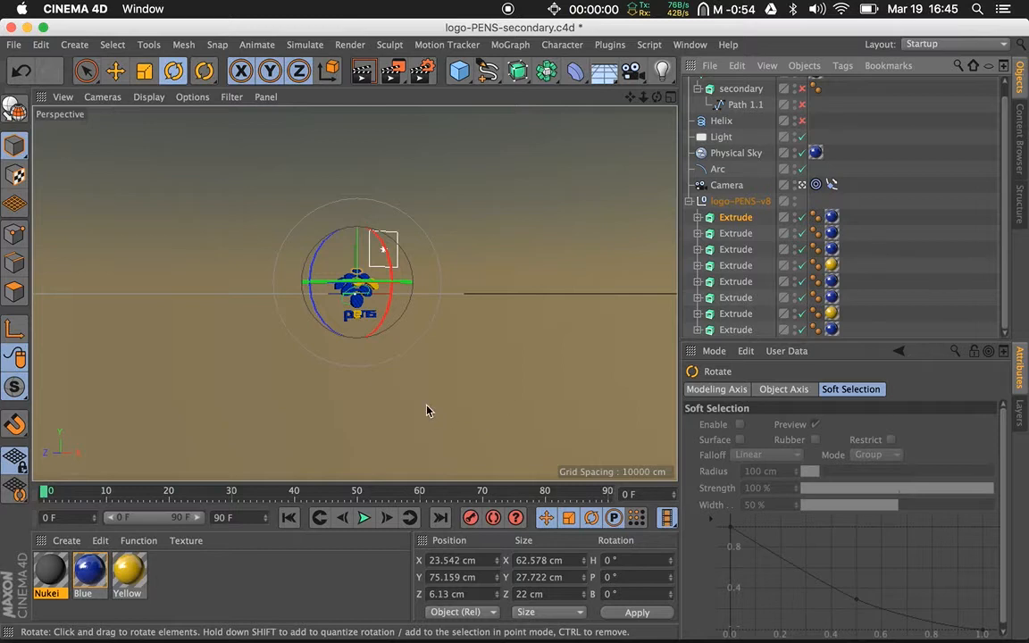
{"action": "left_click", "coordinate": [609, 493]}
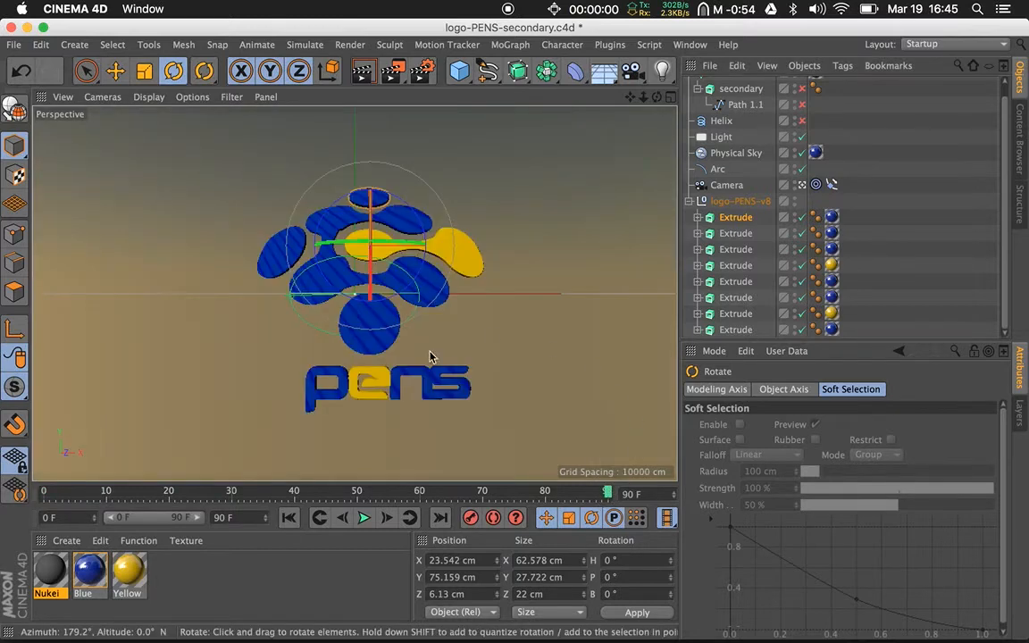
{"action": "left_click", "coordinate": [752, 330], "text": "shift"}
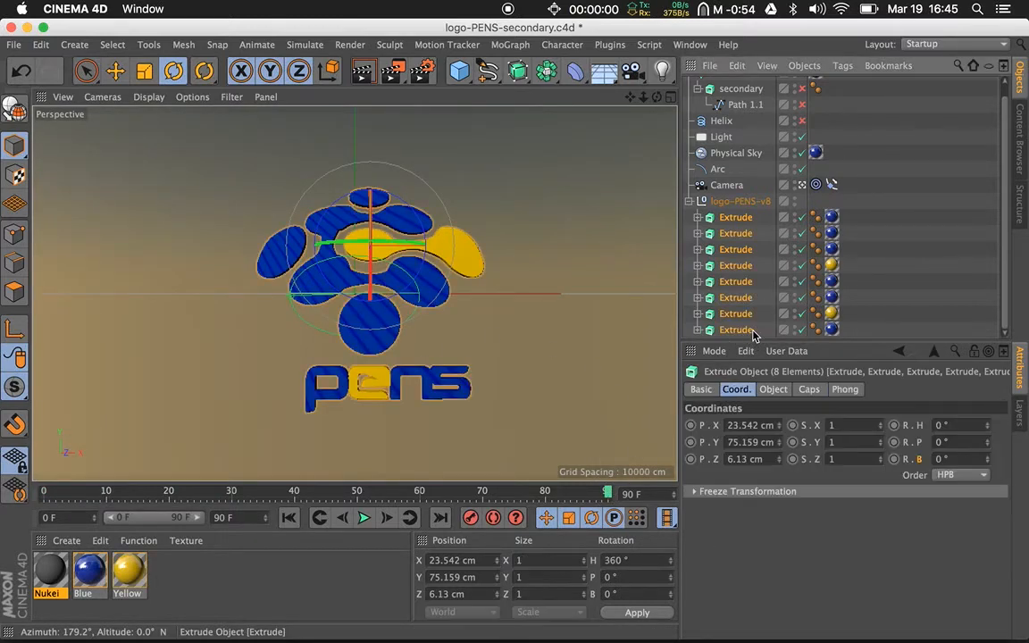
{"action": "left_click", "coordinate": [773, 390]}
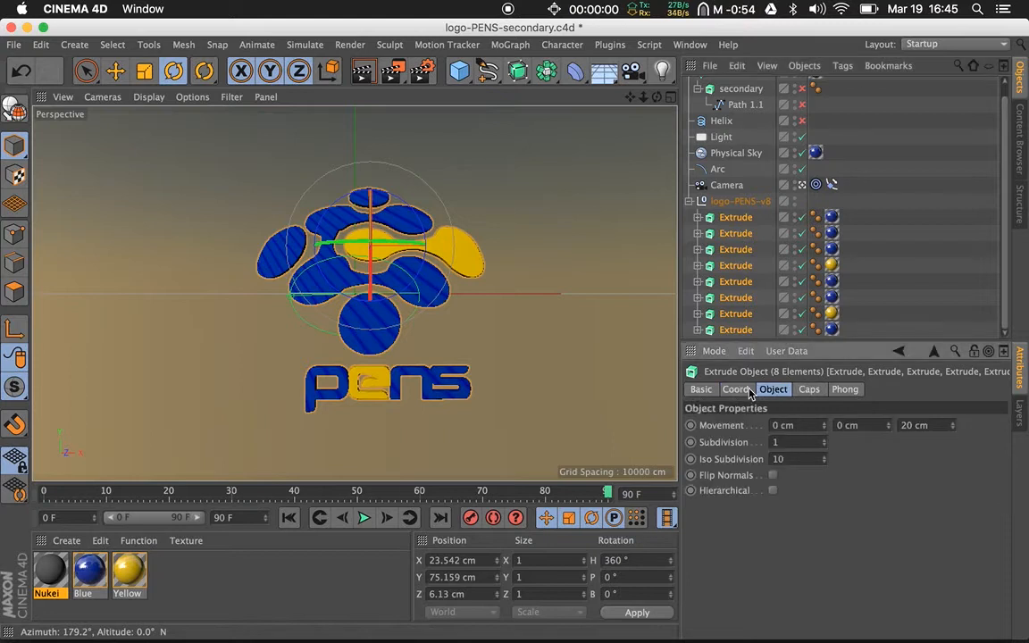
{"action": "left_click", "coordinate": [734, 393]}
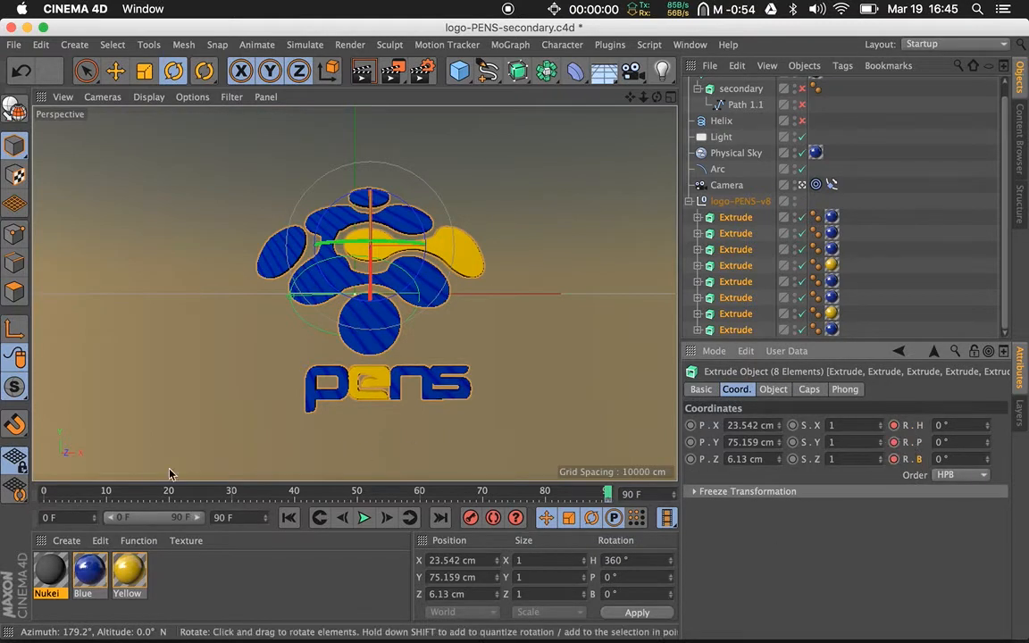
Step: At frame 0, rotate the first extrude to about H -253.9°, P -23.1°, B -225.5° and the second to H 56.8°, P -53.9°, B -202.4°
{"action": "left_click", "coordinate": [47, 494]}
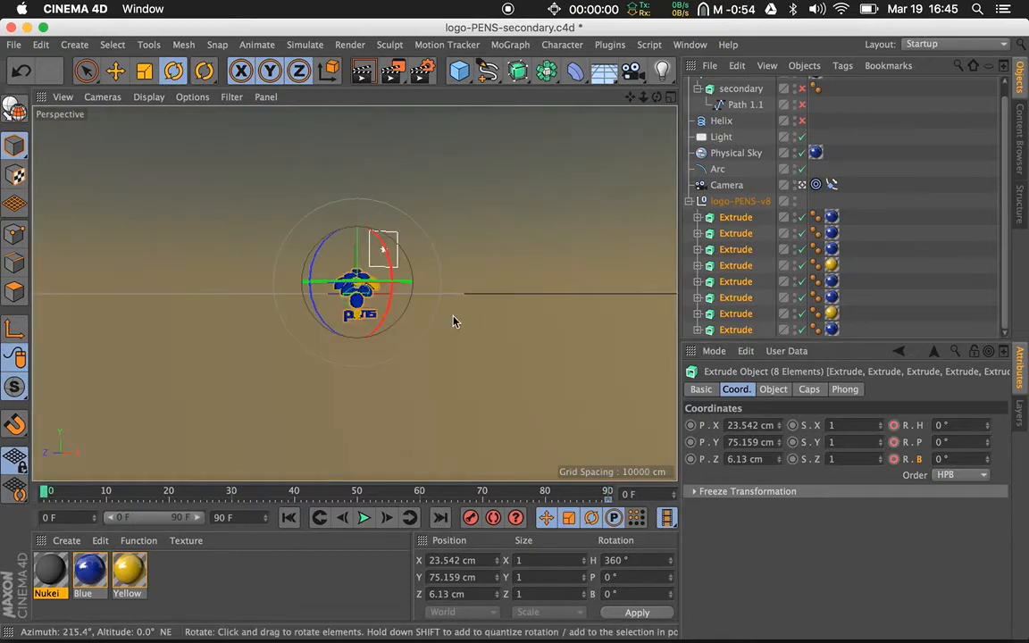
{"action": "left_click", "coordinate": [737, 219]}
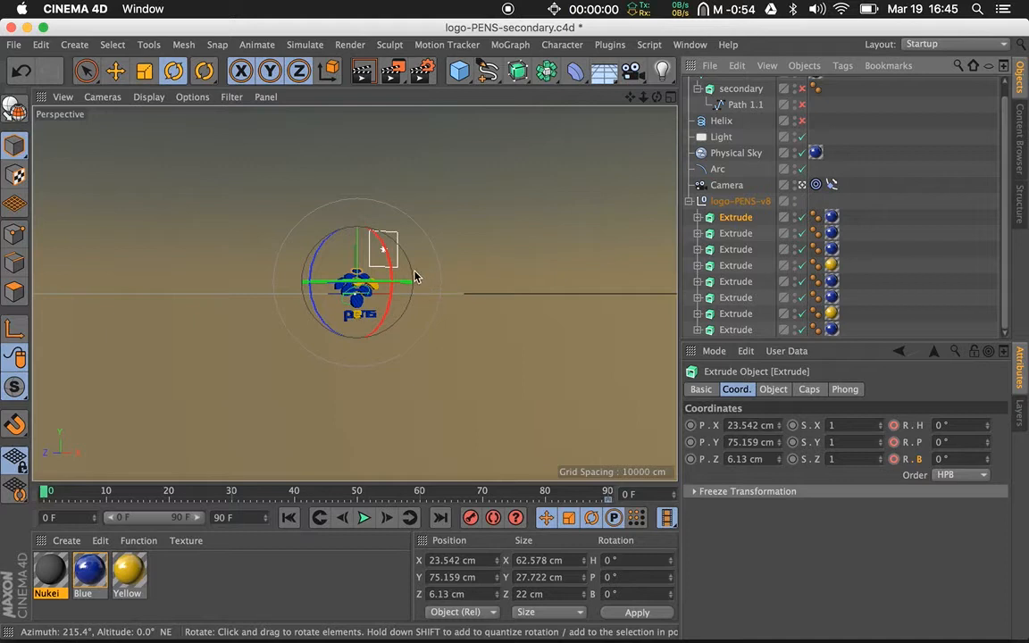
{"action": "left_click_drag", "start_coordinate": [406, 275], "coordinate": [388, 346]}
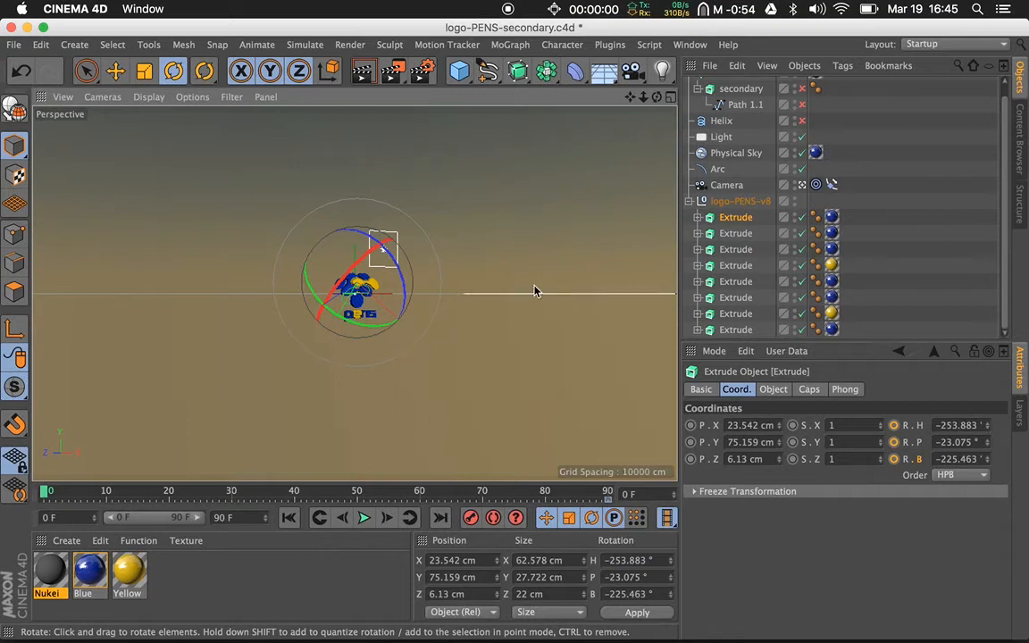
{"action": "left_click", "coordinate": [734, 233]}
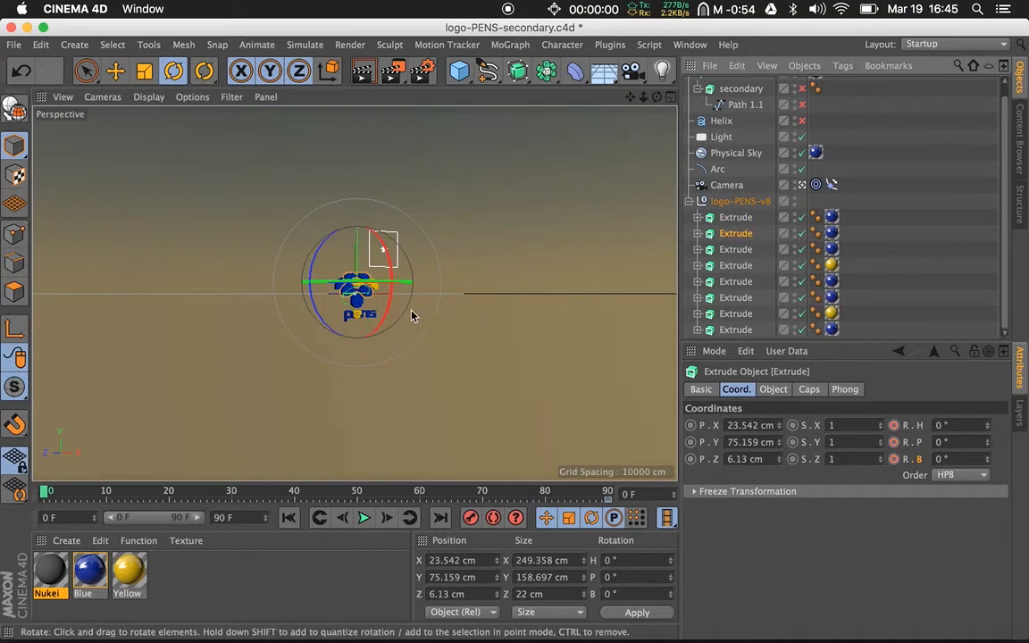
{"action": "left_click_drag", "start_coordinate": [412, 315], "coordinate": [397, 471]}
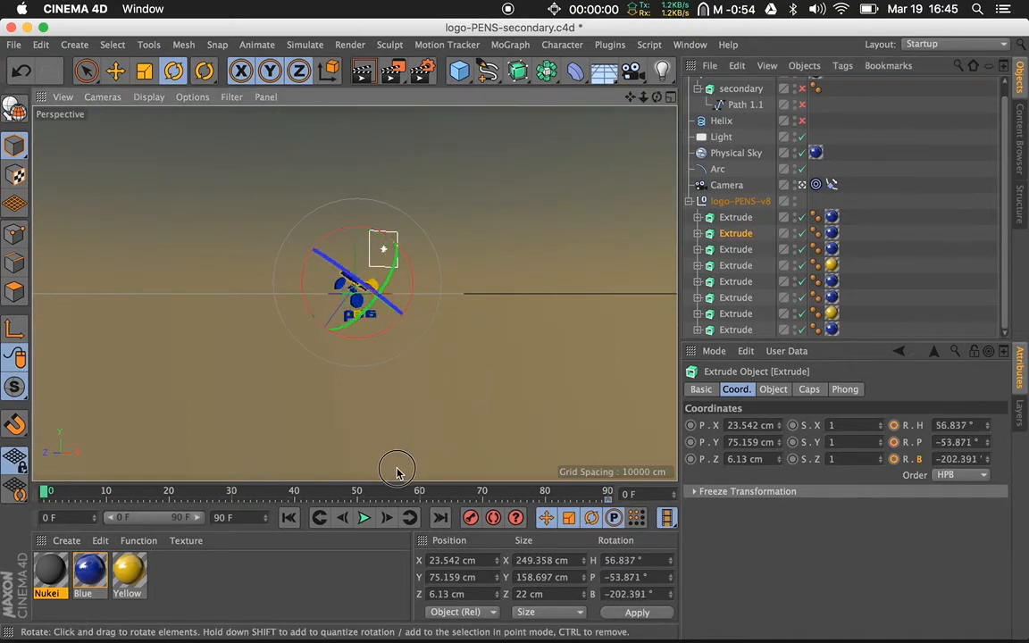
Step: At frame 0, rotate the third extrude to about H 454.2°, P -18.6°, B -34.9° and the fourth to H 117.7°, P 36.6°, B 32.9°
{"action": "left_click", "coordinate": [734, 250]}
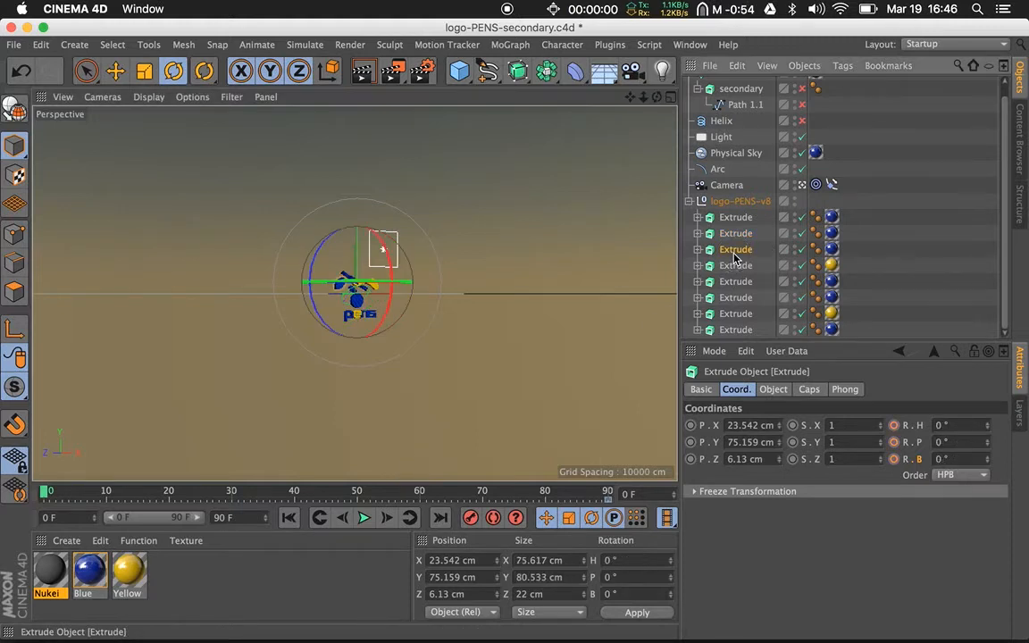
{"action": "left_click_drag", "start_coordinate": [416, 303], "coordinate": [643, 325]}
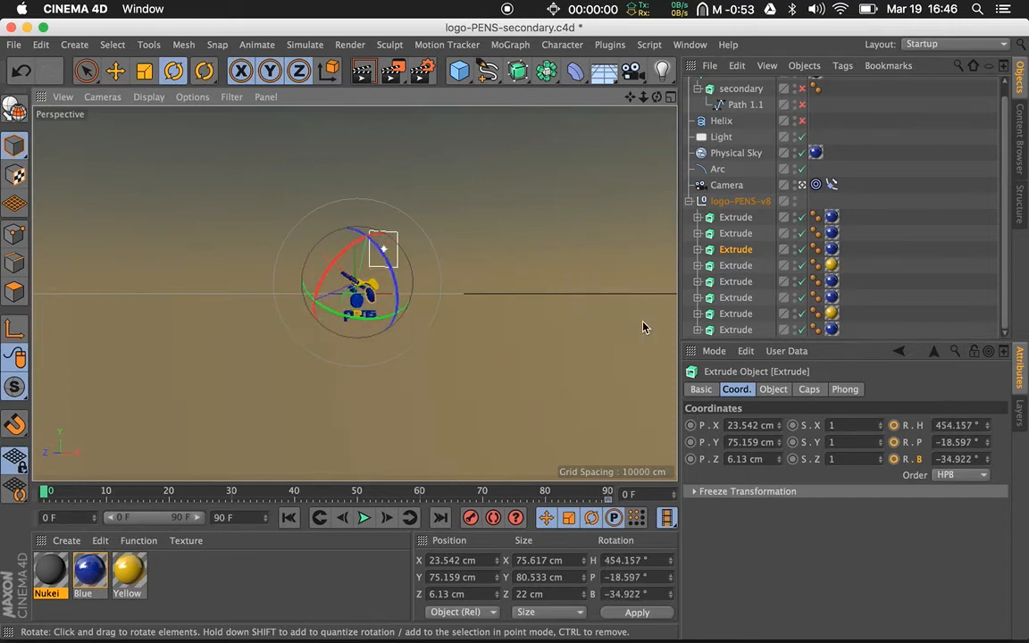
{"action": "left_click", "coordinate": [745, 265]}
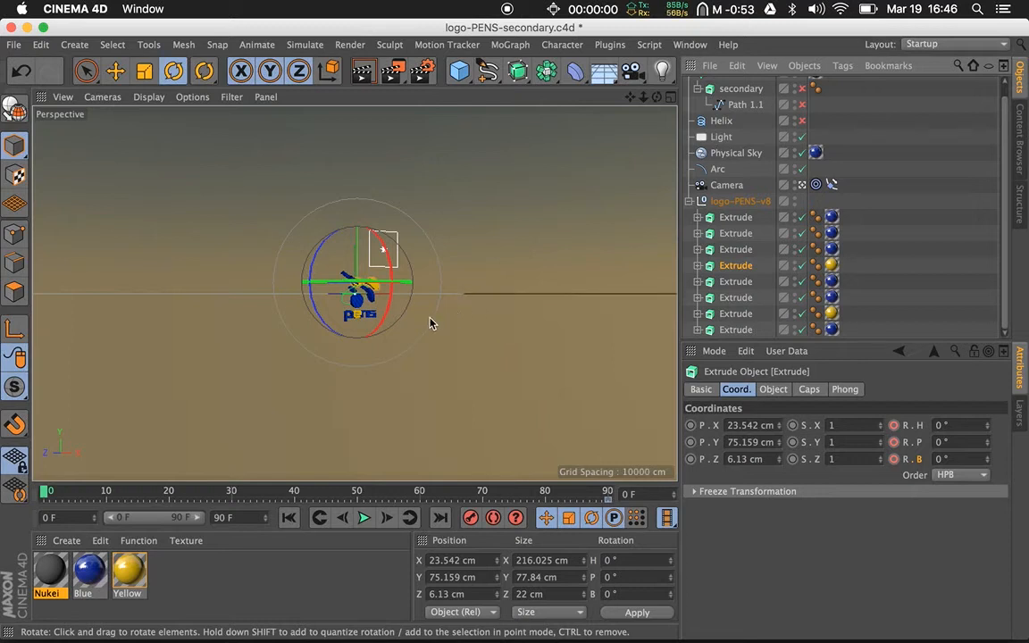
{"action": "left_click_drag", "start_coordinate": [418, 341], "coordinate": [441, 206]}
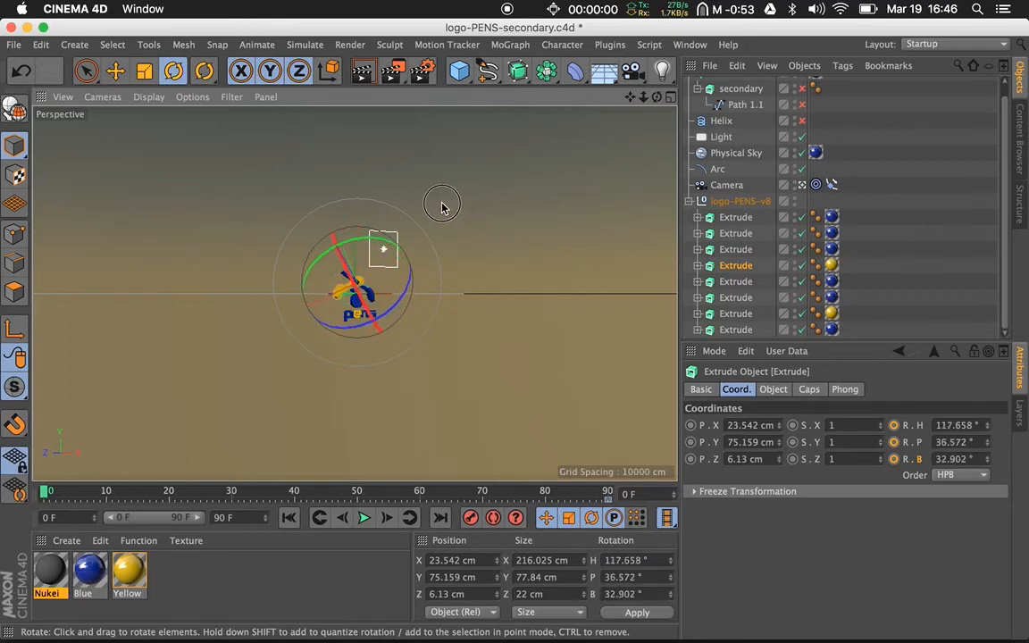
Step: Rotate the fifth extrude to about H -132.9°, P 18.1°, B 81.7° and the sixth to H 86.3°, P -37.4°, B -118.0°
{"action": "left_click", "coordinate": [737, 283]}
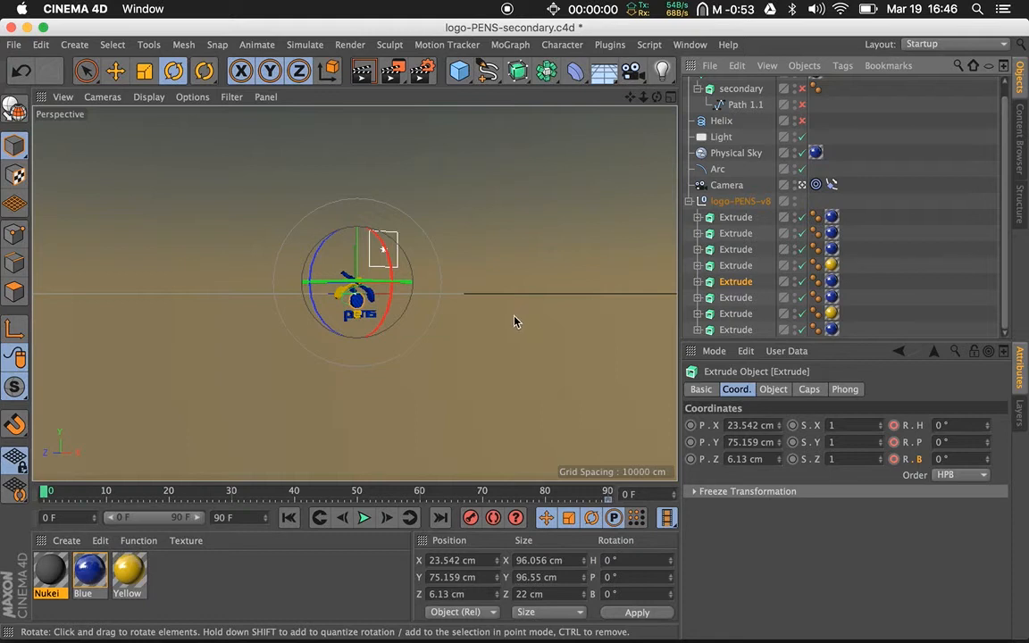
{"action": "left_click_drag", "start_coordinate": [413, 342], "coordinate": [287, 374]}
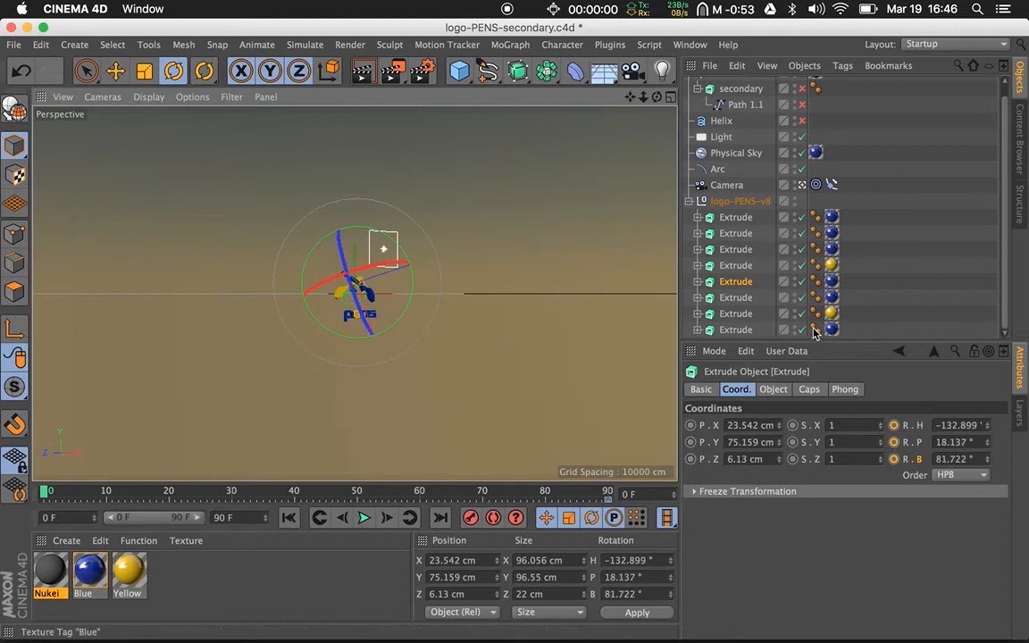
{"action": "left_click", "coordinate": [748, 298]}
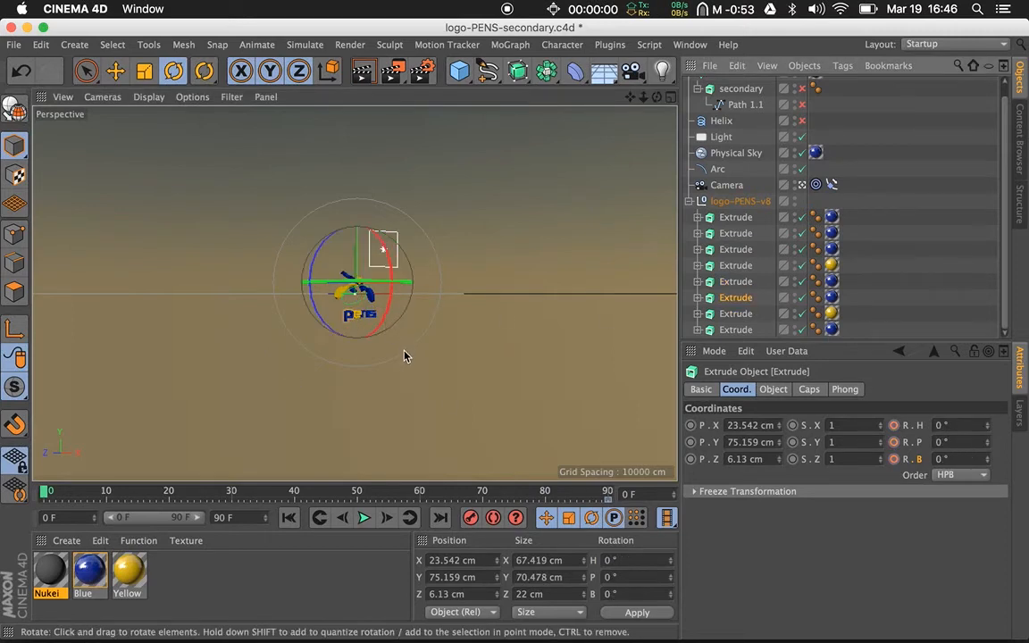
{"action": "left_click_drag", "start_coordinate": [408, 331], "coordinate": [406, 382]}
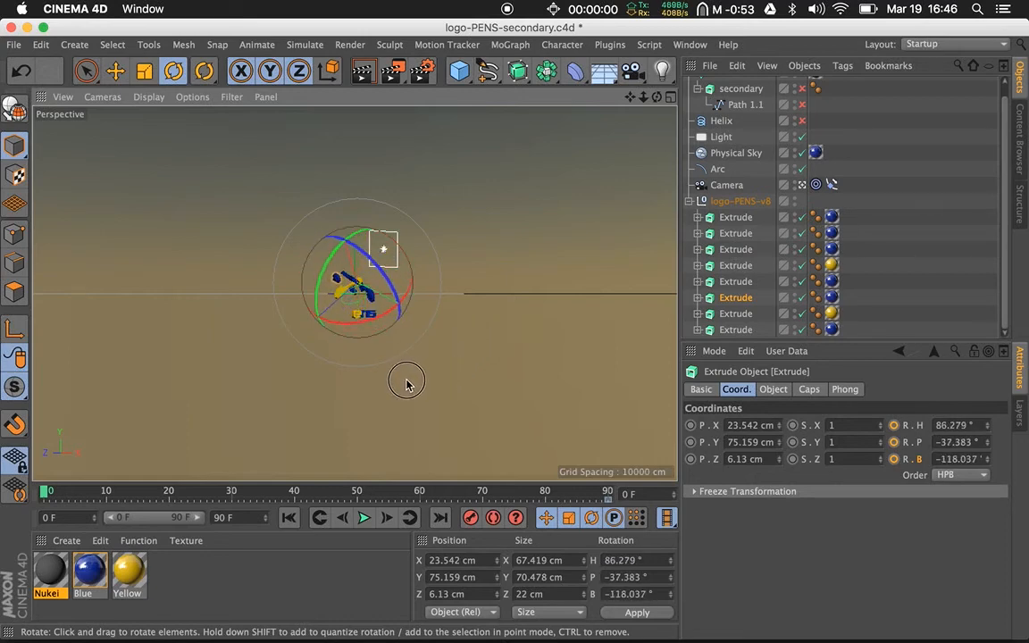
Step: Rotate the seventh extrude to about H 24.1°, P 35.1°, B -99.5° and the eighth to H -163.1°, P 59.0°, B -199.2°
{"action": "left_click", "coordinate": [737, 316]}
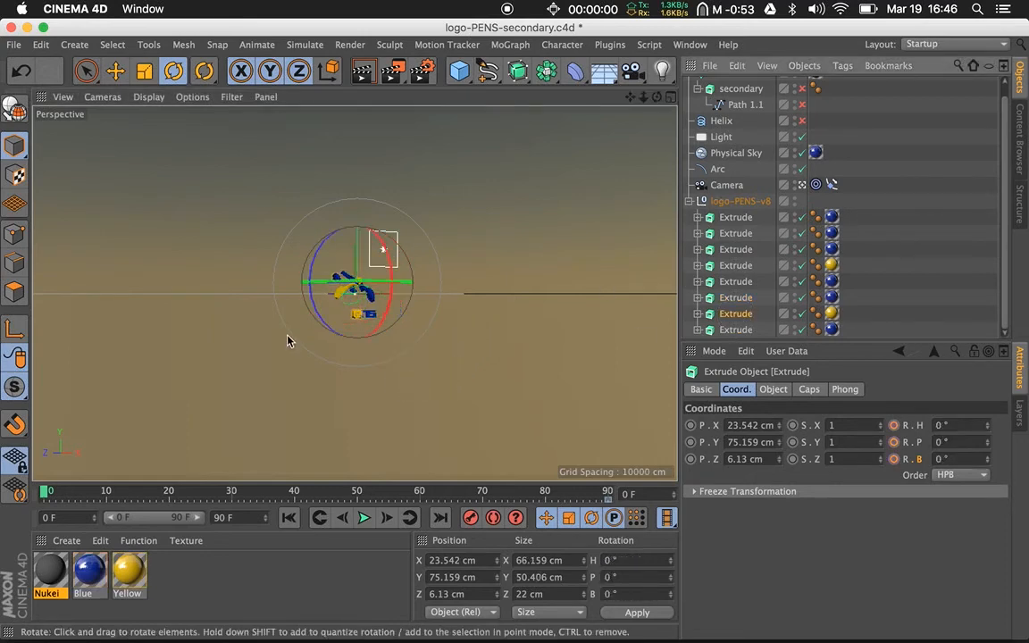
{"action": "left_click_drag", "start_coordinate": [281, 360], "coordinate": [366, 409]}
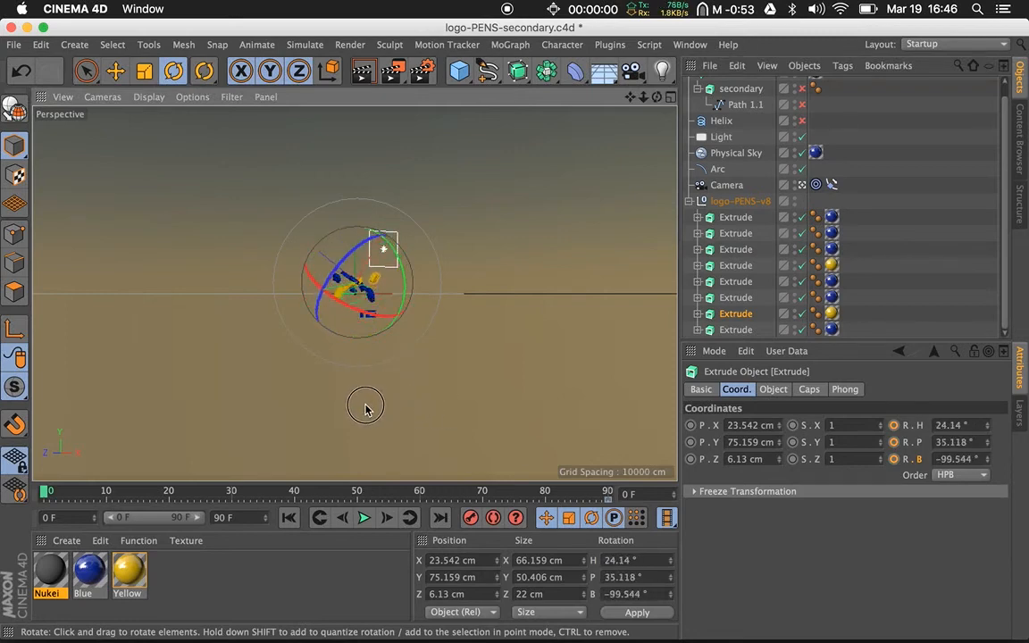
{"action": "left_click", "coordinate": [740, 331]}
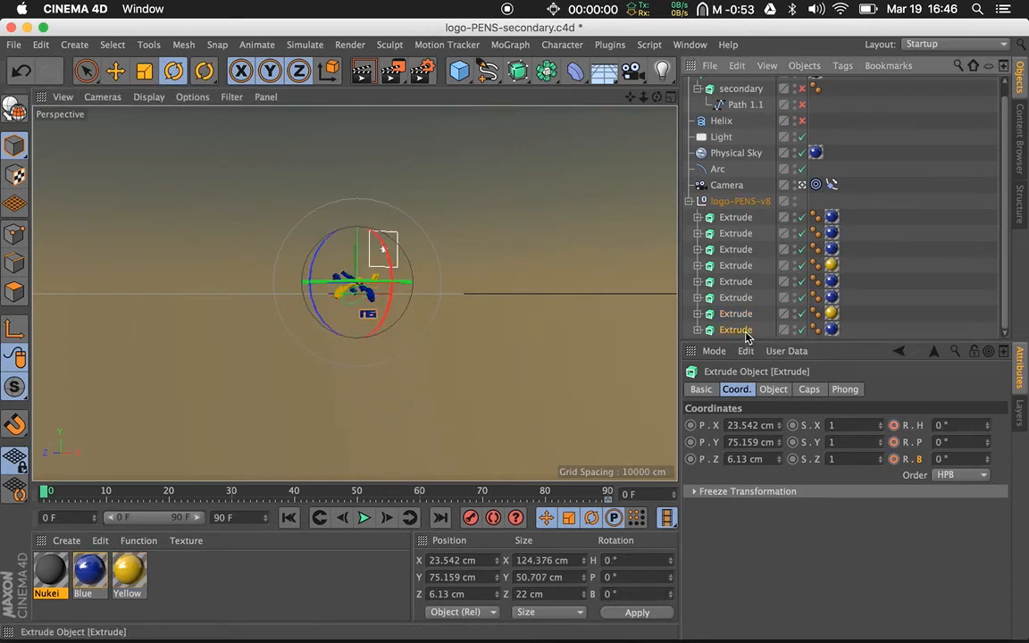
{"action": "left_click_drag", "start_coordinate": [408, 319], "coordinate": [151, 427]}
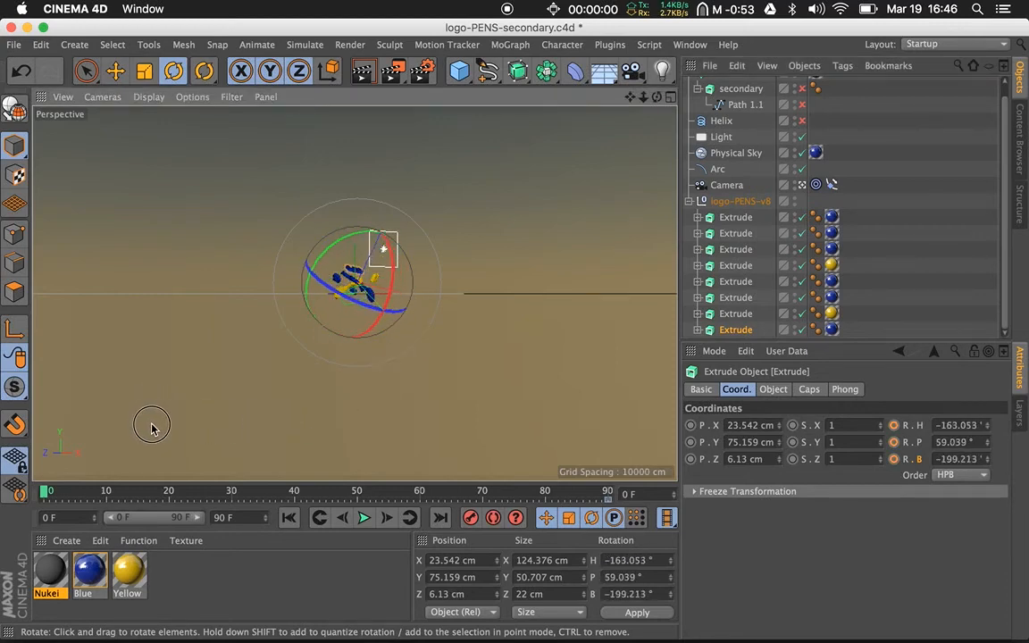
Step: Select all eight extrudes and keyframe their H, P and B rotation at frame 0
{"action": "left_click", "coordinate": [735, 218]}
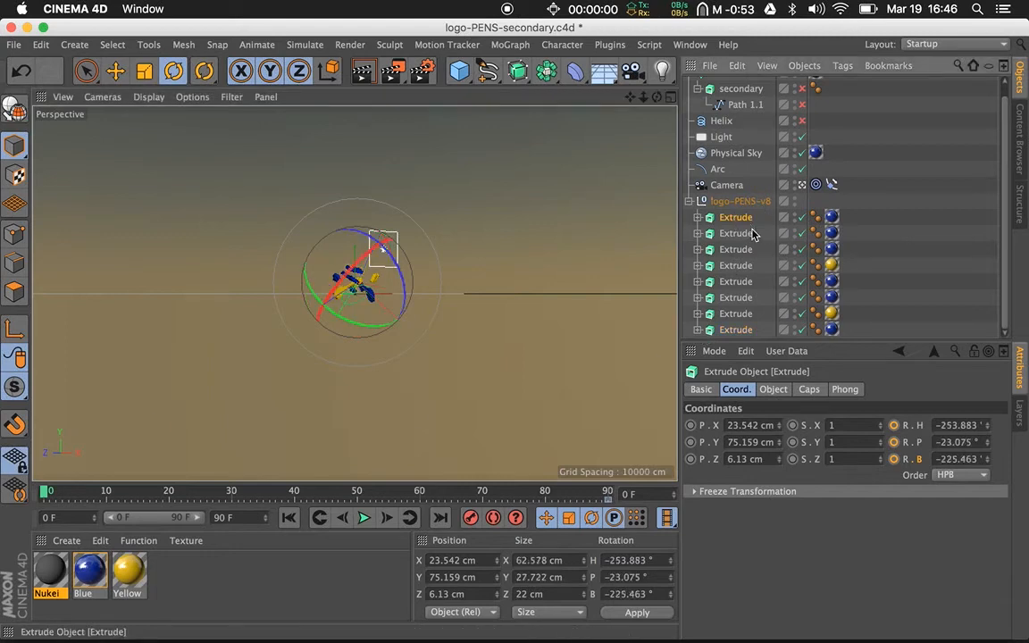
{"action": "left_click", "coordinate": [738, 330], "text": "shift"}
{"action": "left_click_drag", "start_coordinate": [893, 427], "coordinate": [890, 468]}
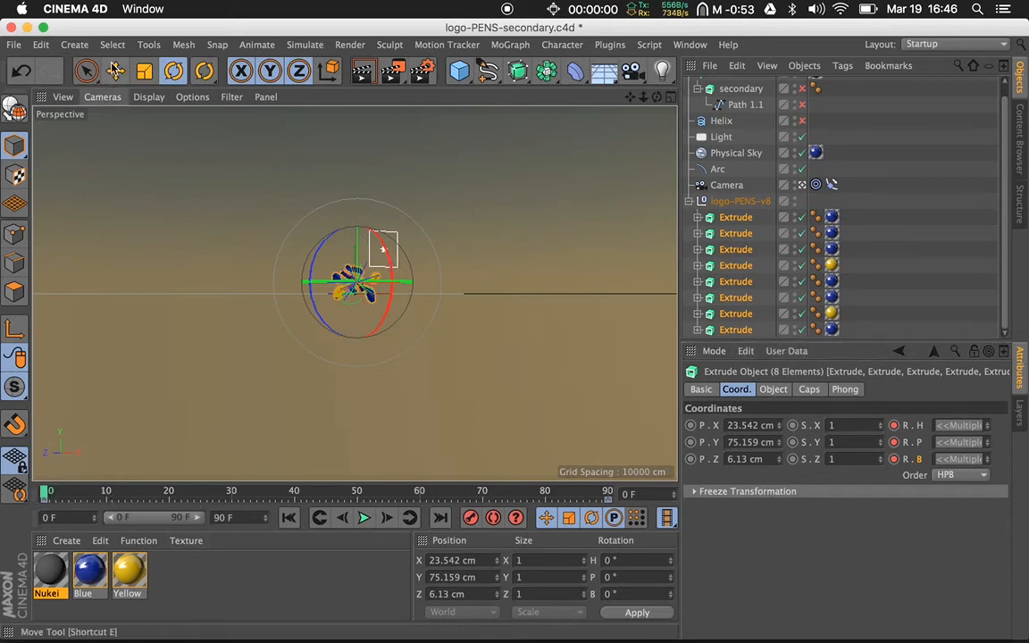
Step: Switch to Live Selection, scrub the timeline from frame 0 to 90 and play the logo's assembly animation
{"action": "left_click", "coordinate": [86, 70]}
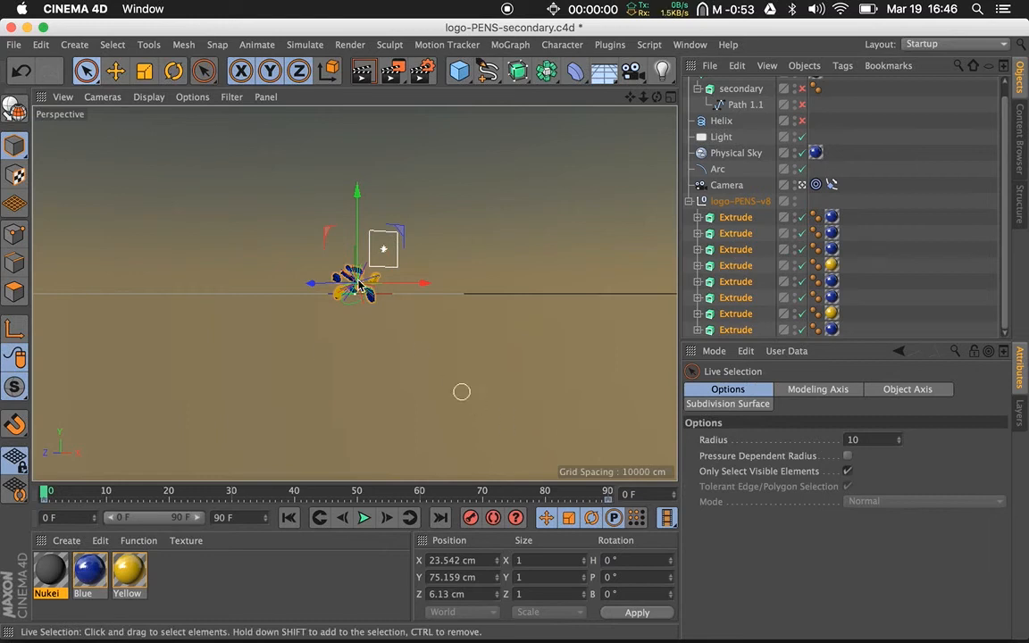
{"action": "left_click_drag", "start_coordinate": [46, 496], "coordinate": [610, 500]}
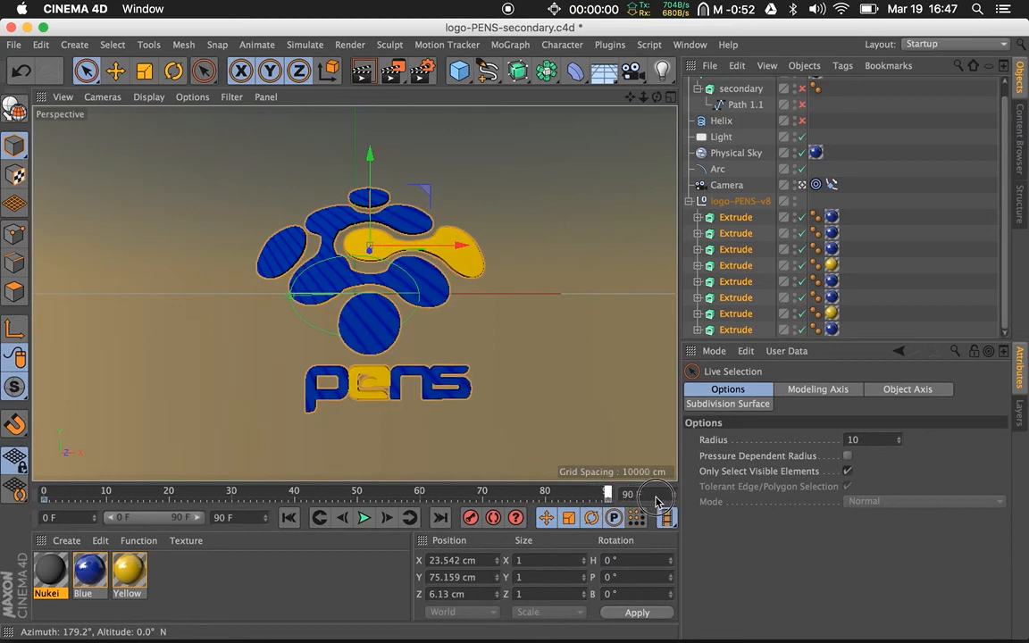
{"action": "left_click", "coordinate": [363, 517]}
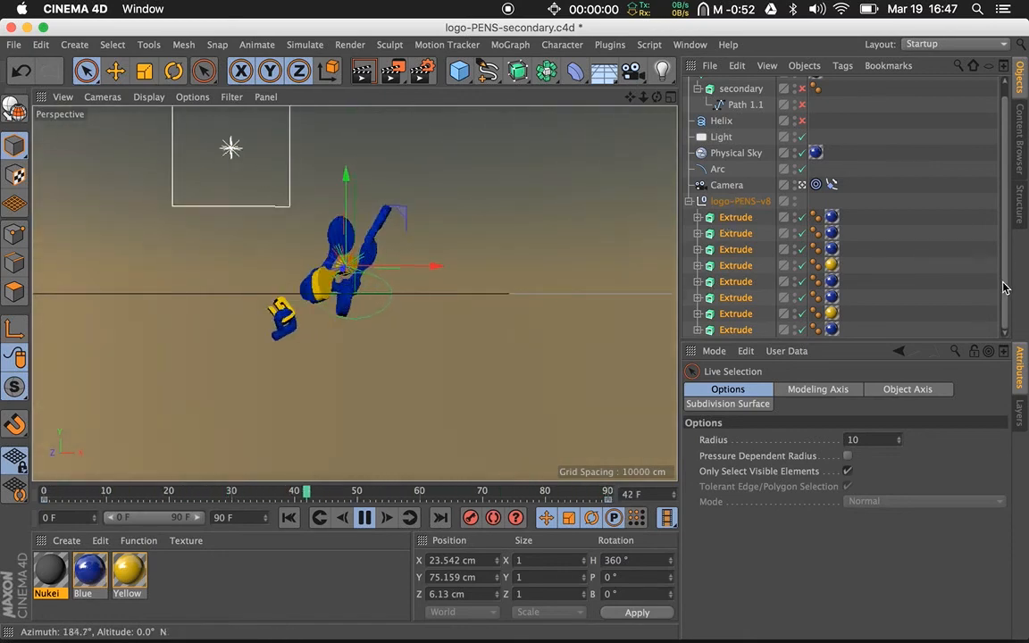
Step: Re-enable the Helix, Path 1.1, secondary extrude and Cloner during playback, and stop the animation
{"action": "left_click_drag", "start_coordinate": [1004, 287], "coordinate": [1002, 269]}
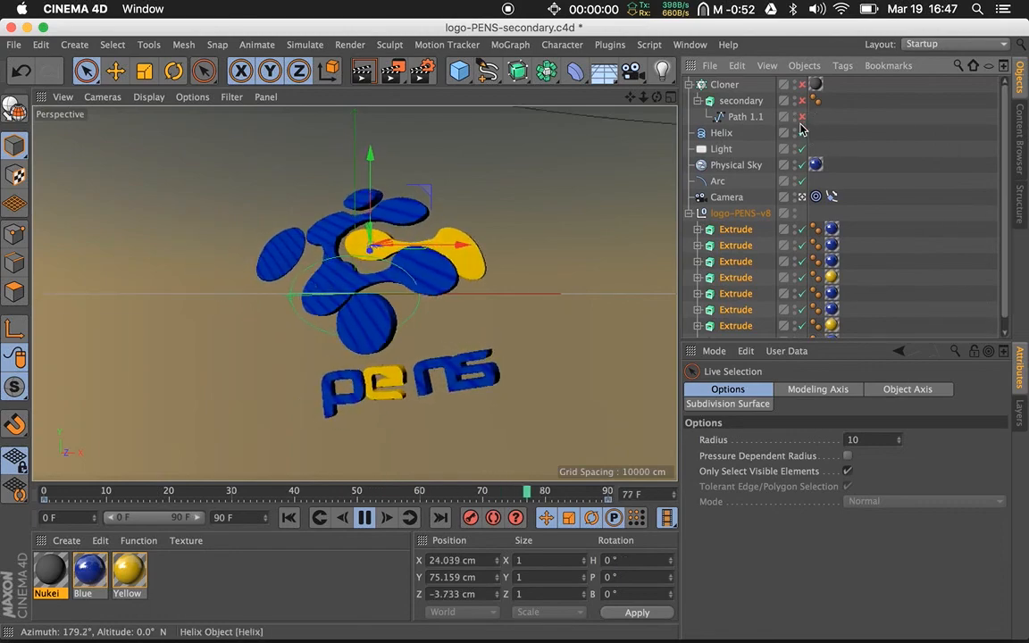
{"action": "left_click_drag", "start_coordinate": [802, 132], "coordinate": [804, 87]}
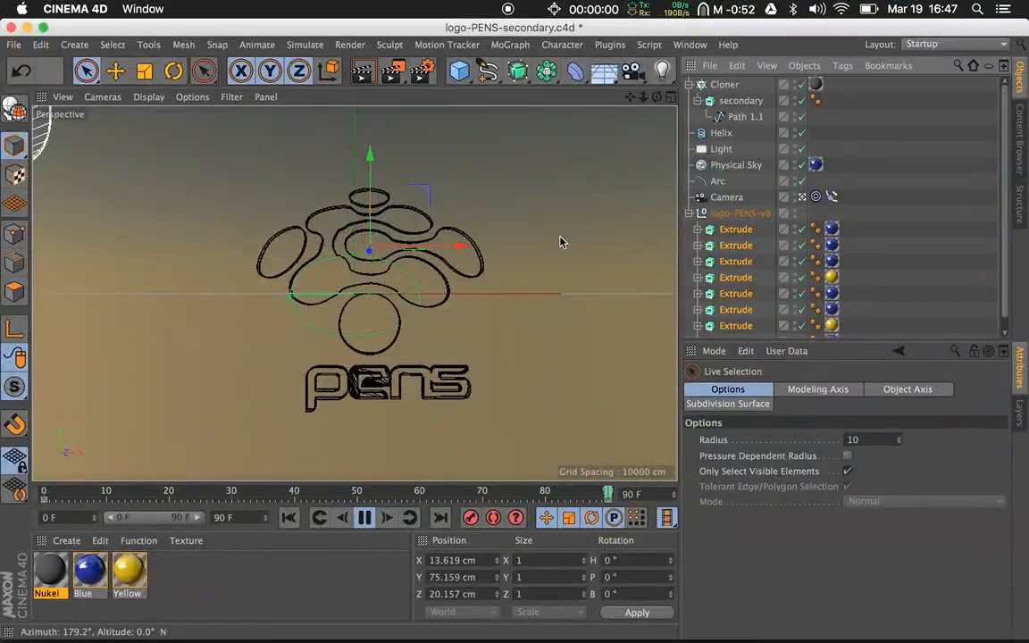
{"action": "left_click", "coordinate": [369, 517]}
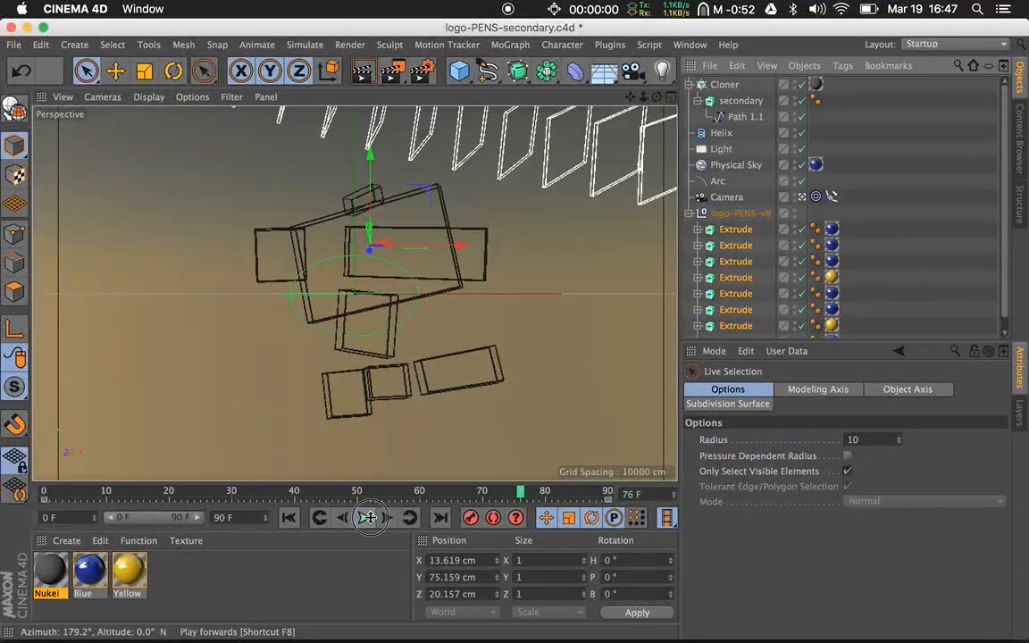